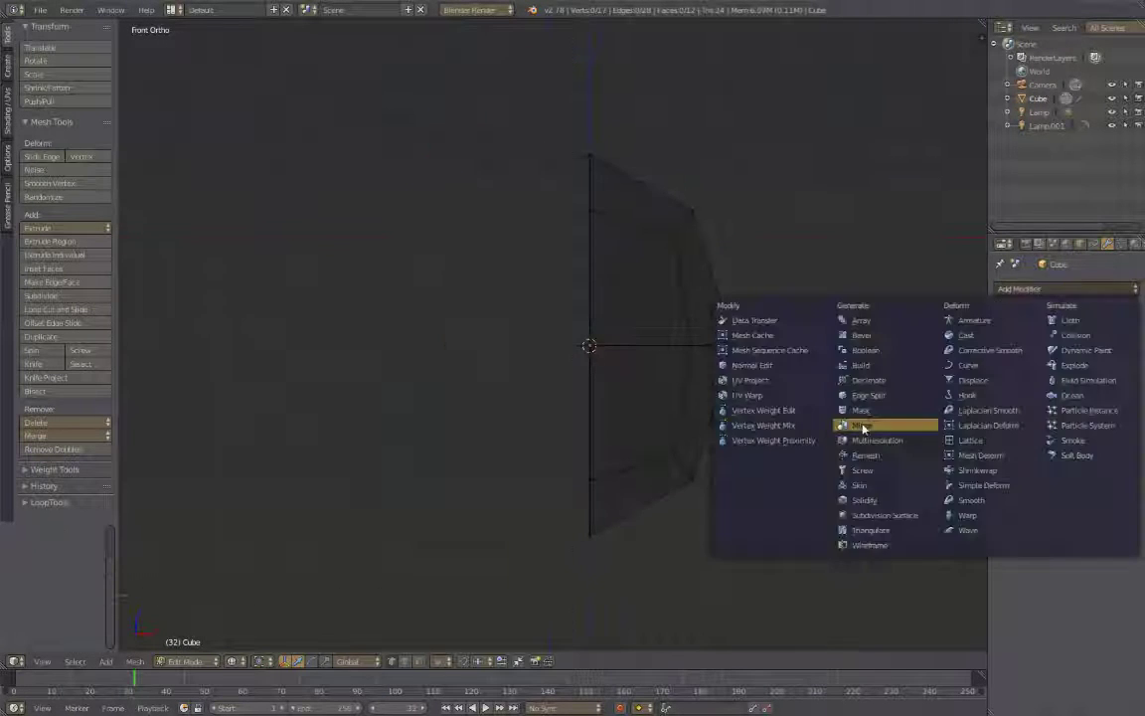
Mirror the half cube across X with clipping, then pull a side vertex outward in Right Ortho view
click(793, 358)
key(KP_3)
key(g)
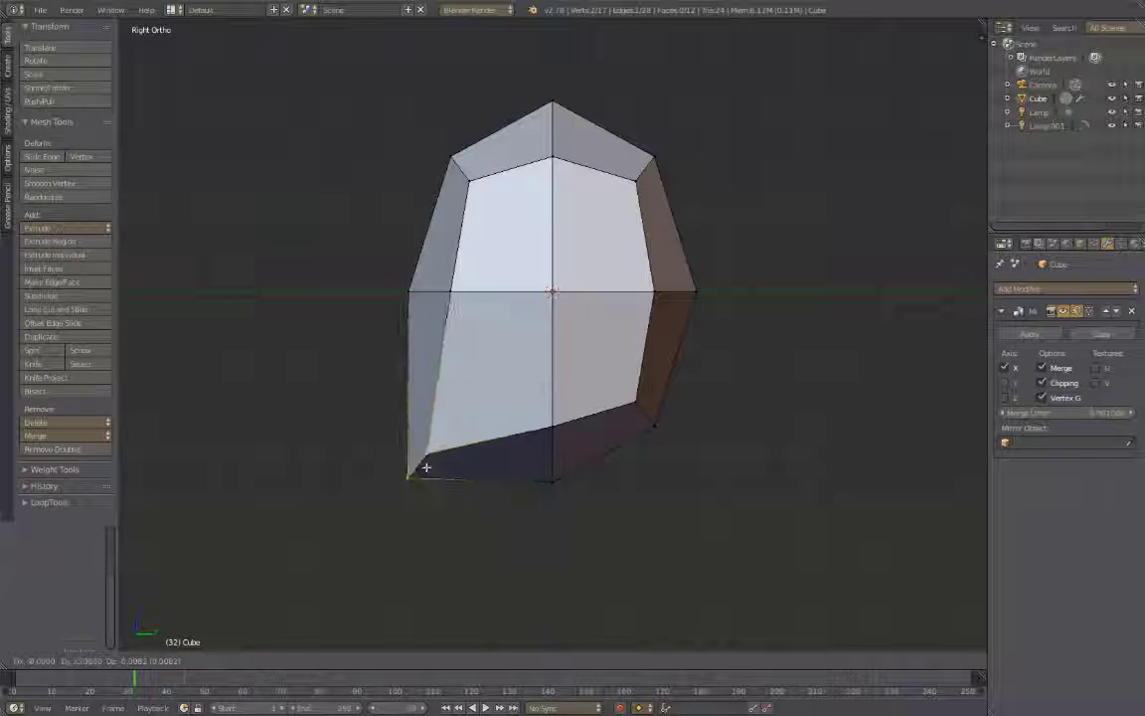
click(425, 467)
Pull side vertices outward and shift them along Z to rough out the head shape
right_click(706, 273)
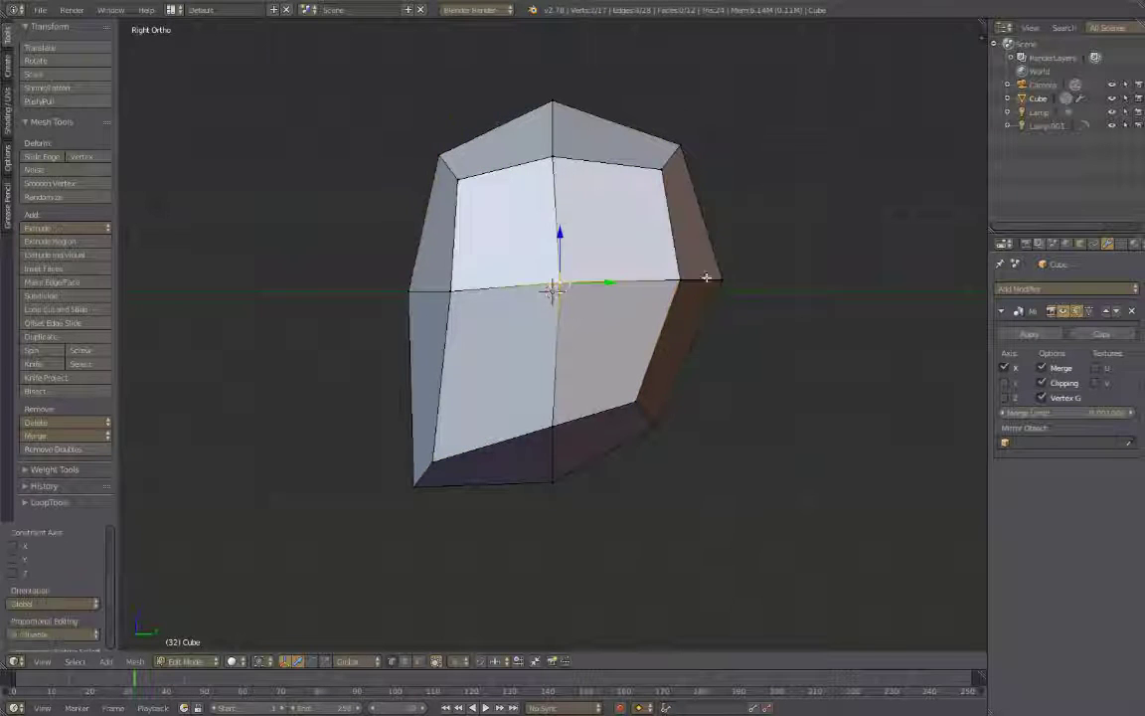
key(g)
click(755, 298)
key(KP_1)
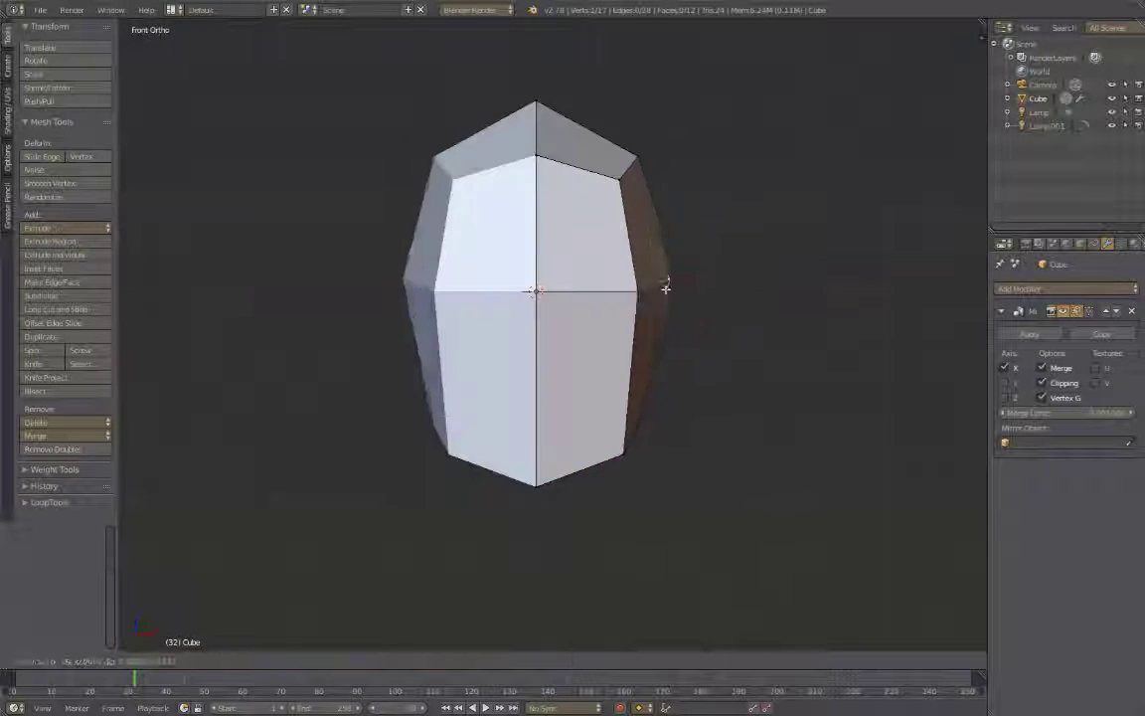
key(g)
key(z)
click(624, 456)
key(KP_3)
key(g)
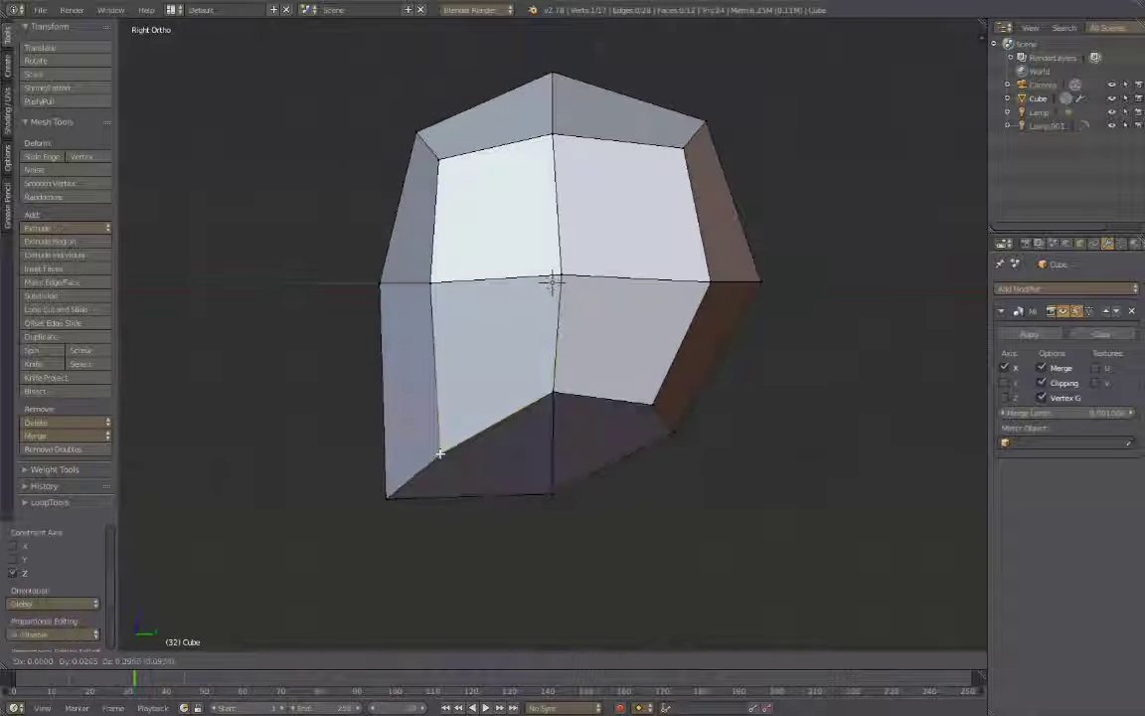
Delete the lower face for the neck and add centred horizontal and vertical edge loops
key(x)
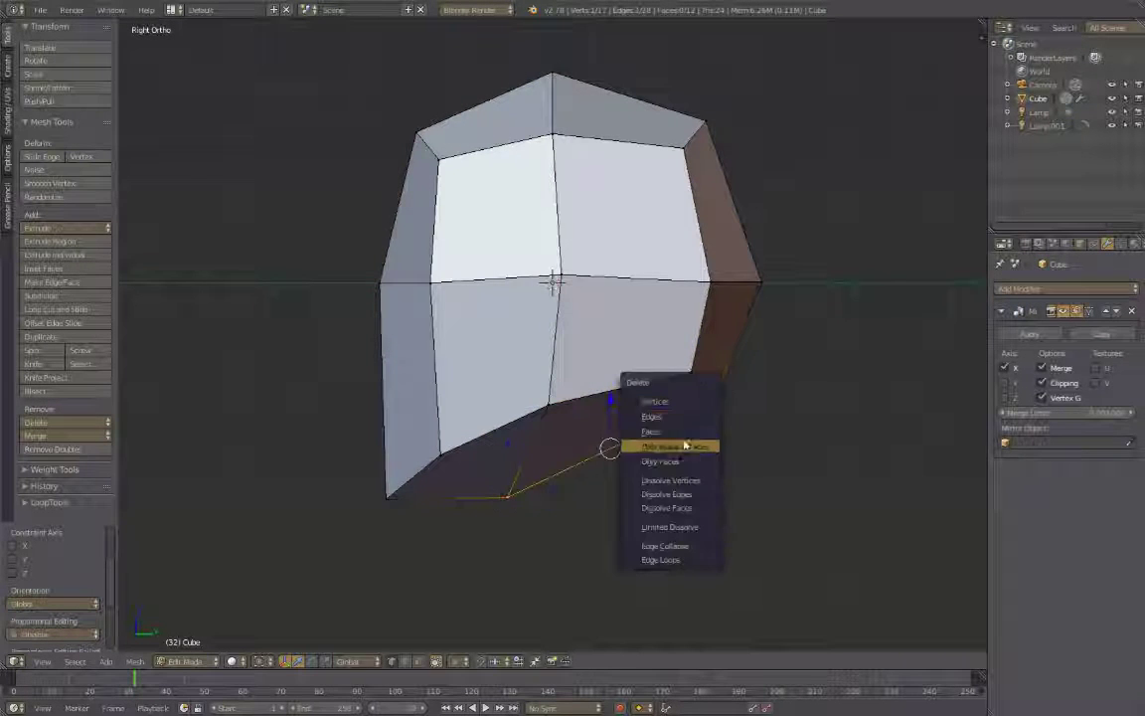
click(646, 444)
key(ctrl+r)
click(435, 332)
right_click(755, 282)
key(ctrl+r)
click(701, 238)
right_click(701, 239)
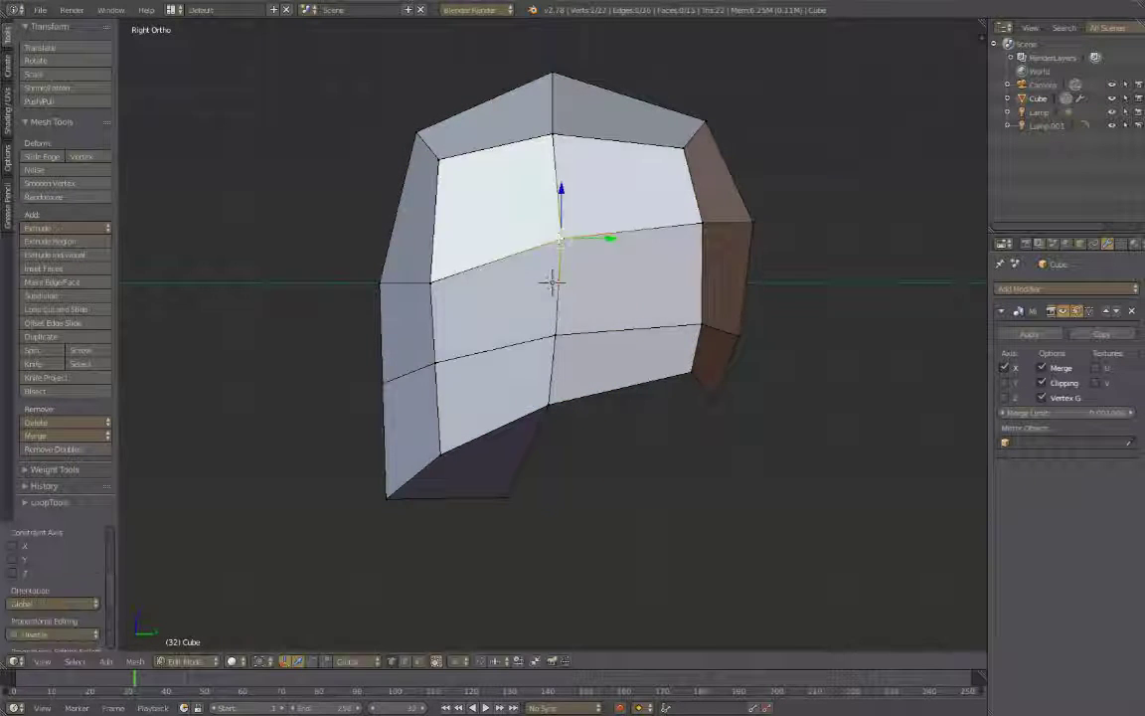
key(ctrl+r)
Centre the vertical edge loop and raise the upper vertices to round the head's top
click(430, 350)
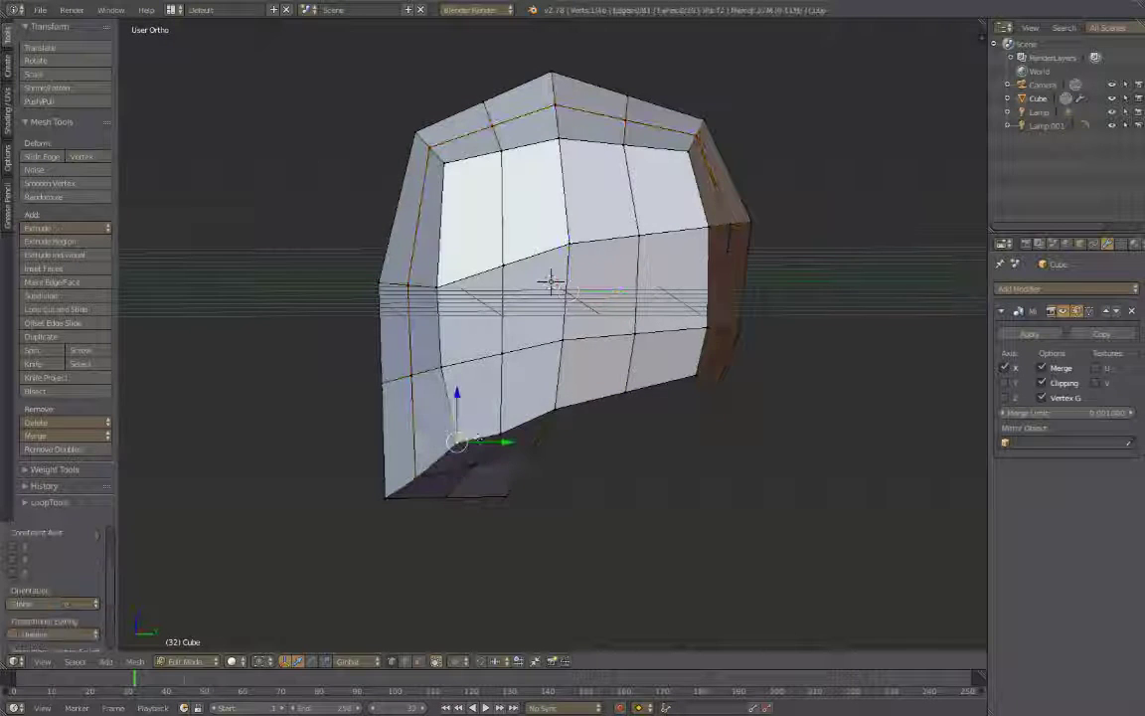
right_click(427, 346)
right_drag(433, 191, 417, 139)
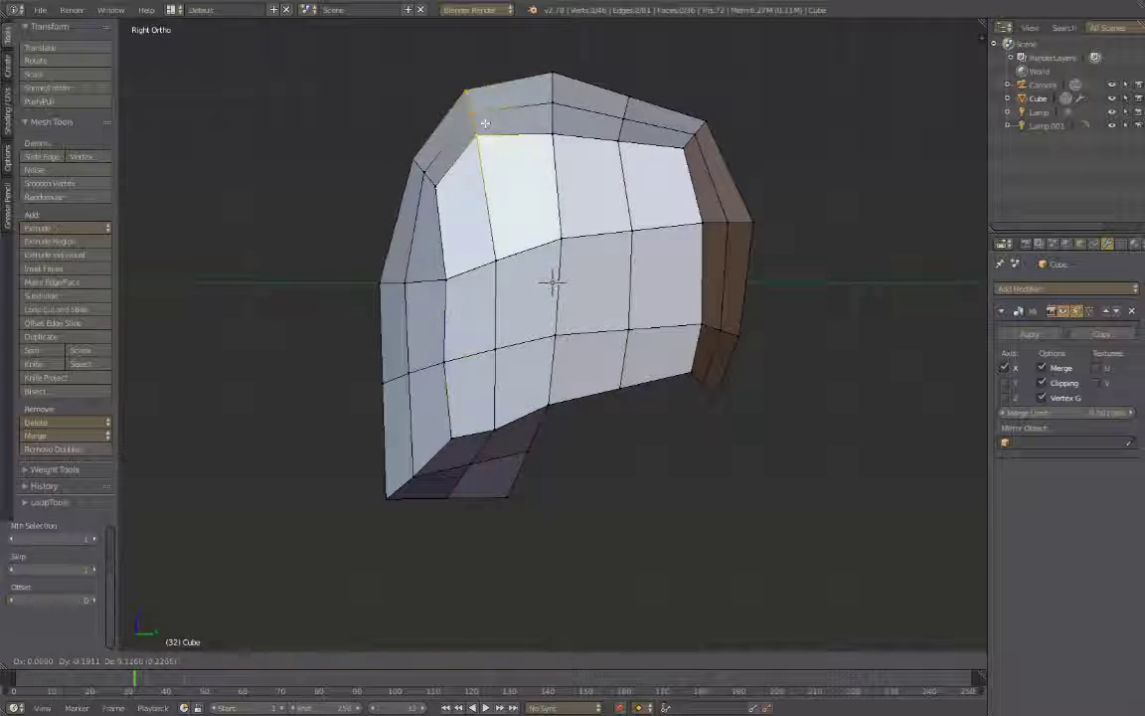
right_drag(628, 96, 652, 56)
right_drag(553, 73, 545, 55)
scroll(700, 196, down, 2)
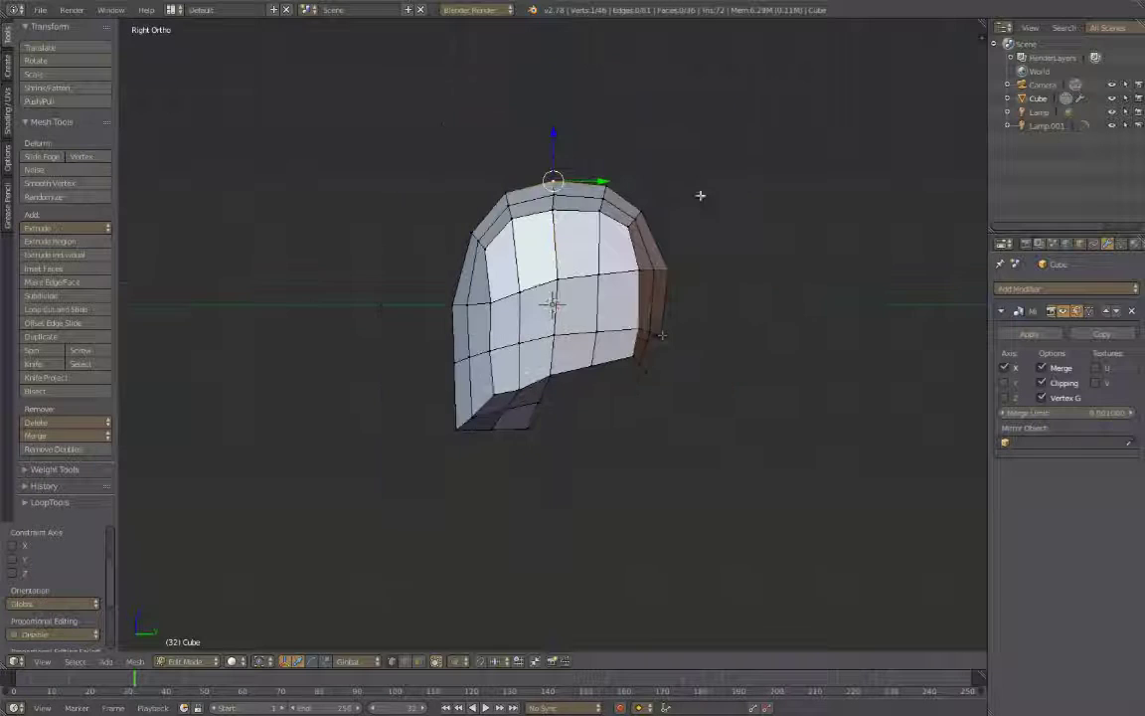
click(640, 326)
scroll(514, 431, up, 3)
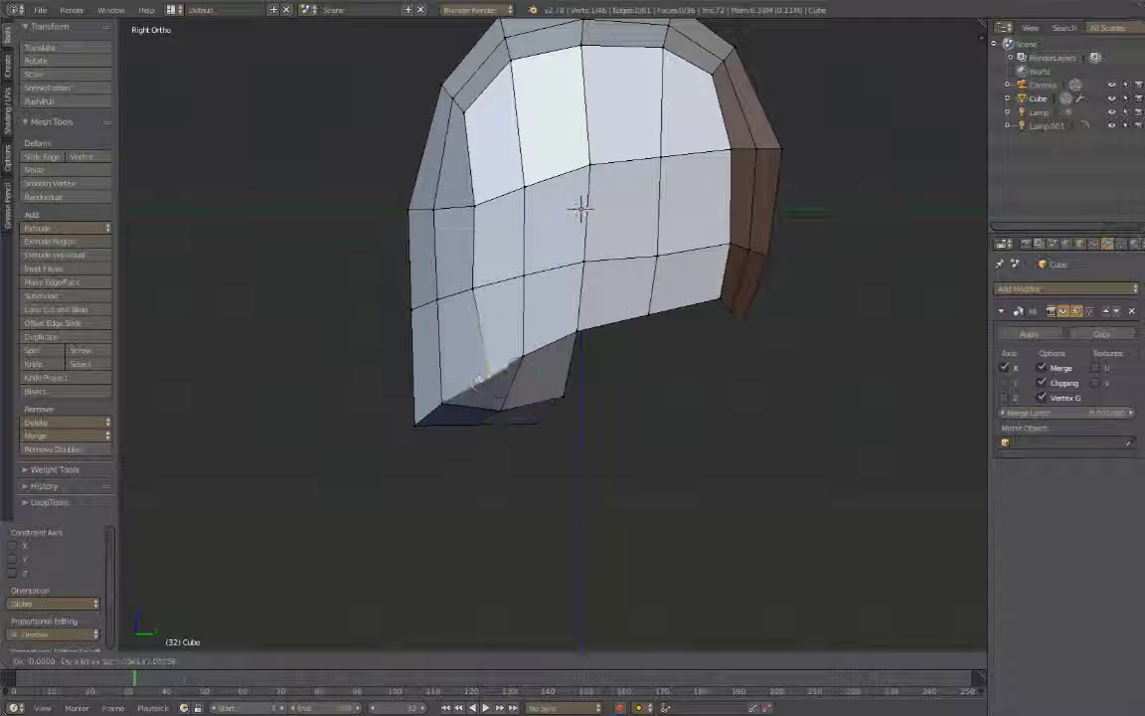
Edge-slide a loop into place and view the head at an angle
scroll(477, 381, down, 3)
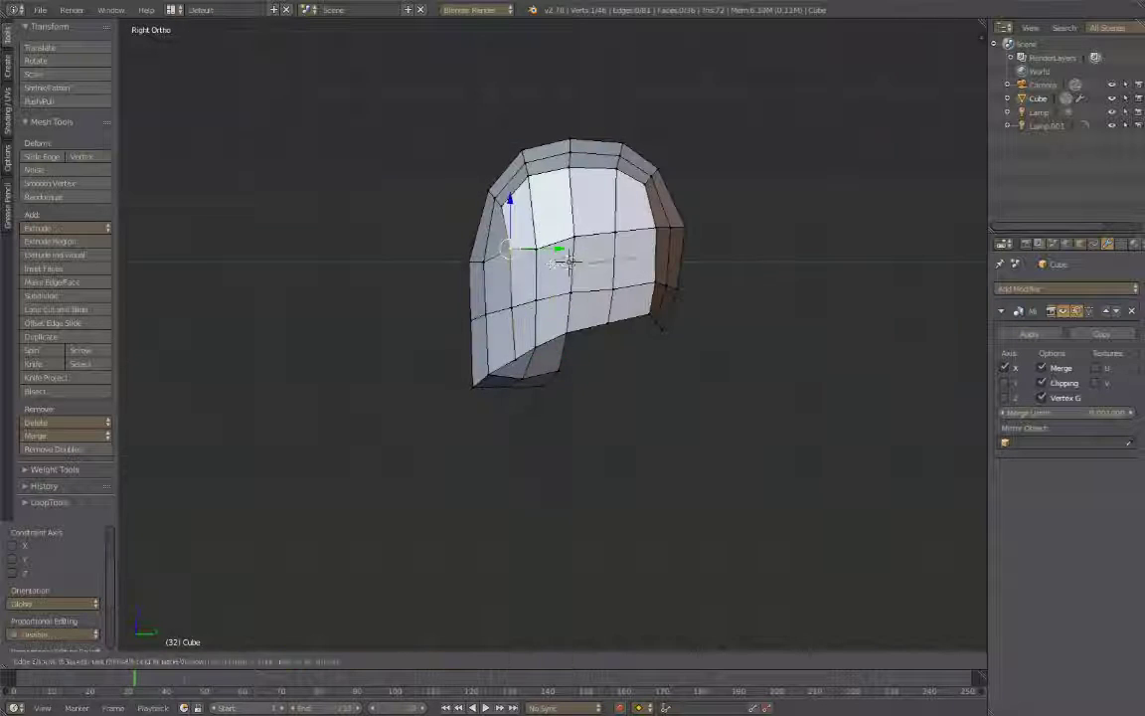
click(567, 261)
middle_drag(567, 260, 616, 298)
scroll(616, 298, up, 2)
key(n)
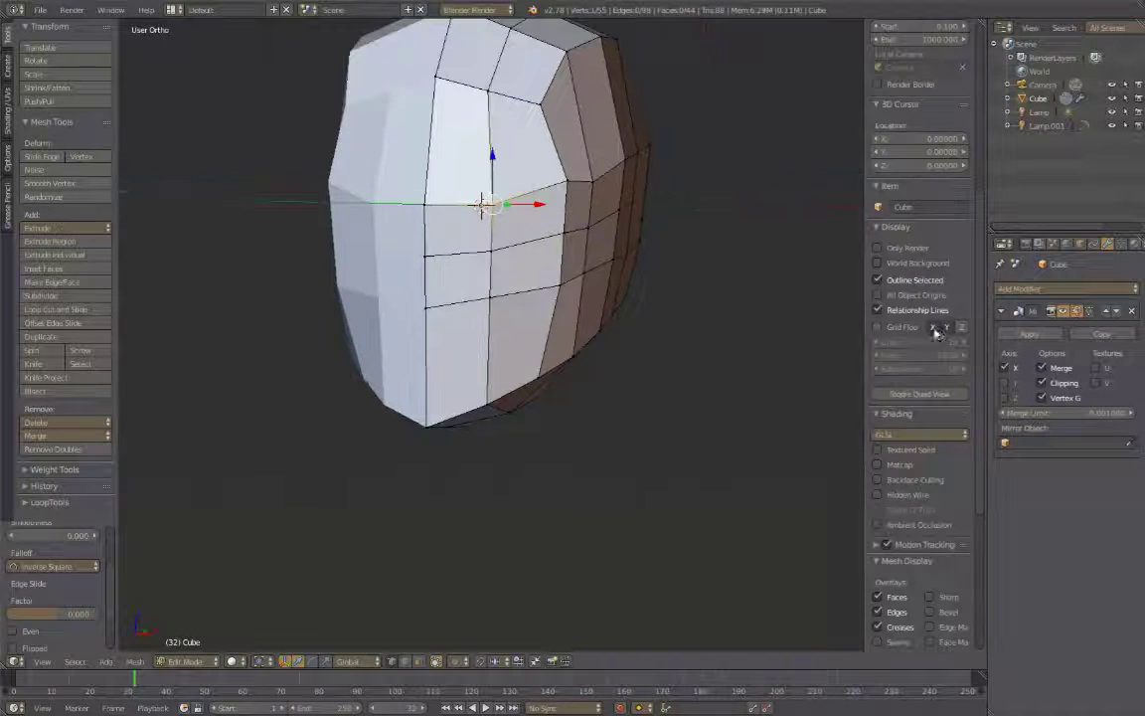
key(n)
Move the edge row across the face downward and check the side and underside
drag(514, 141, 546, 288)
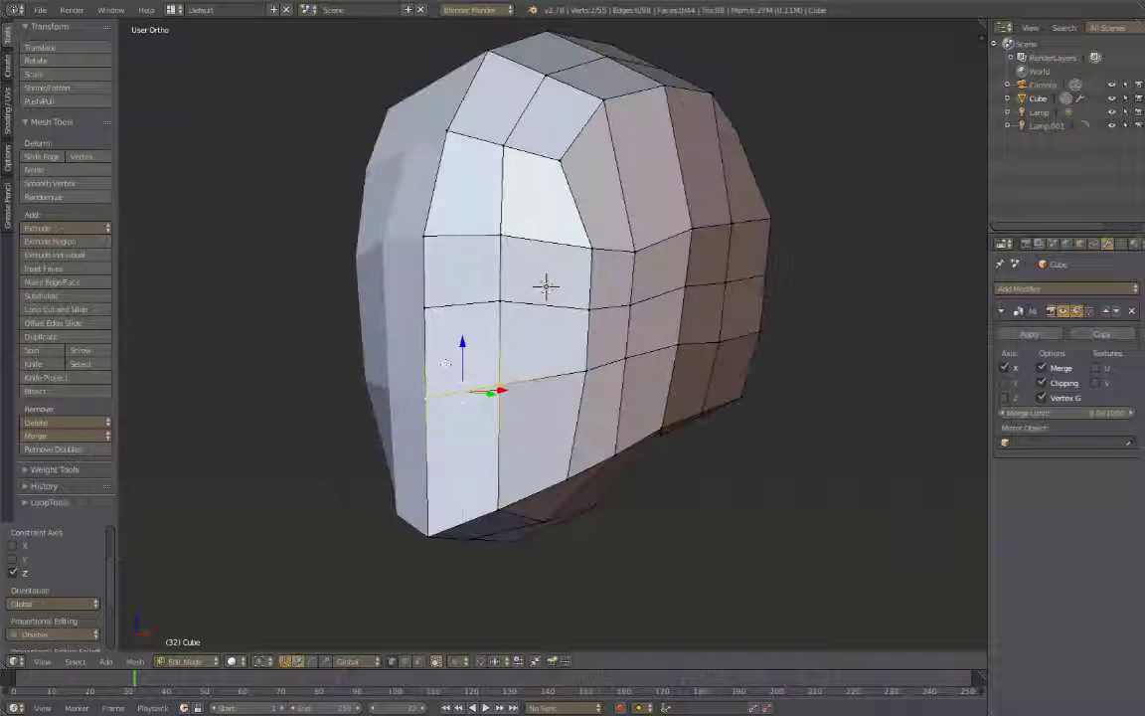
scroll(575, 273, up, 1)
mouse_move(546, 287)
middle_down()
mouse_move(575, 273)
mouse_move(529, 302)
mouse_move(540, 325)
mouse_move(579, 245)
middle_up()
right_click(640, 191)
scroll(540, 325, up, 3)
scroll(578, 244, down, 3)
Knife-cut new edges around the eye area of the face
key(ctrl+Tab)
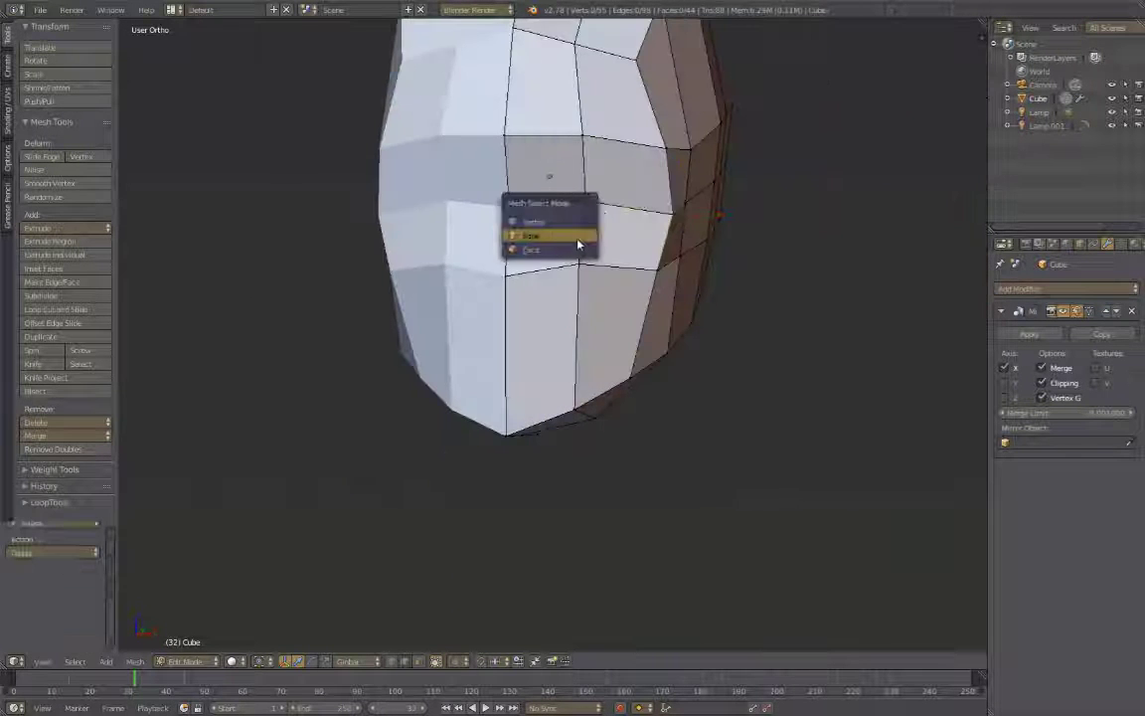
key(a)
middle_drag(545, 202, 473, 269)
key(k)
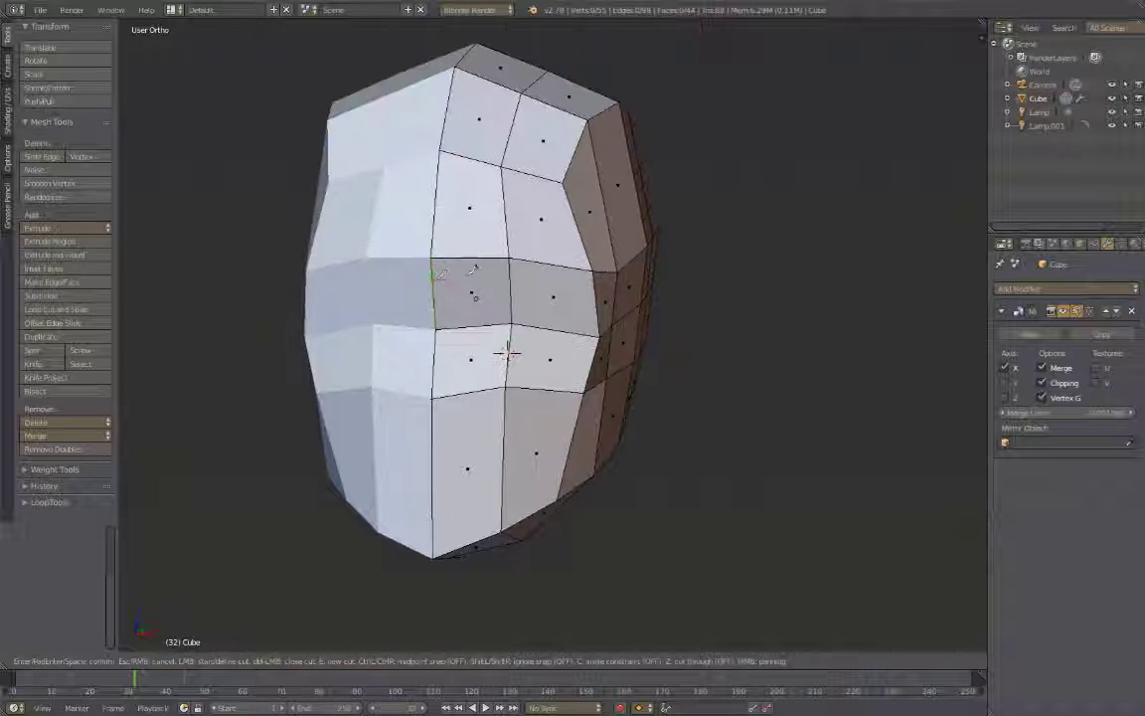
key(Return)
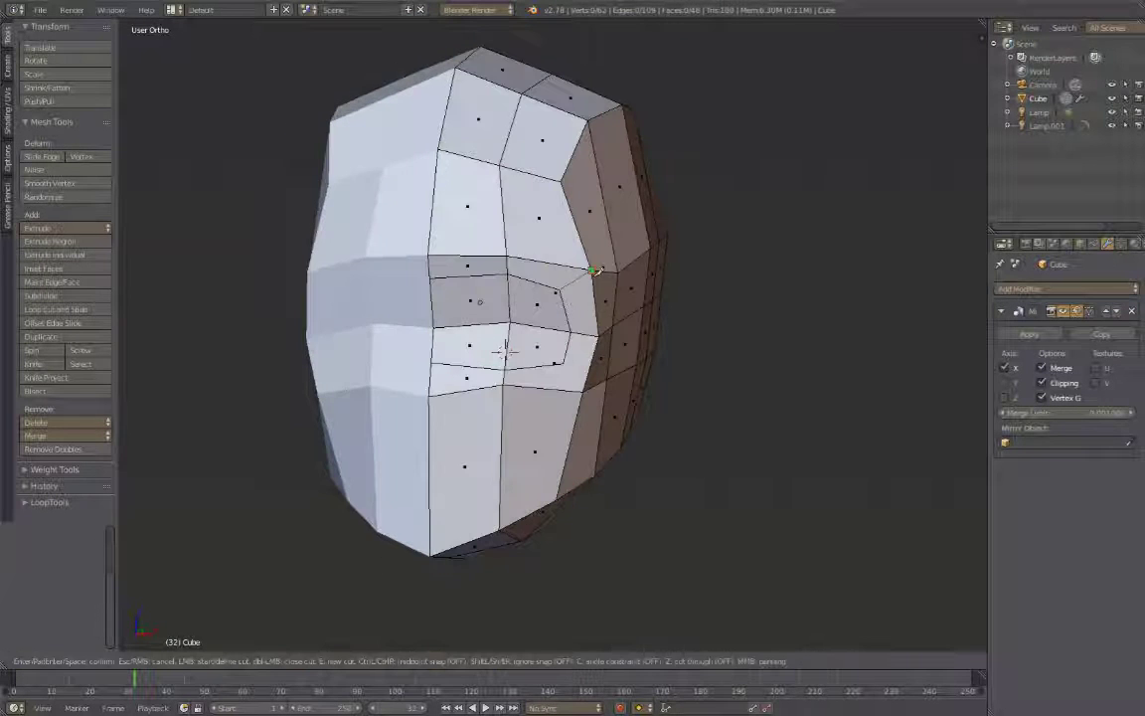
In vertex mode and Right Ortho view, shape the brow profile and move a lower vertex toward the chin
key(ctrl+Tab)
click(509, 310)
middle_drag(509, 310, 467, 340)
key(KP_3)
right_click(453, 421)
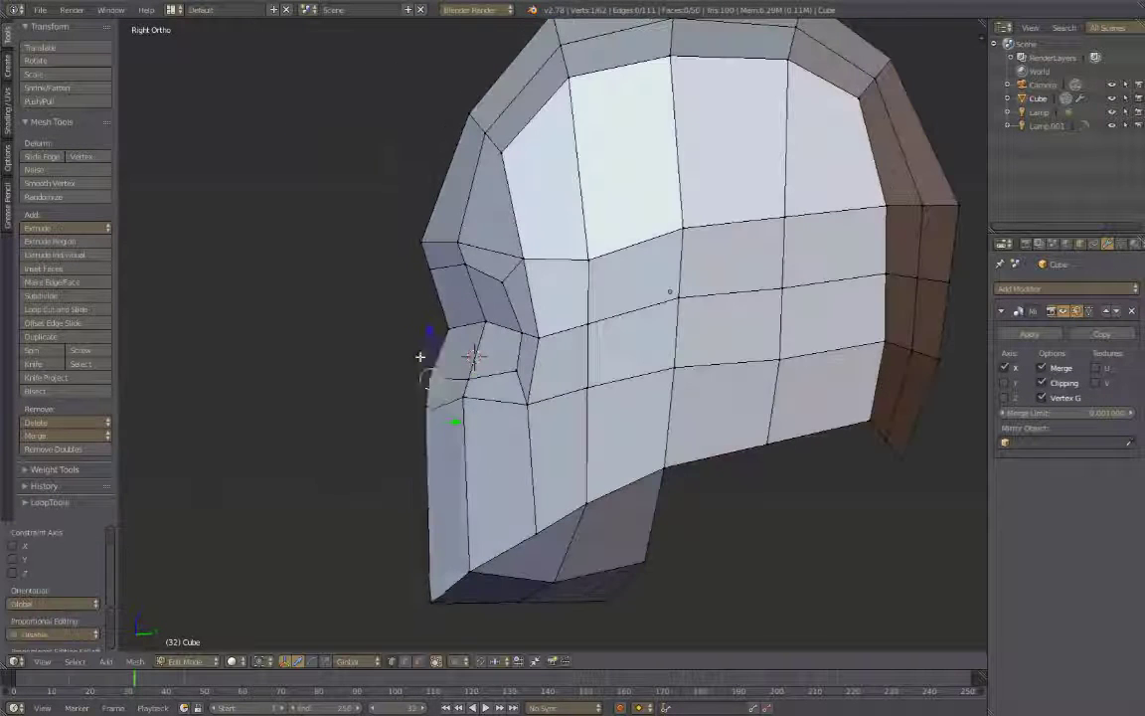
drag(453, 378, 474, 356)
scroll(473, 356, down, 3)
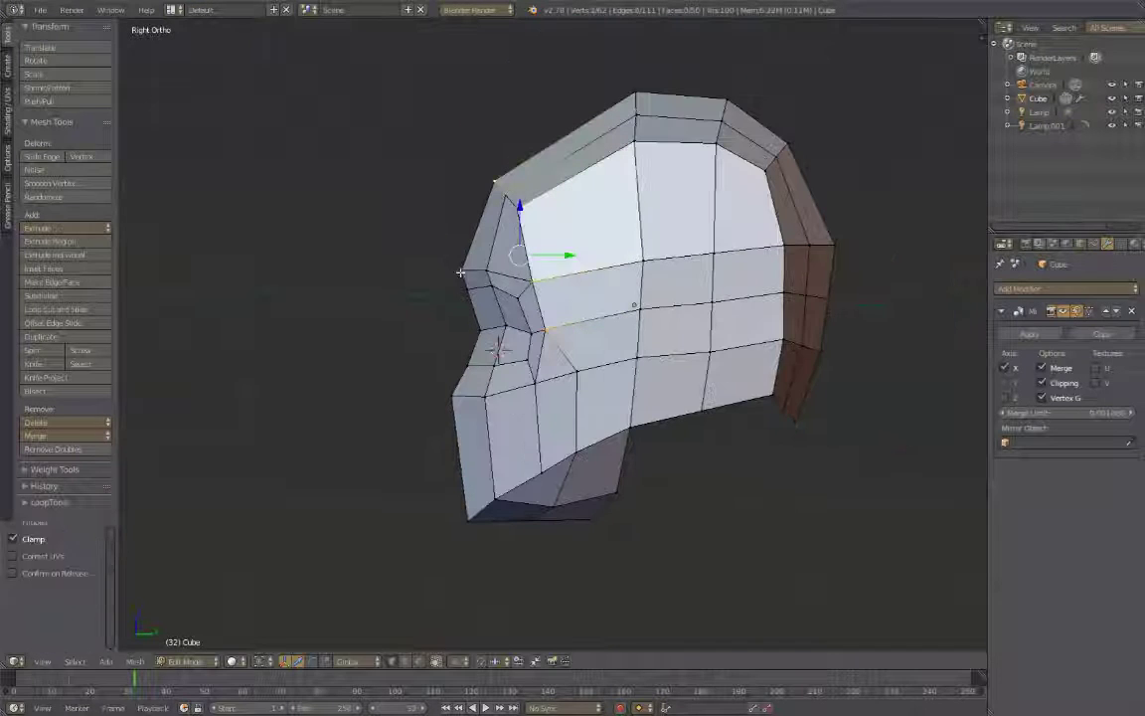
key(a)
mouse_move(575, 370)
right_down()
mouse_move(596, 443)
mouse_move(559, 449)
right_up()
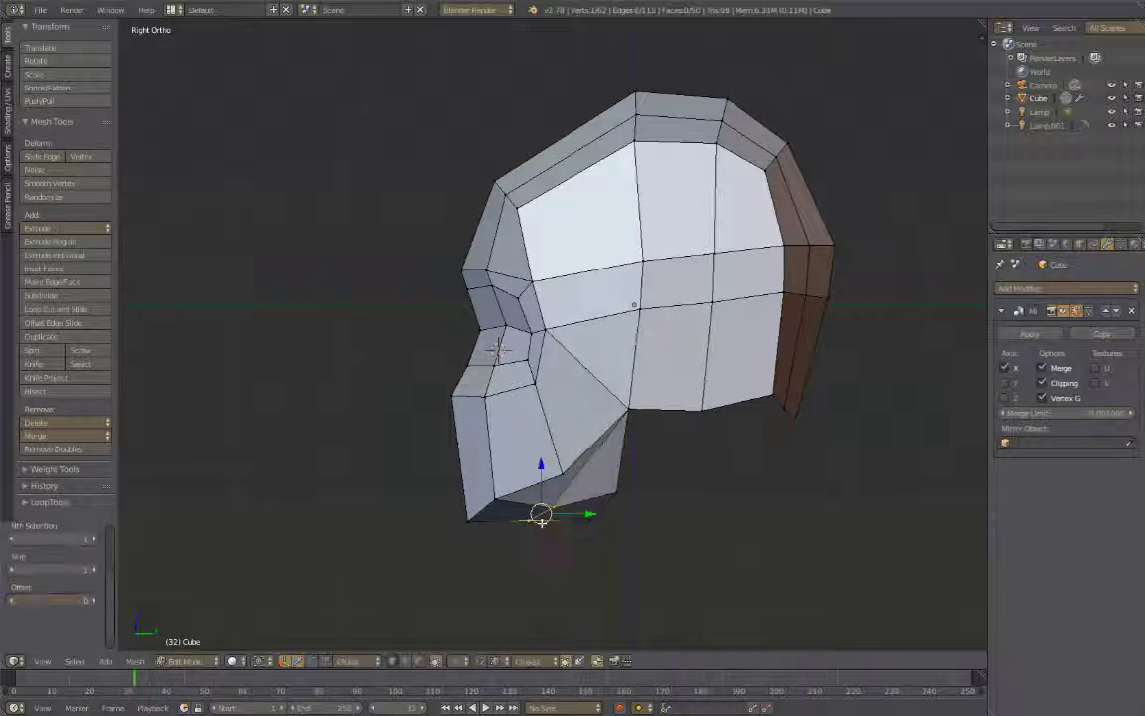
Merge the selected lower jaw vertices with Alt+M and slide the upper edge loop
key(alt+m)
click(545, 414)
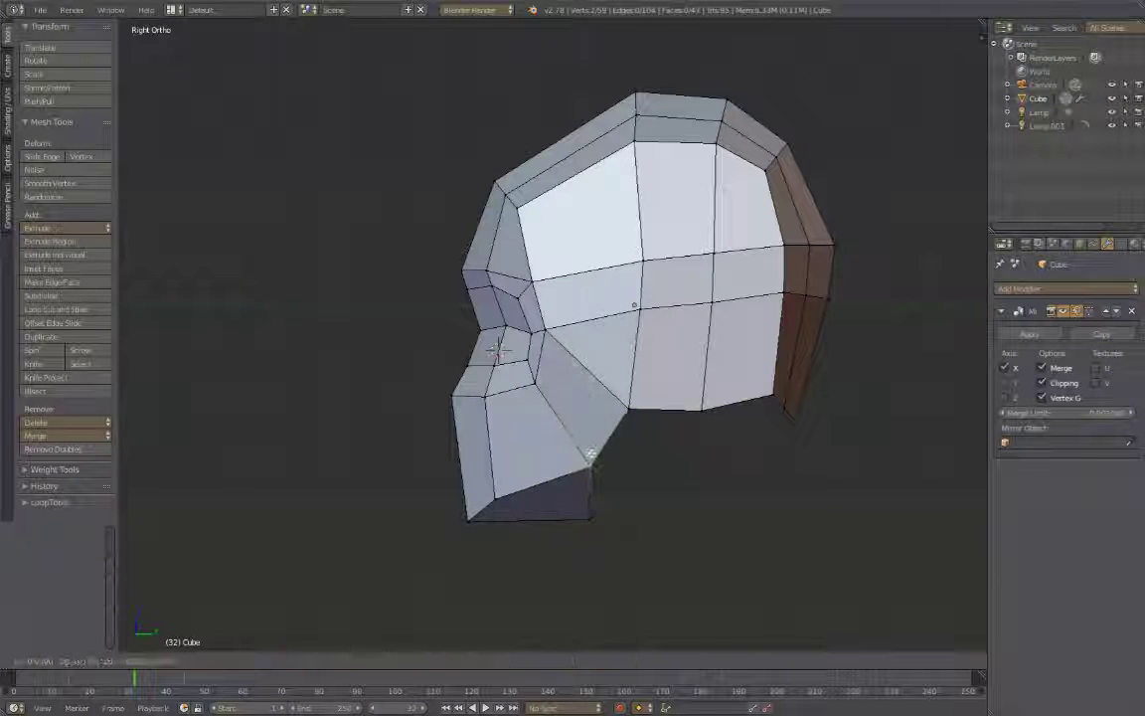
alt+right_click(820, 255)
key(g)
key(g)
click(817, 292)
Remove duplicate overlapping vertices across the whole mesh
key(a)
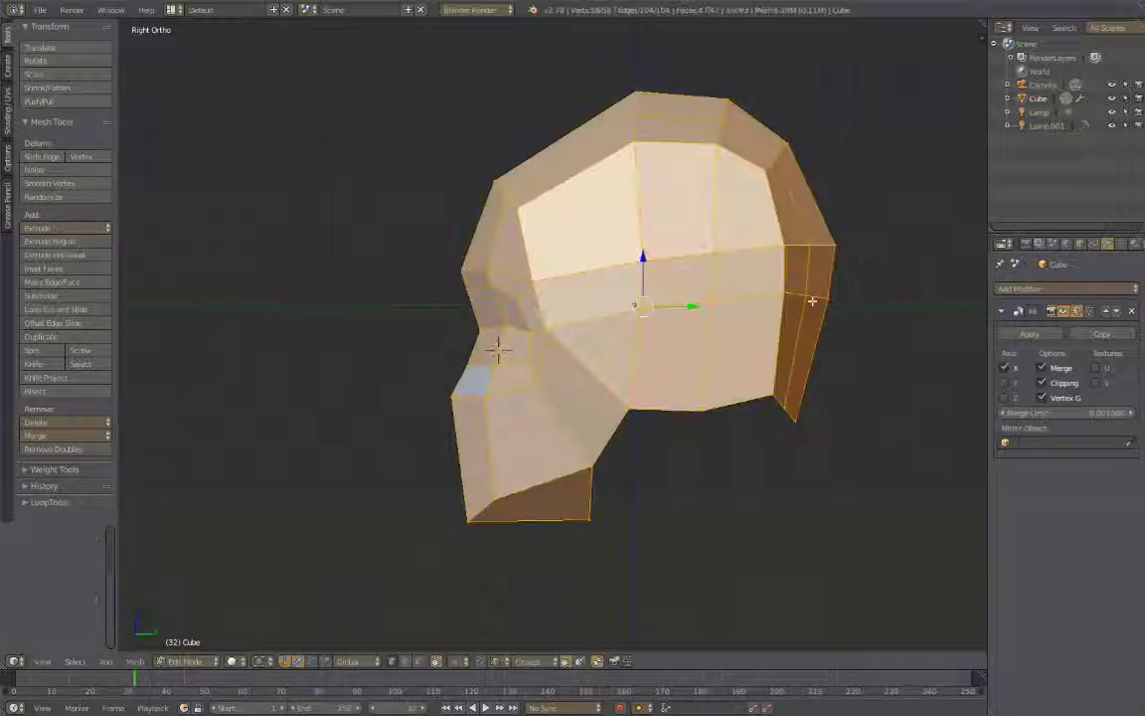
key(w)
click(841, 307)
key(a)
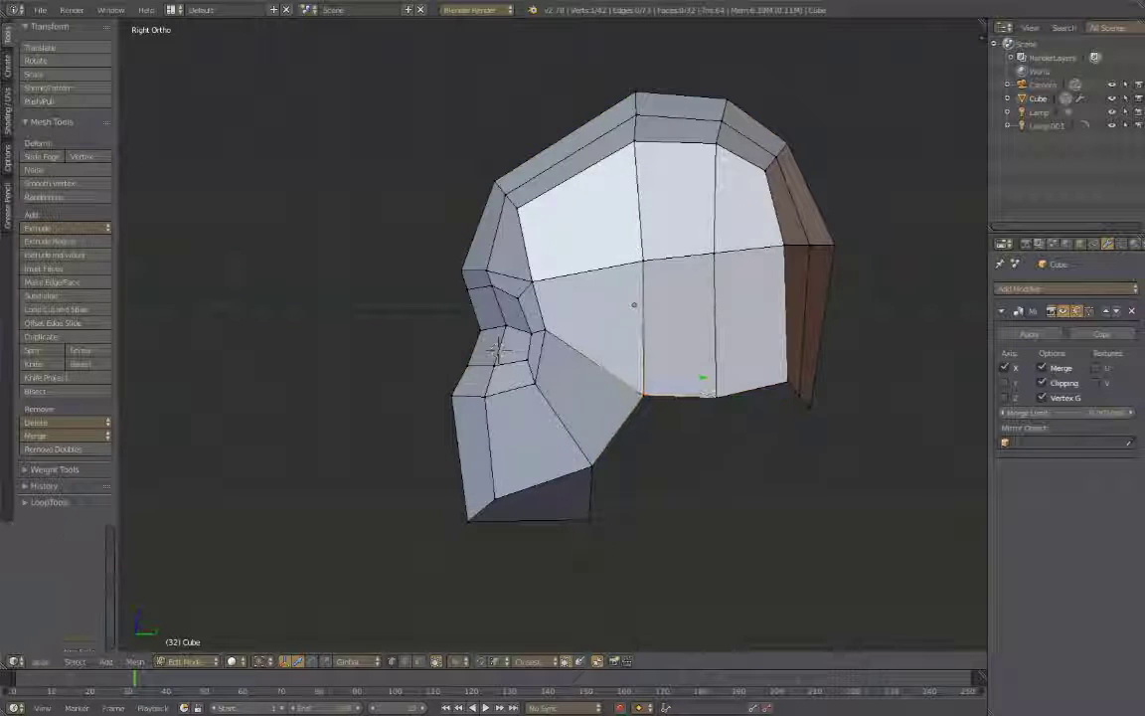
Raise the jaw vertex into a chin line in Right Ortho view
key(KP_1)
key(KP_3)
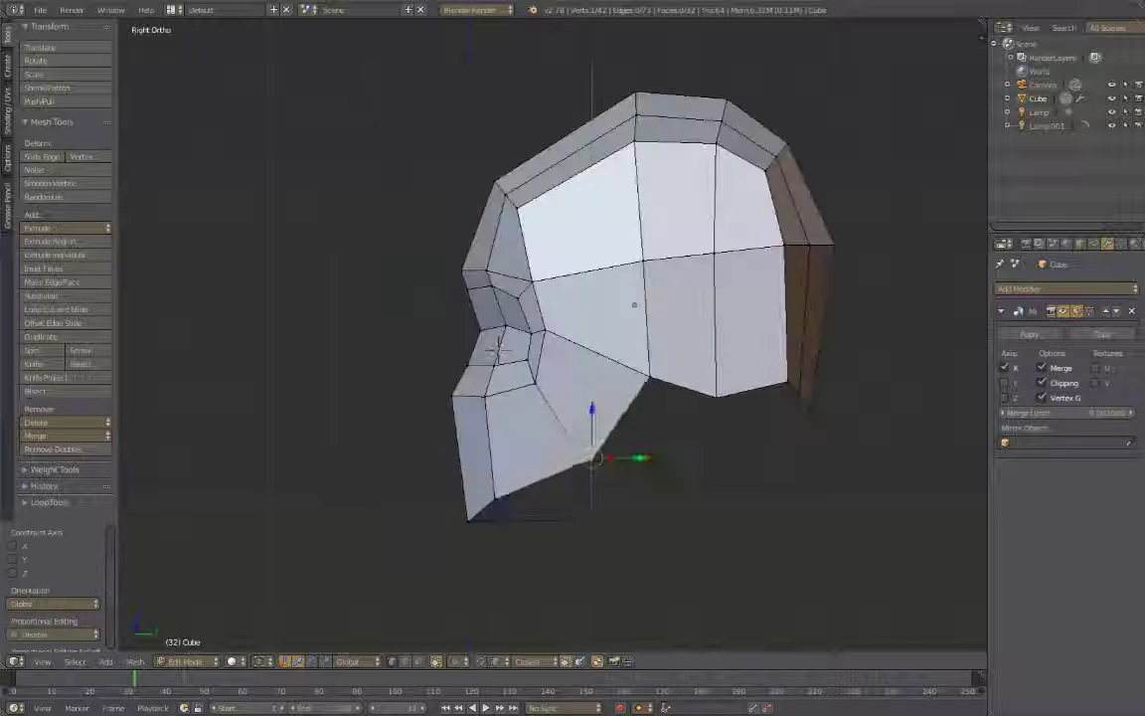
key(g)
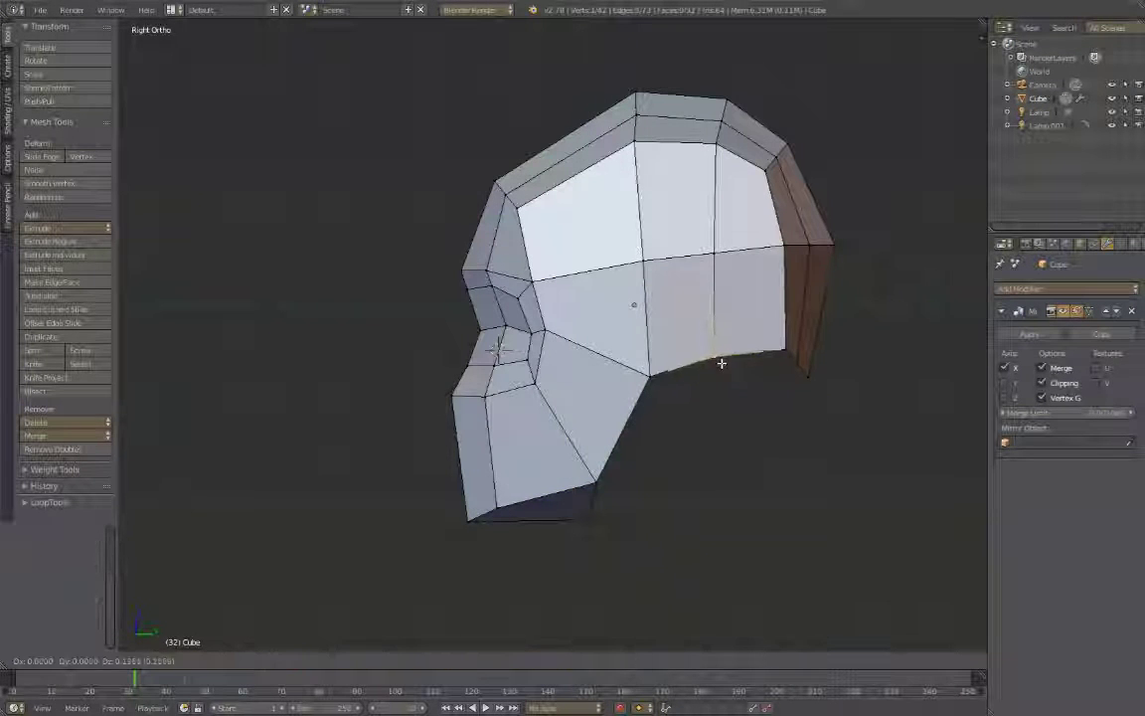
click(798, 351)
scroll(799, 351, up, 3)
scroll(959, 221, down, 2)
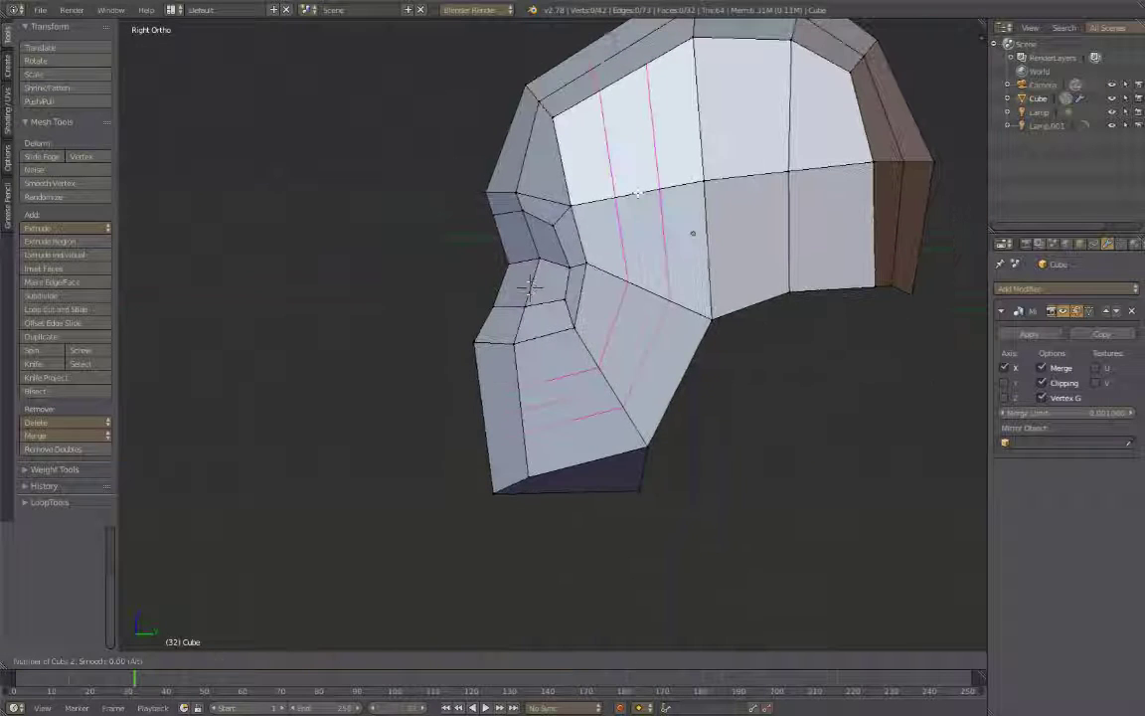
Commit the new vertical edge loops and check them from Front Ortho view
click(638, 193)
ctrl+scroll(638, 193, up, 2)
key(KP_1)
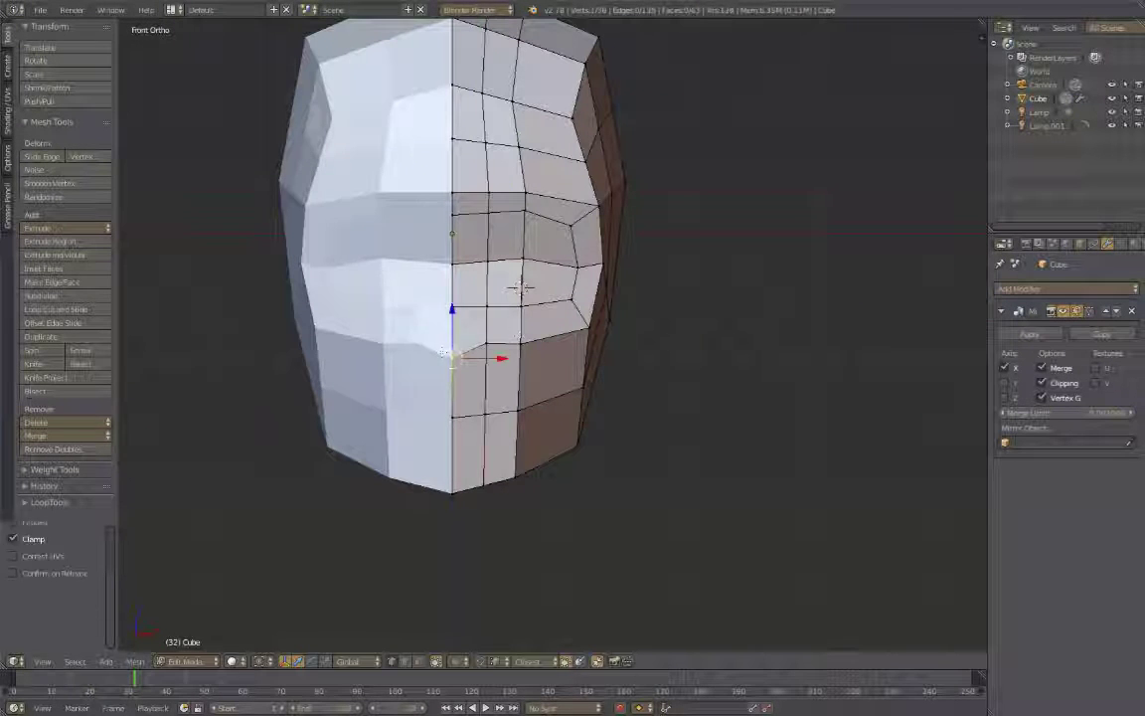
key(ctrl+Tab)
mouse_move(521, 288)
middle_down()
mouse_move(448, 338)
mouse_move(504, 277)
middle_up()
Extrude the nose faces outward in side view and pull the nose-tip vertex out
click(440, 350)
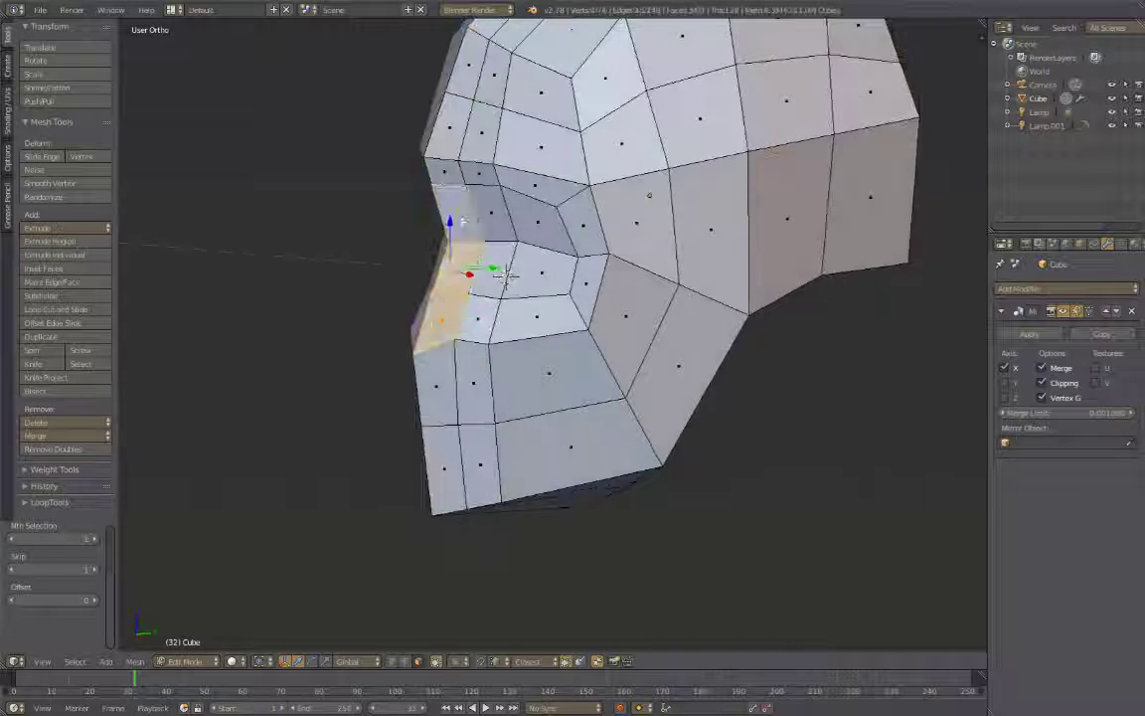
key(KP_3)
key(e)
right_click(461, 189)
key(shift+v)
click(454, 293)
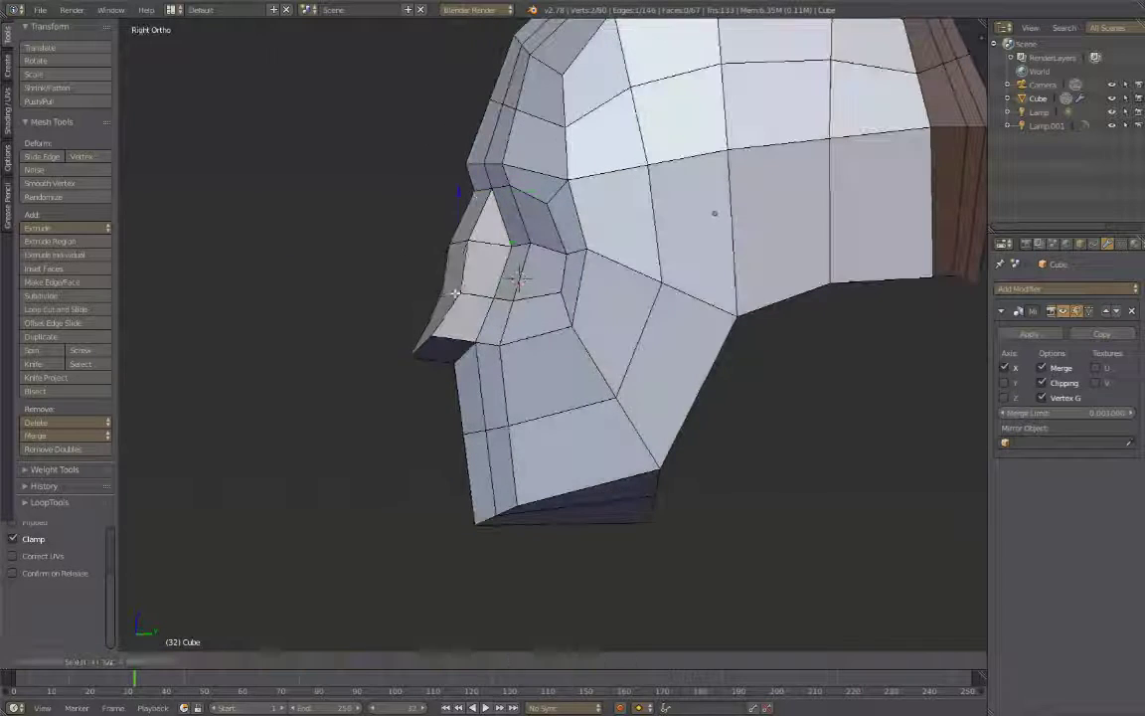
right_click(414, 343)
key(g)
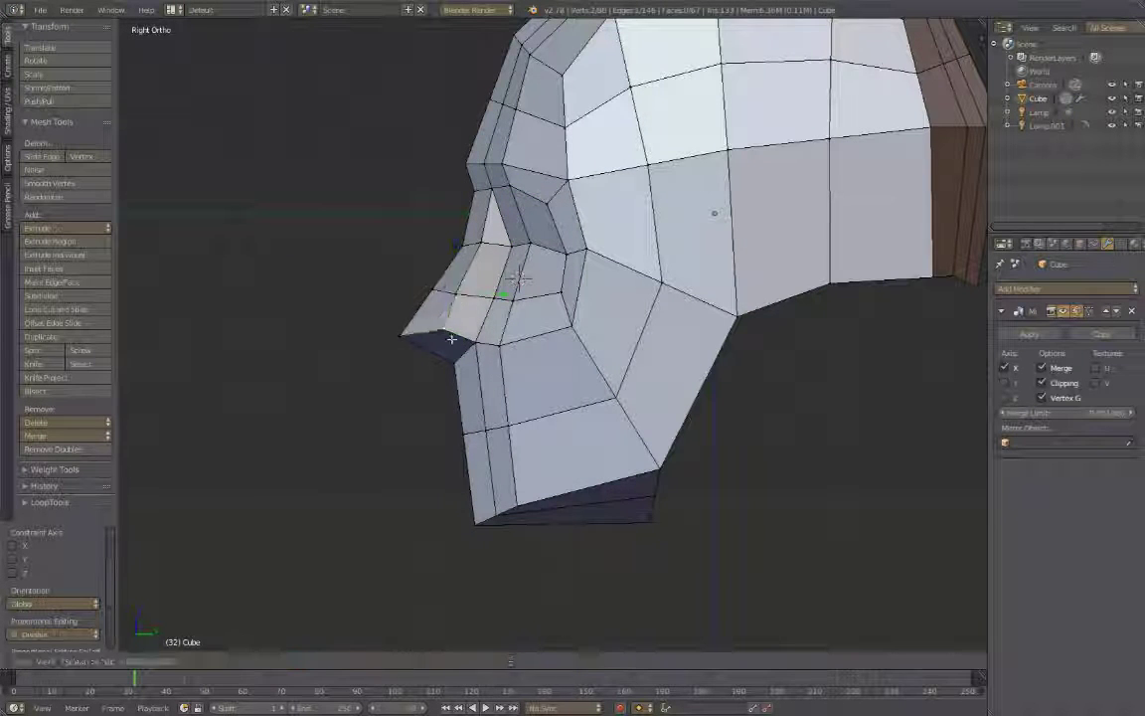
key(a)
scroll(454, 350, down, 2)
Move the stray cheek vertex up toward the eye and merge it into its neighbour
right_drag(598, 432, 578, 421)
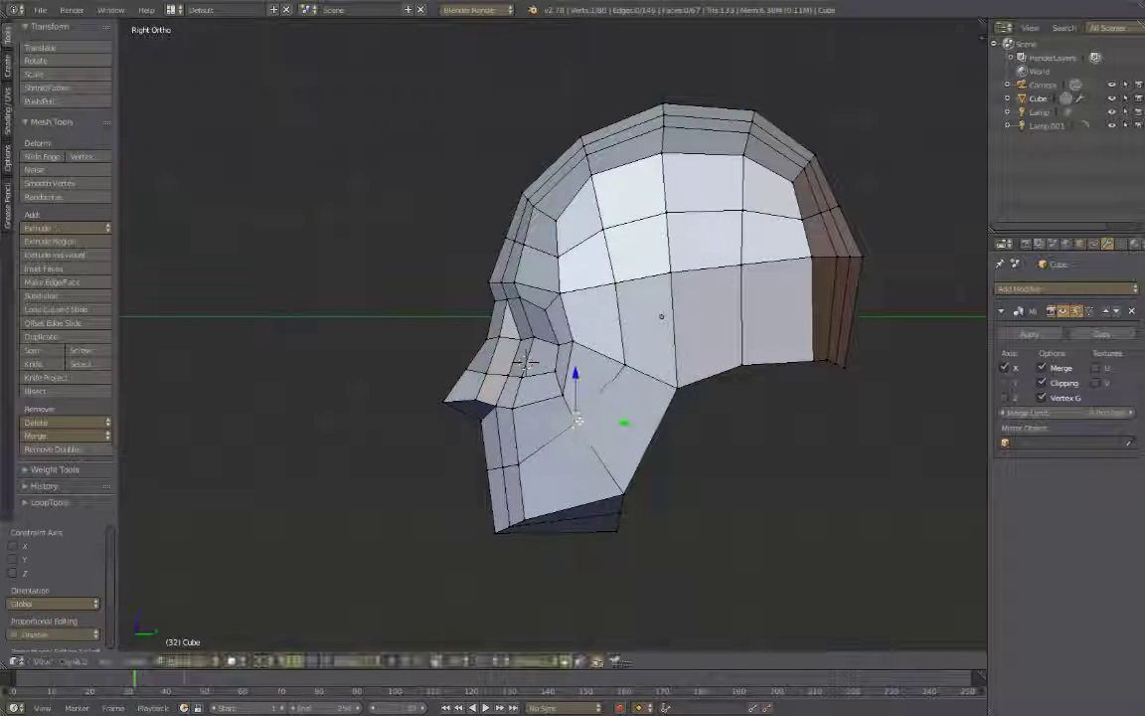
click(613, 353)
key(w)
click(636, 294)
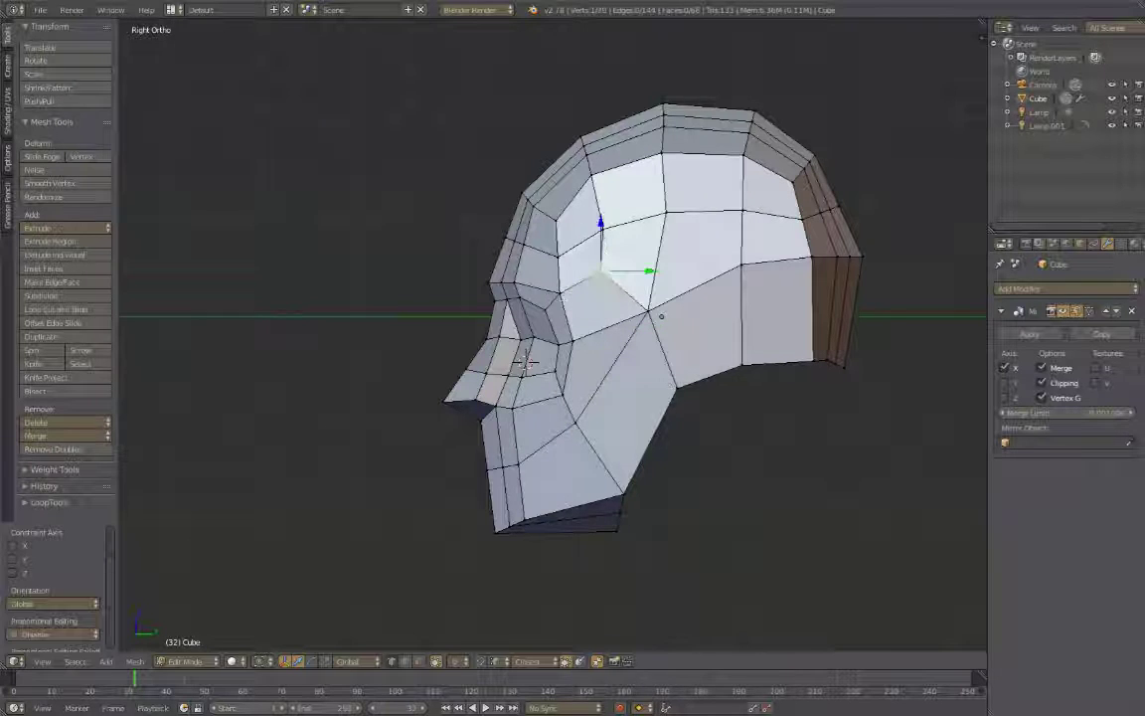
Edge-slide the brow loop into a new position
mouse_move(525, 363)
middle_down()
mouse_move(542, 284)
mouse_move(441, 362)
mouse_move(502, 373)
mouse_move(508, 355)
middle_up()
alt+right_click(541, 288)
key(g)
key(g)
click(542, 284)
scroll(442, 362, up, 2)
Move a vertex beside the nose along X and start a knife cut across the nose area
key(g)
key(x)
click(502, 373)
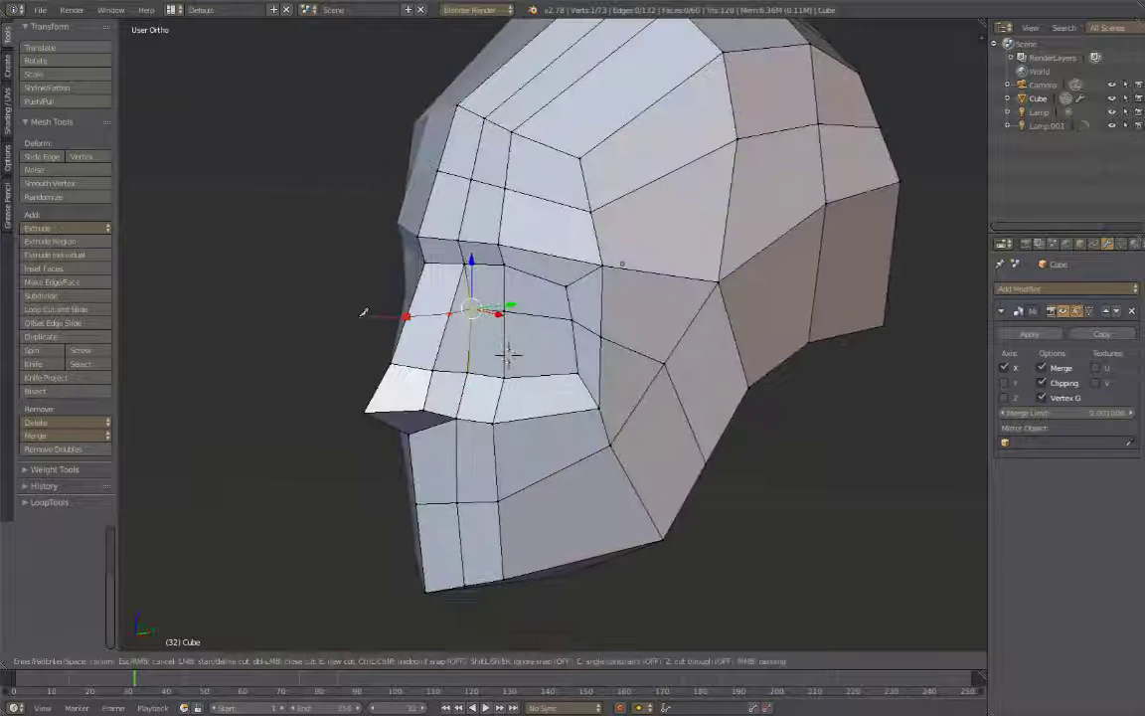
key(Return)
middle_drag(364, 312, 494, 299)
Finish the knife cut across the face, rip the cheek vertex and fill the hole with a face
mouse_move(510, 360)
middle_down()
mouse_move(577, 333)
mouse_move(576, 440)
mouse_move(547, 328)
middle_up()
key(Return)
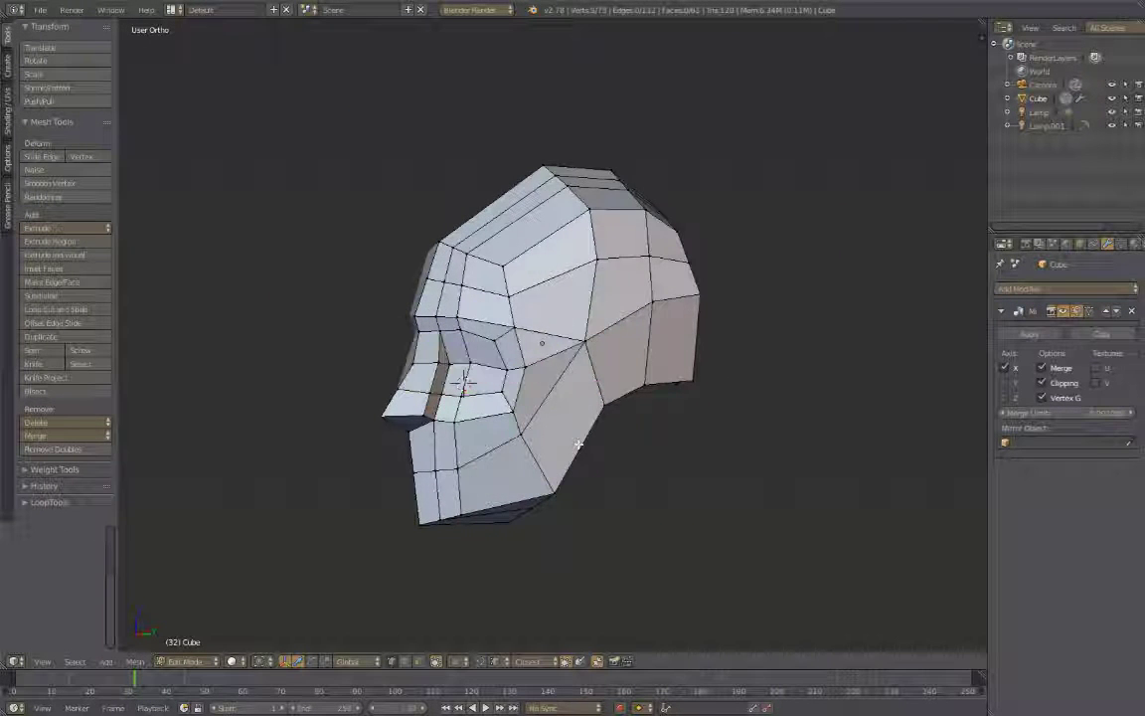
right_click(547, 328)
scroll(442, 390, up, 2)
key(v)
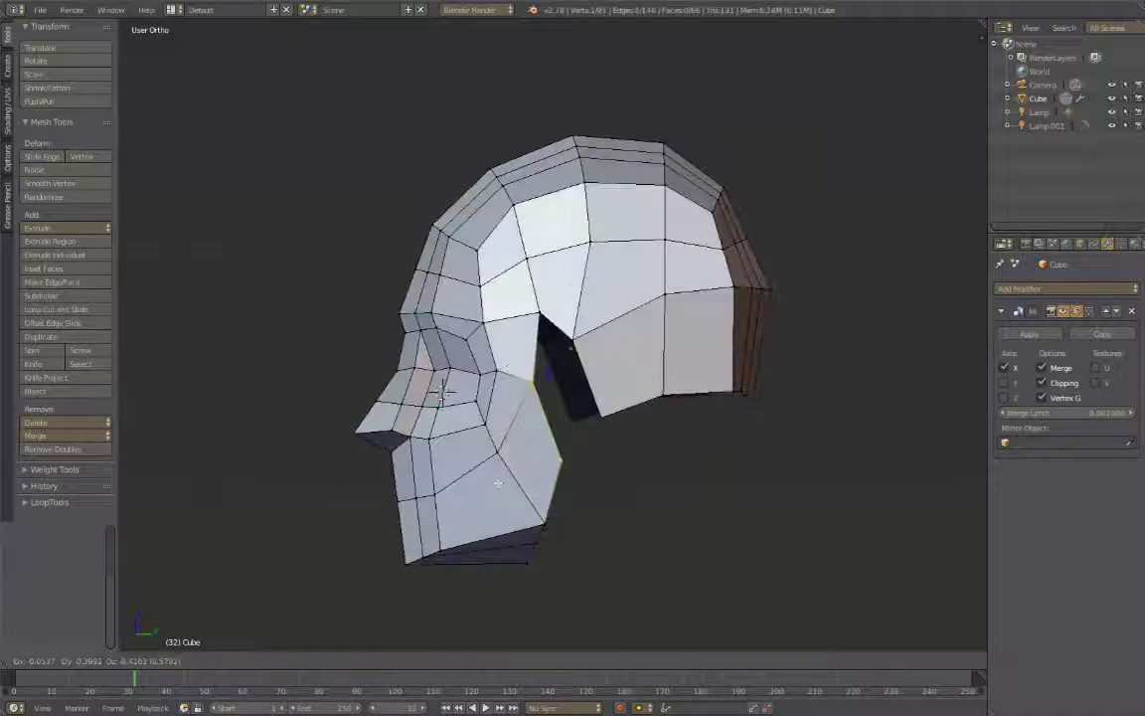
click(576, 479)
key(g)
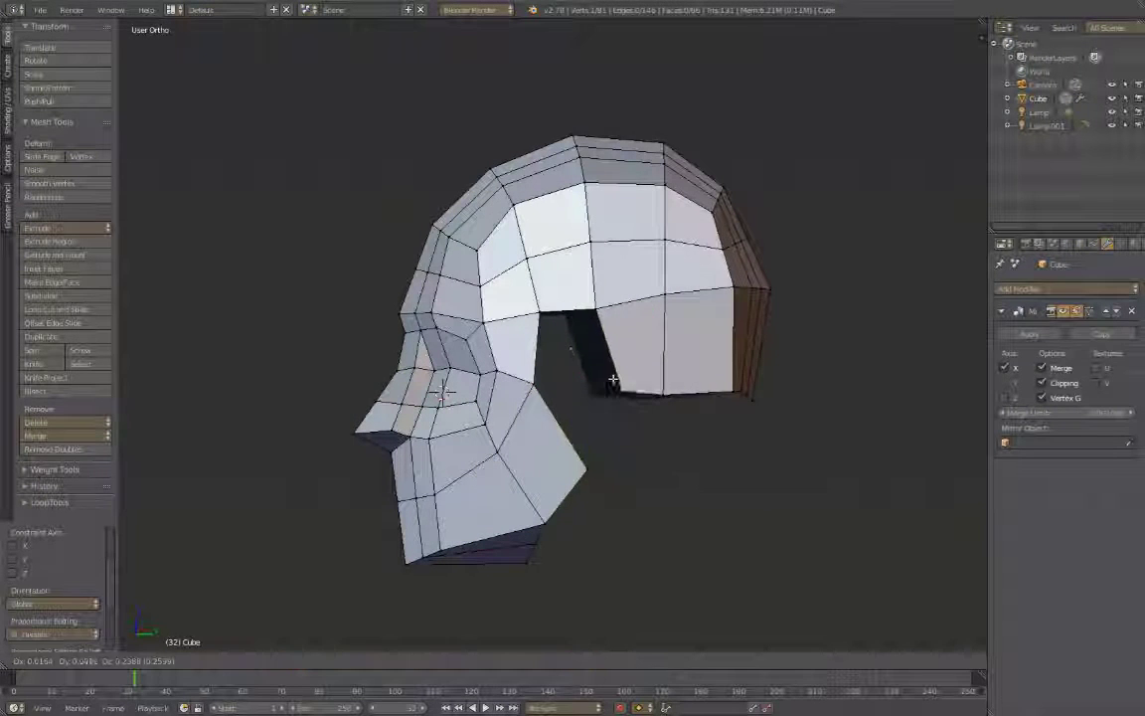
key(f)
Extrude the lower back-of-head edges downward in Right Ortho view
middle_drag(617, 418, 660, 427)
key(KP_3)
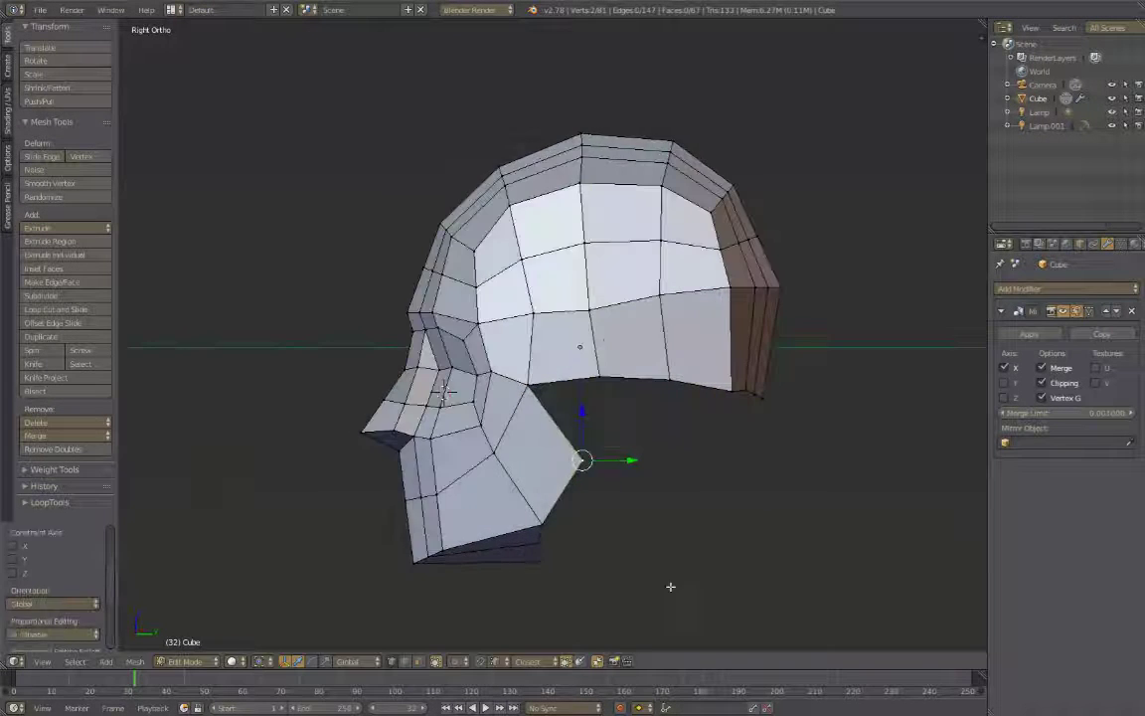
scroll(660, 417, up, 3)
key(r)
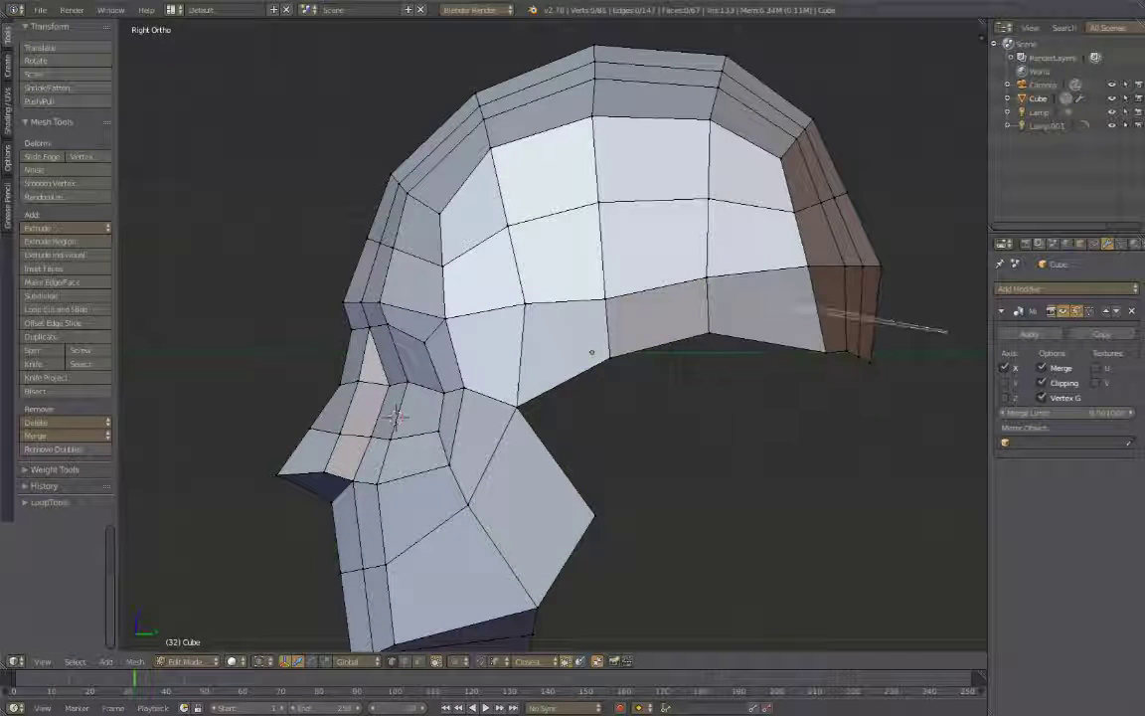
key(e)
click(755, 467)
Briefly try Sculpt Mode with the Snake Hook brush, inspecting the head from the right side
middle_drag(756, 468, 557, 418)
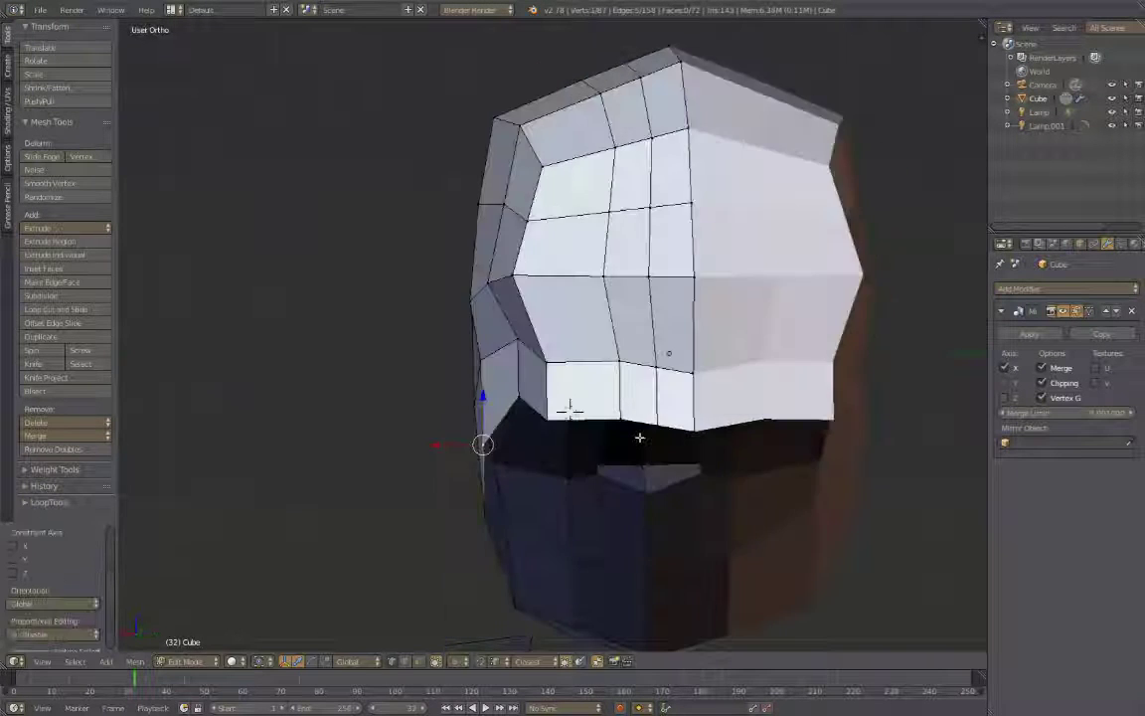
key(Tab)
click(200, 663)
click(195, 616)
middle_drag(467, 504, 754, 370)
scroll(698, 330, down, 4)
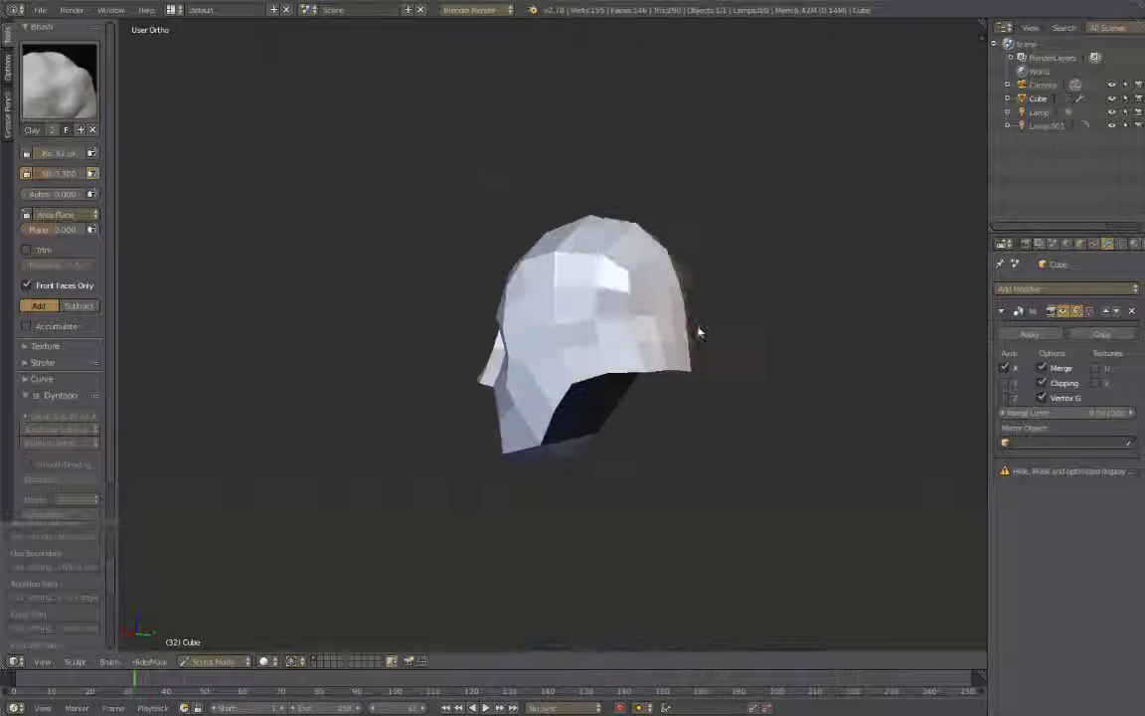
key(KP_3)
key(k)
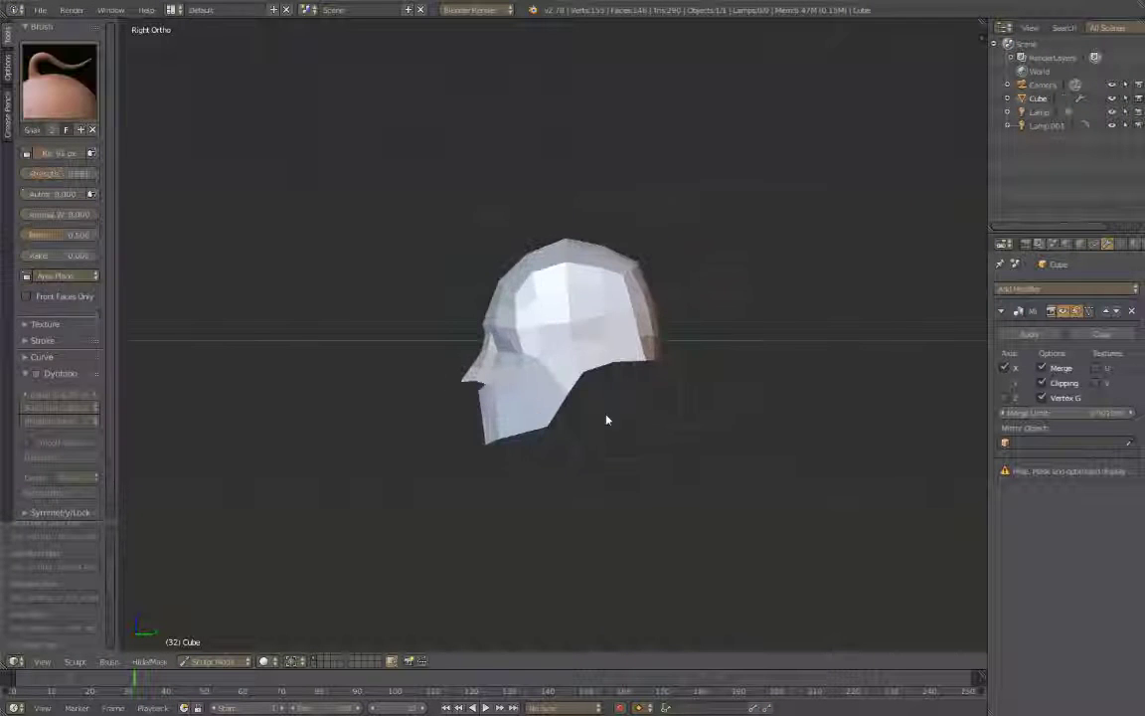
mouse_move(647, 385)
middle_down()
mouse_move(614, 420)
mouse_move(613, 230)
mouse_move(711, 378)
mouse_move(540, 273)
mouse_move(506, 313)
middle_up()
scroll(613, 401, up, 2)
Back in Edit Mode, move the forehead vertices in right side view to smooth the forehead outline
key(Tab)
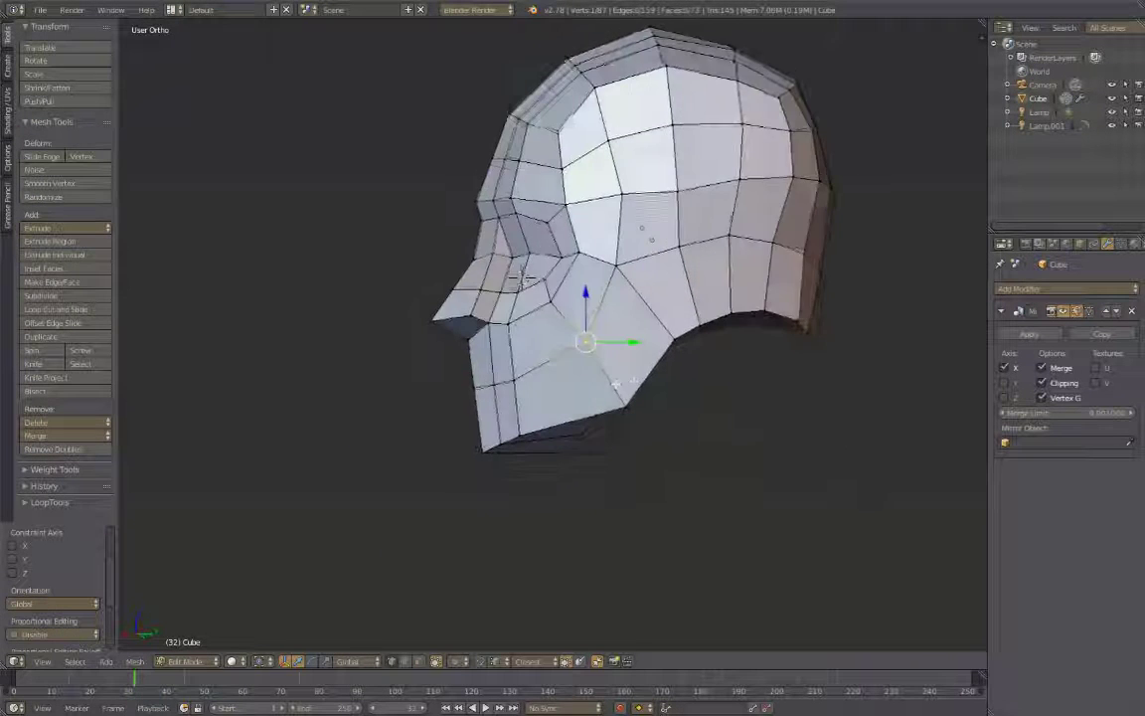
key(KP_3)
right_click(613, 279)
key(g)
click(613, 278)
scroll(596, 259, up, 1)
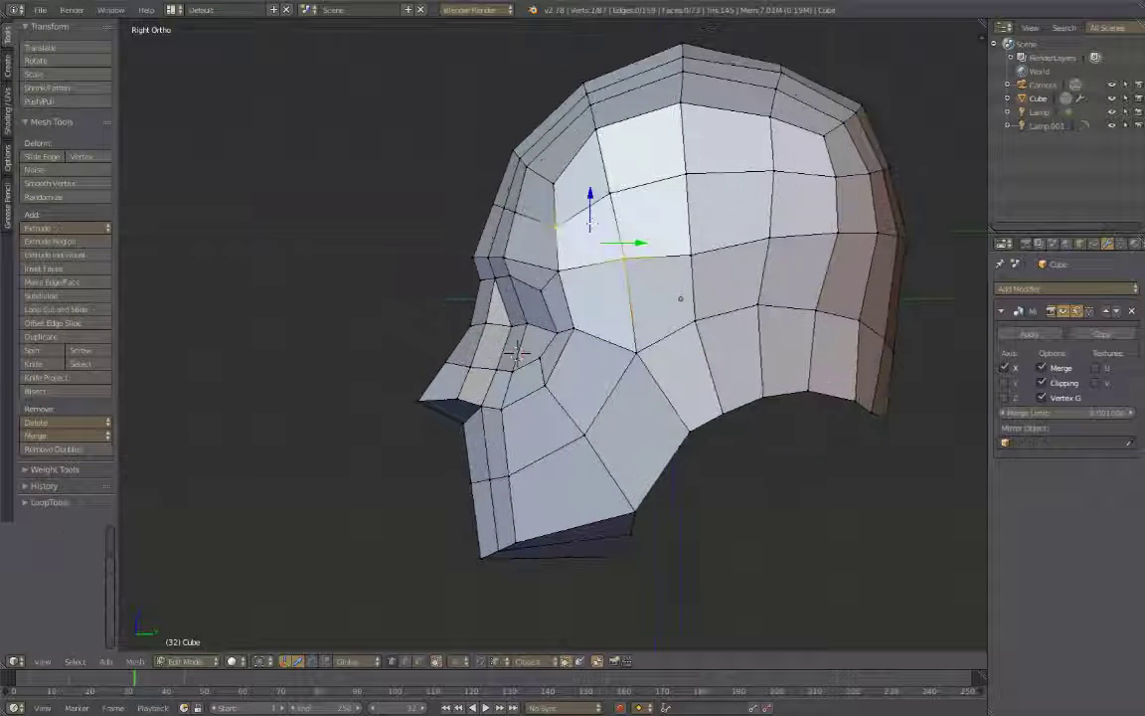
right_click(524, 149)
key(g)
click(600, 196)
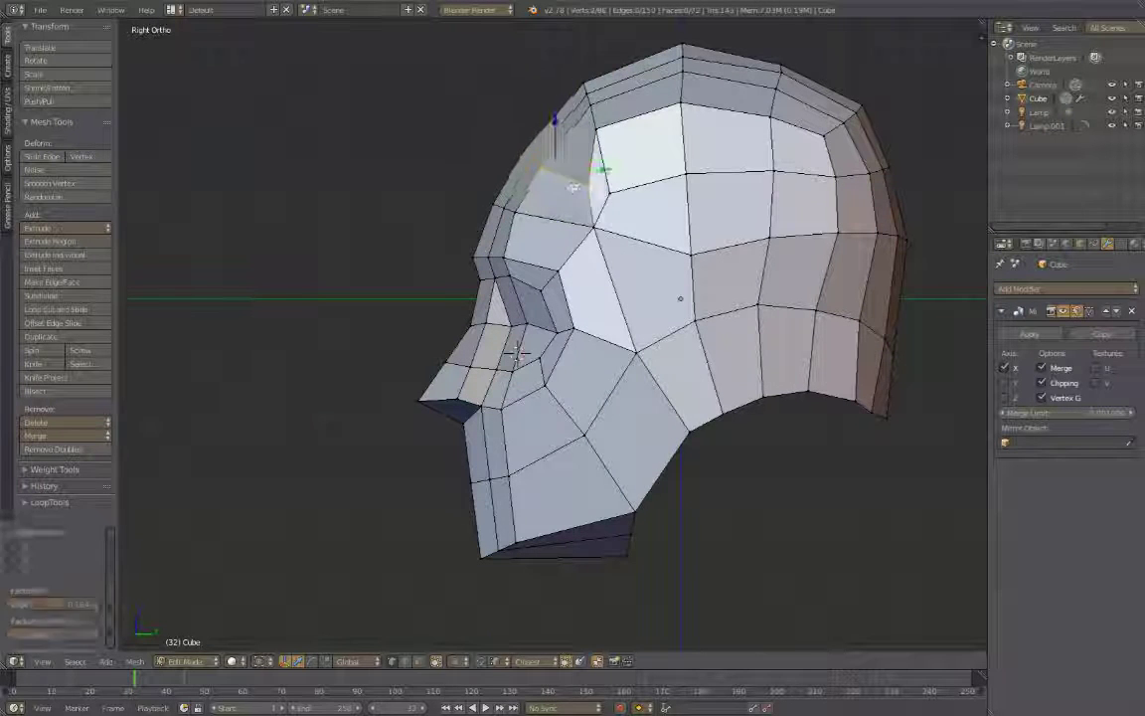
key(g)
click(511, 102)
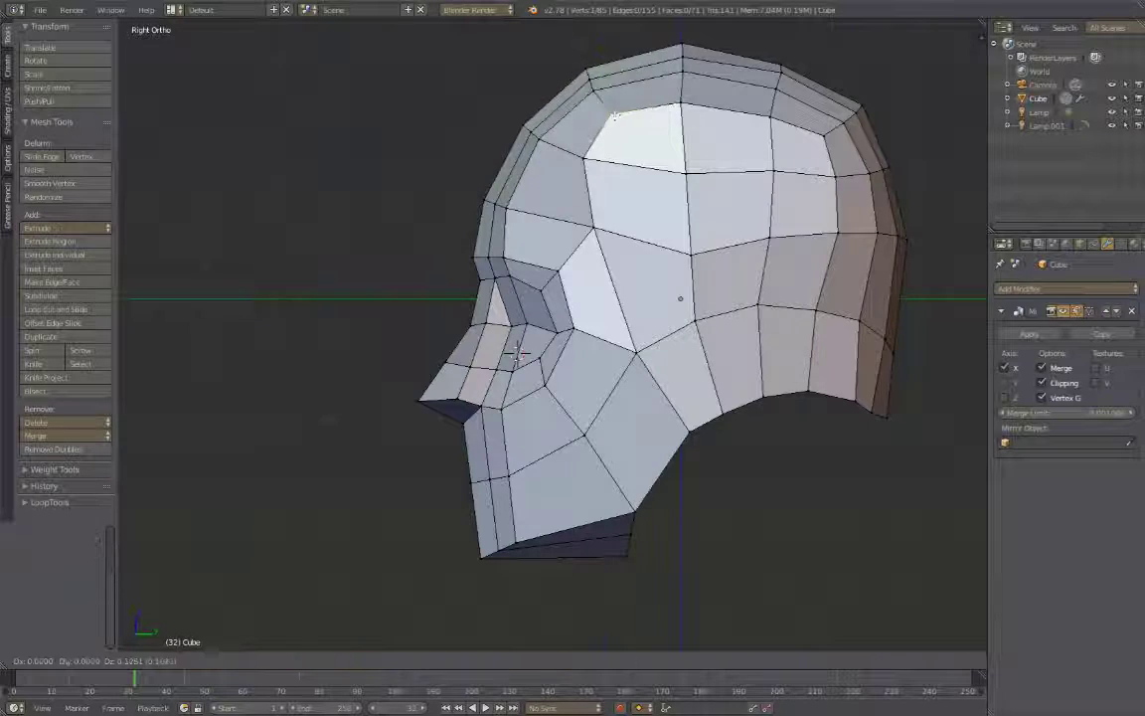
Push the nose face outward along the X axis
scroll(518, 353, down, 3)
mouse_move(518, 353)
middle_down()
mouse_move(556, 299)
mouse_move(524, 345)
middle_up()
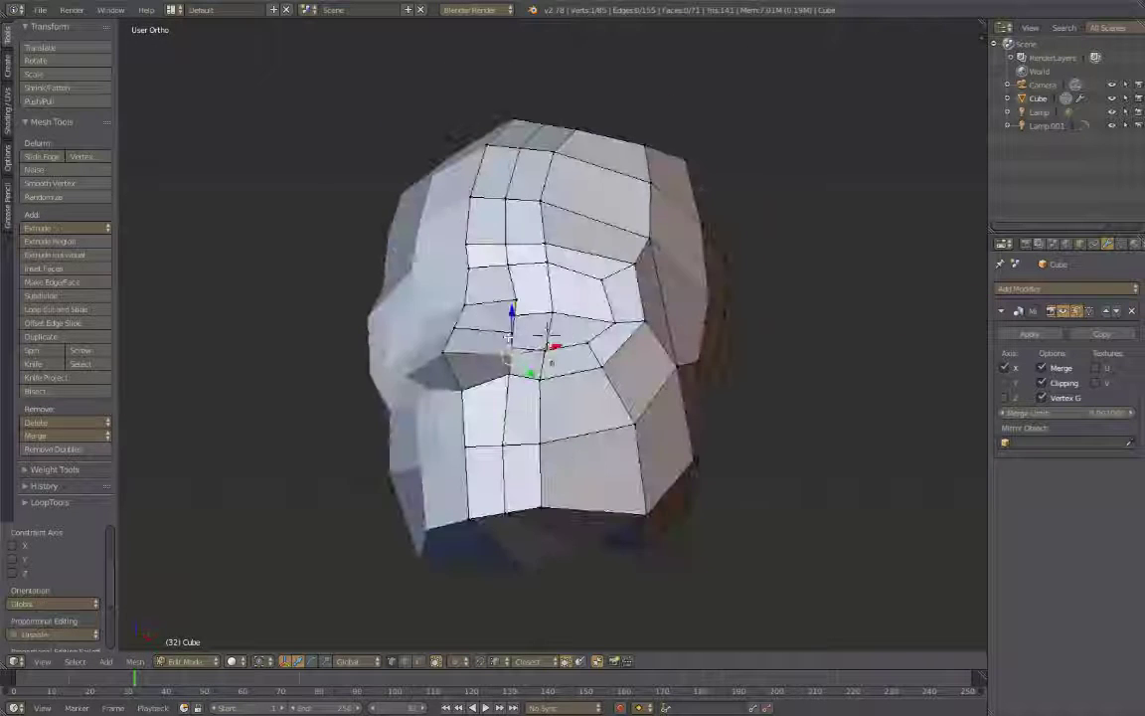
key(e)
key(KP_3)
scroll(430, 427, up, 3)
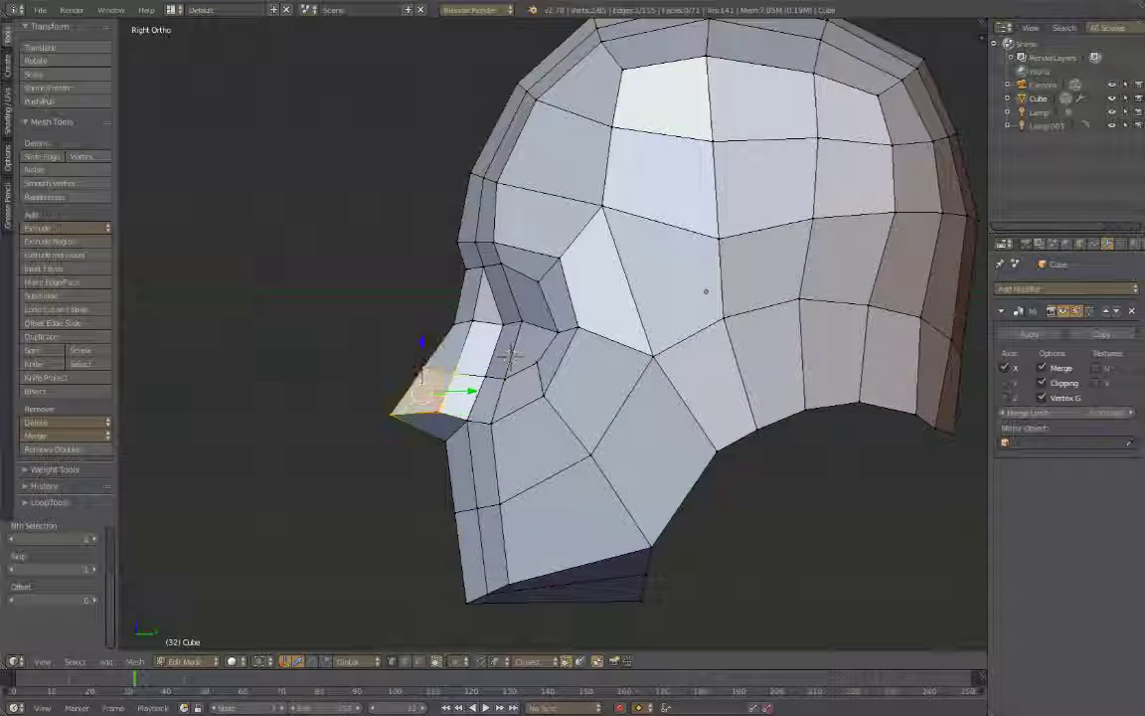
Merge away the stray back-of-neck vertex
shift+middle_drag(522, 598, 504, 461)
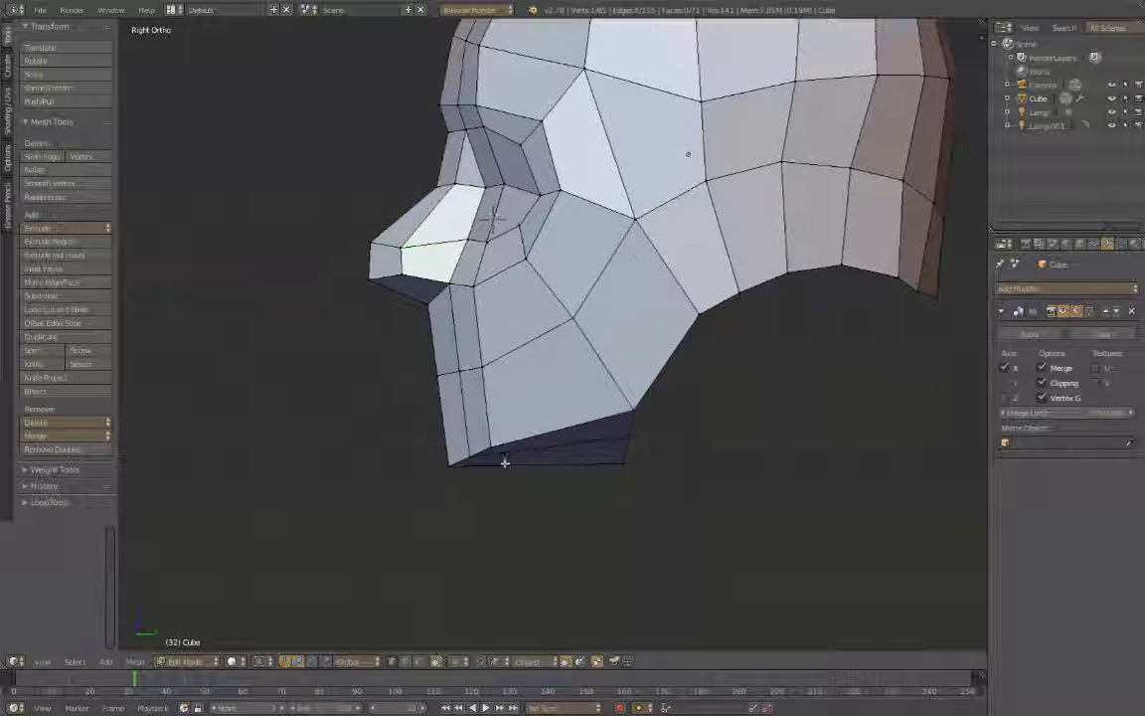
right_click(504, 461)
scroll(504, 428, down, 1)
shift+middle_drag(503, 409, 478, 537)
right_click(648, 368)
key(w)
click(652, 308)
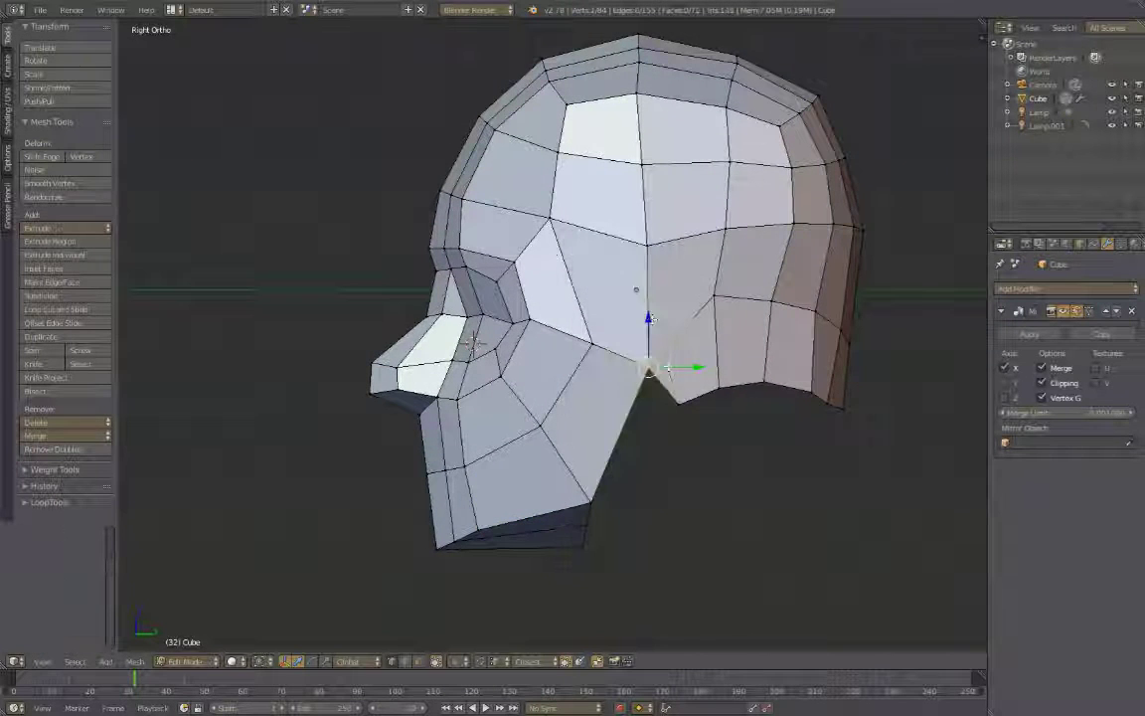
Move the bottom back-of-neck edge loop to reshape the neck edge
alt+right_click(758, 391)
key(g)
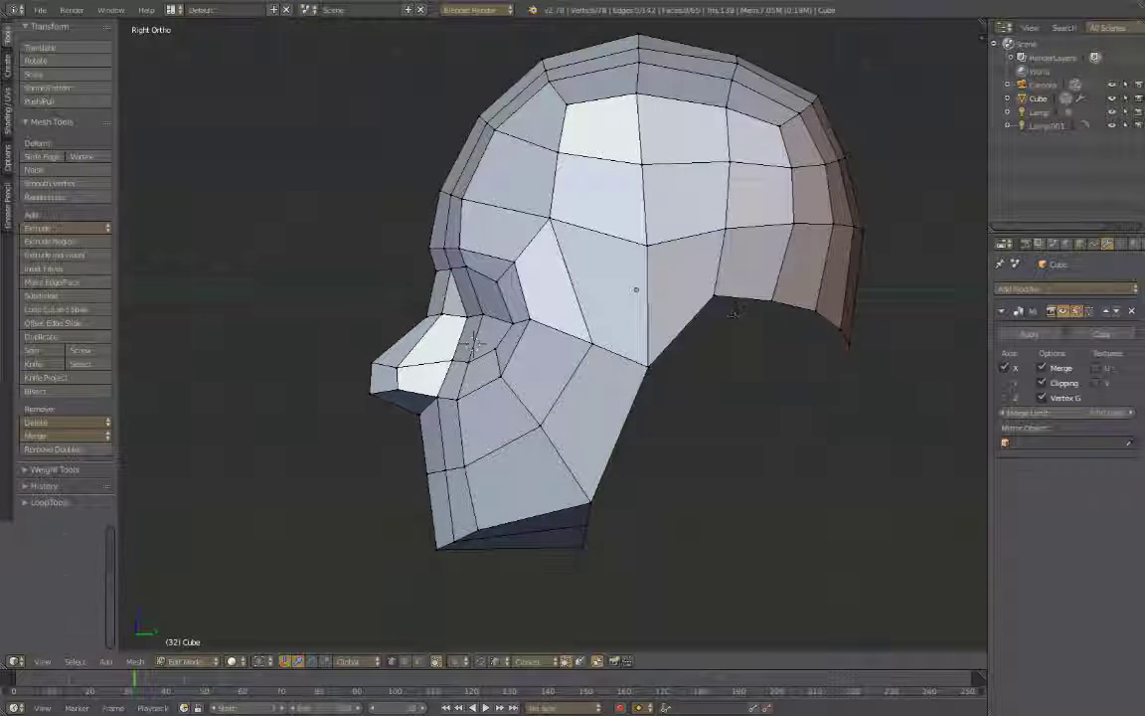
scroll(649, 378, up, 1)
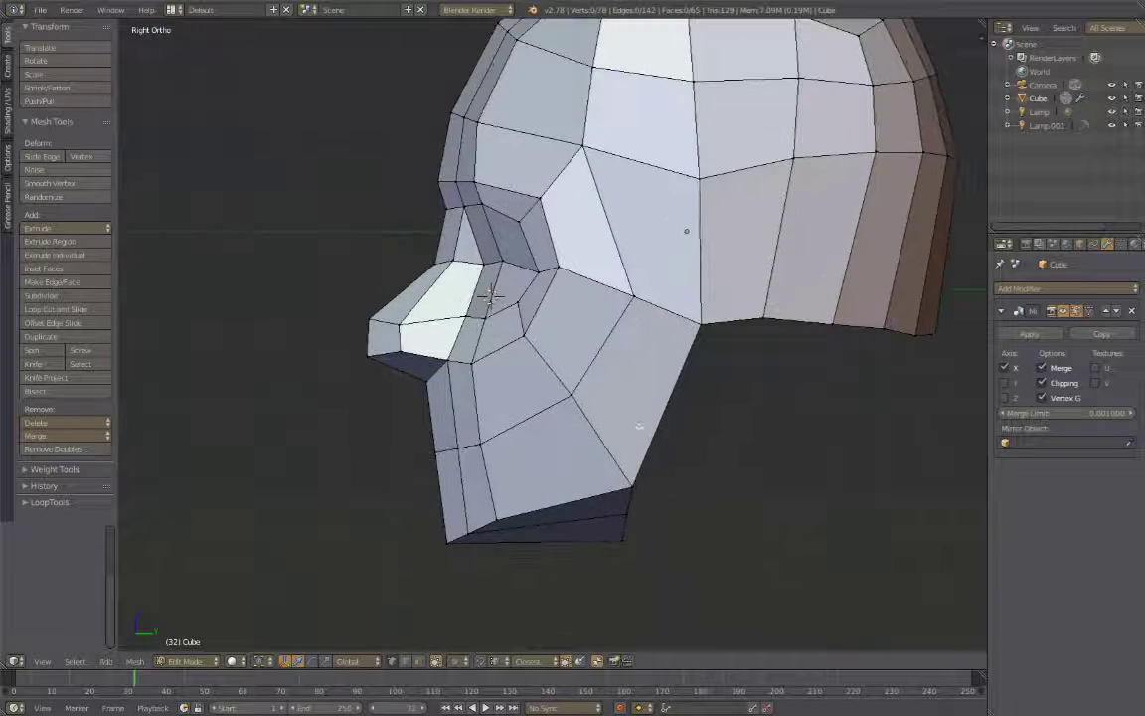
shift+scroll(633, 291, up, 2)
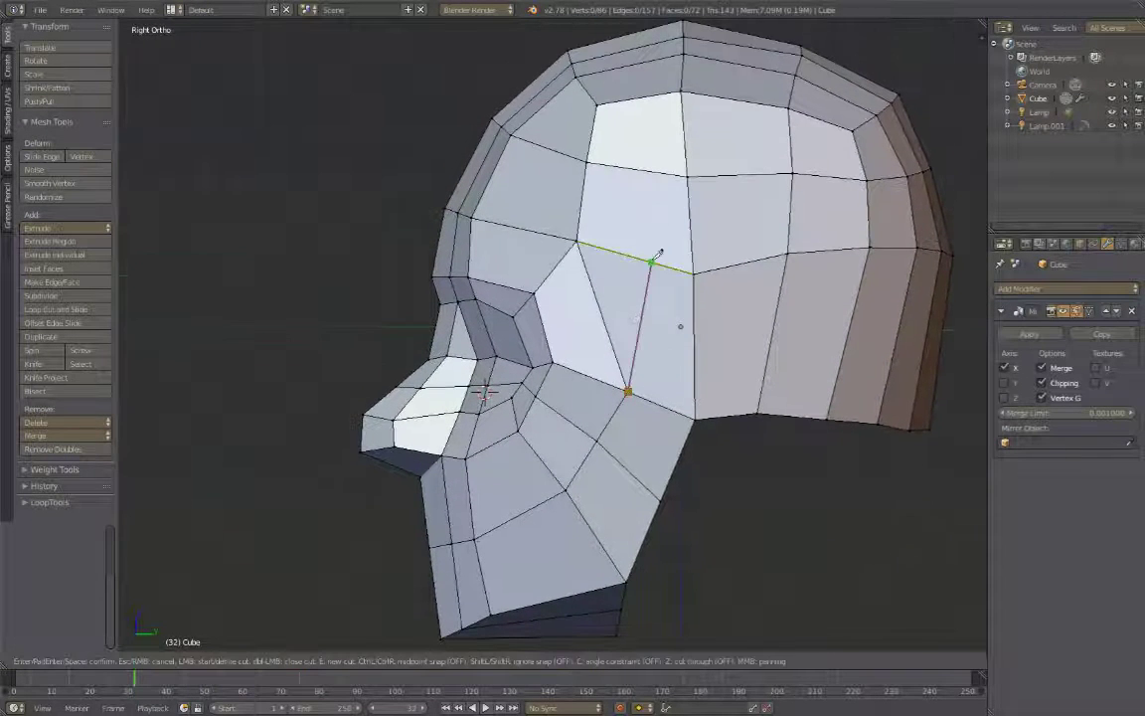
Delete the selected cheek edge
ctrl+scroll(627, 291, down, 1)
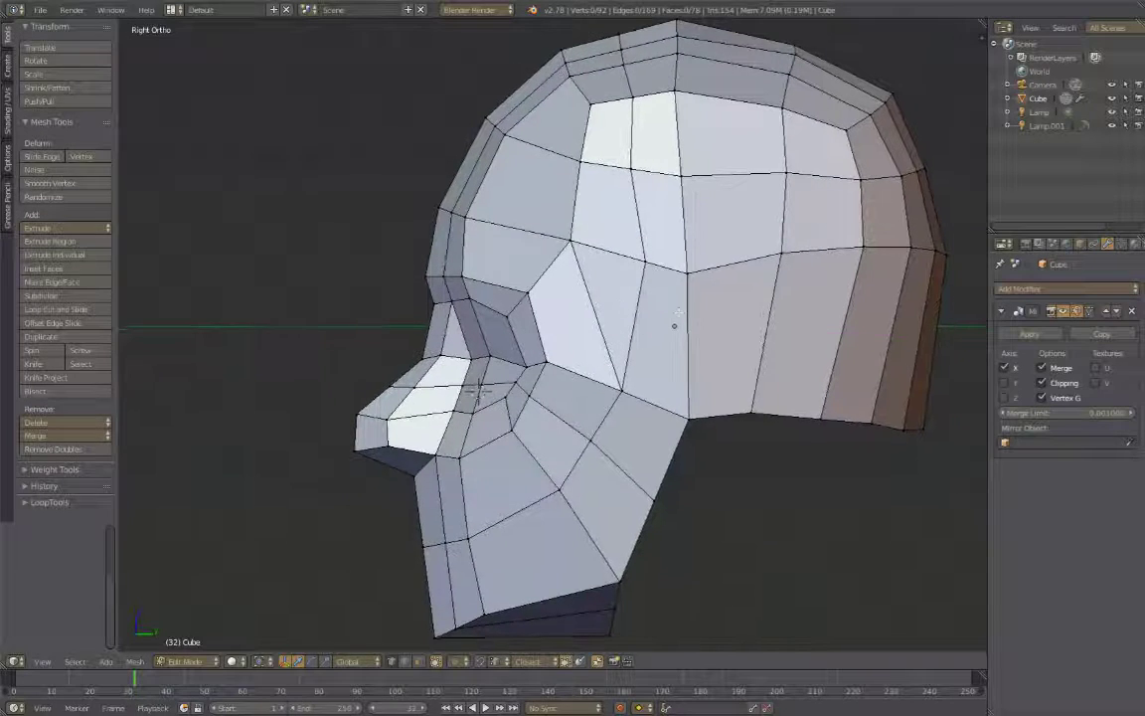
shift+scroll(597, 296, up, 2)
shift+scroll(567, 301, up, 1)
shift+middle_drag(577, 435, 583, 323)
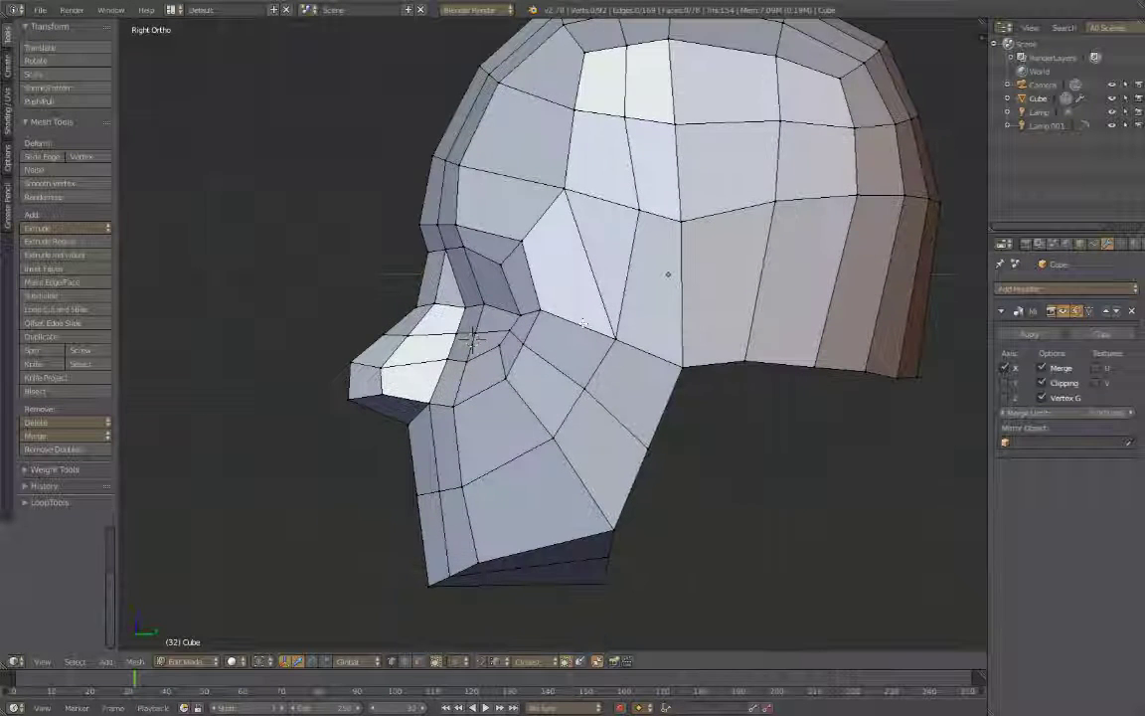
key(x)
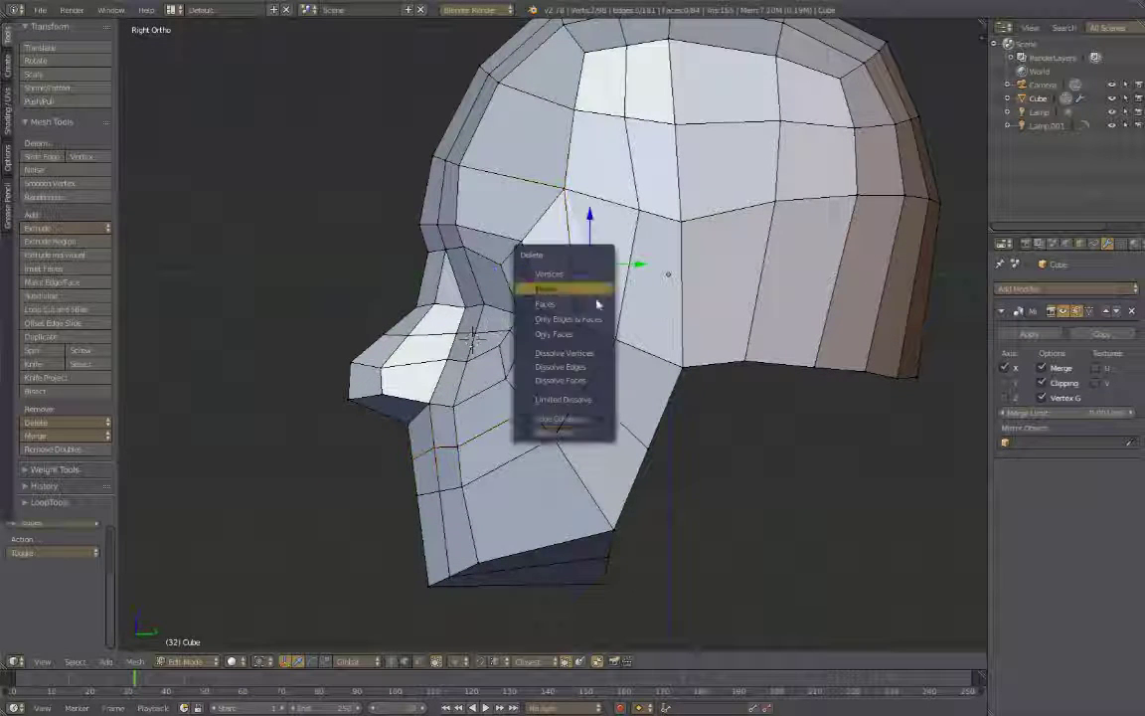
click(597, 294)
click(562, 450)
Add a loop cut running over the top of the head and slide it into position
middle_drag(562, 450, 671, 309)
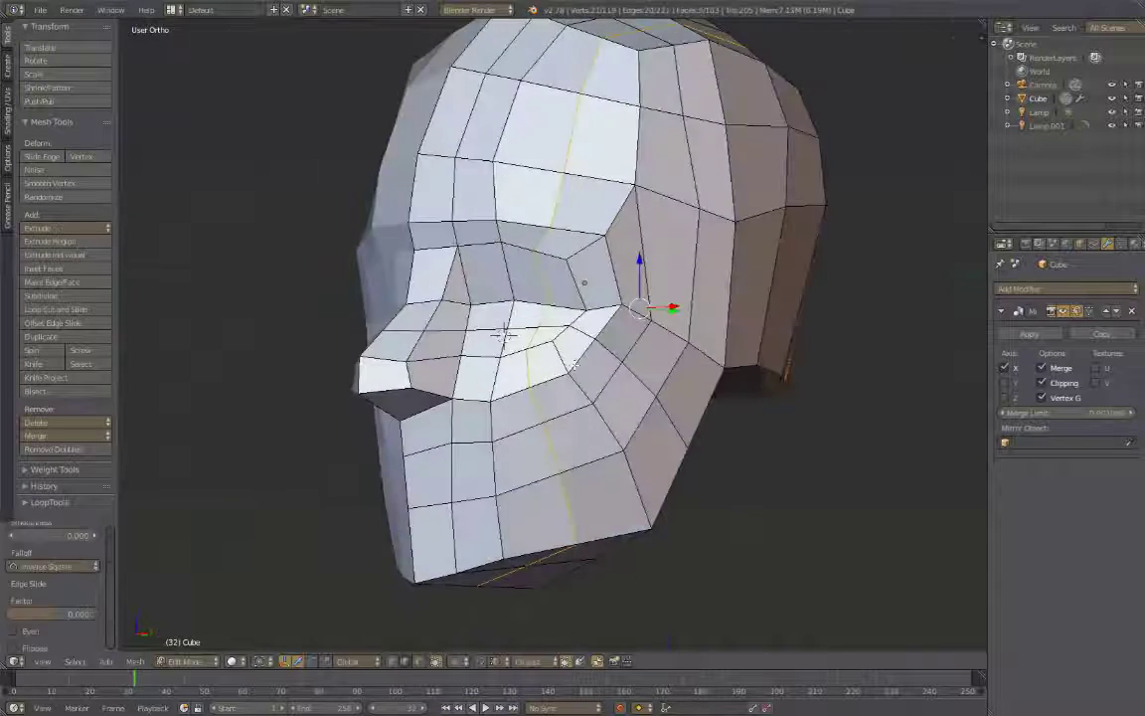
scroll(670, 310, down, 3)
mouse_move(594, 438)
middle_down()
mouse_move(524, 228)
mouse_move(674, 200)
middle_up()
key(a)
key(g)
key(ctrl+r)
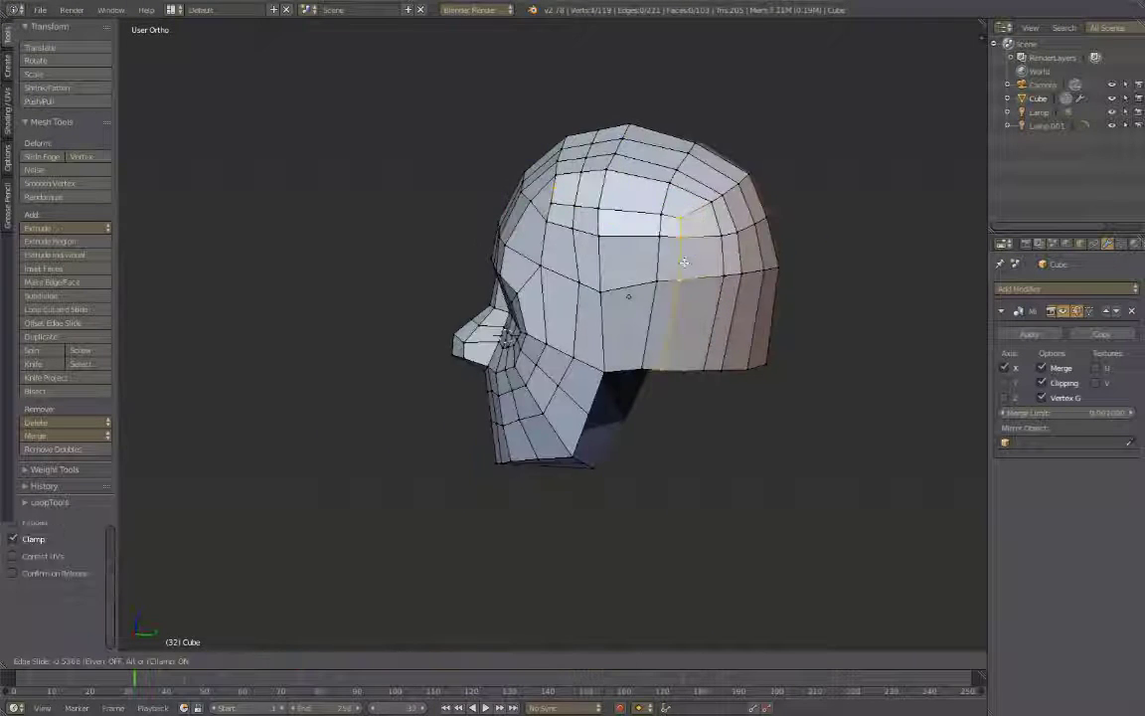
click(684, 262)
middle_drag(684, 261, 617, 398)
Move the chin vertex in right side view to reshape the chin
key(KP_3)
right_click(617, 402)
key(g)
scroll(482, 478, up, 2)
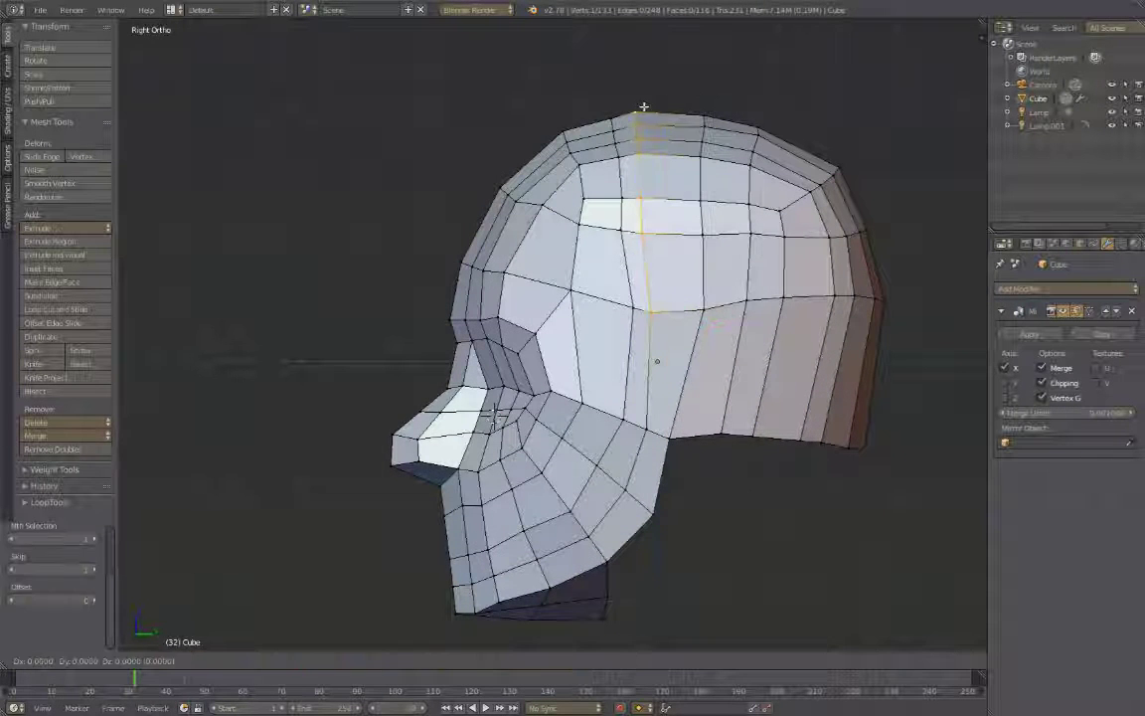
shift+middle_drag(458, 613, 522, 437)
key(g)
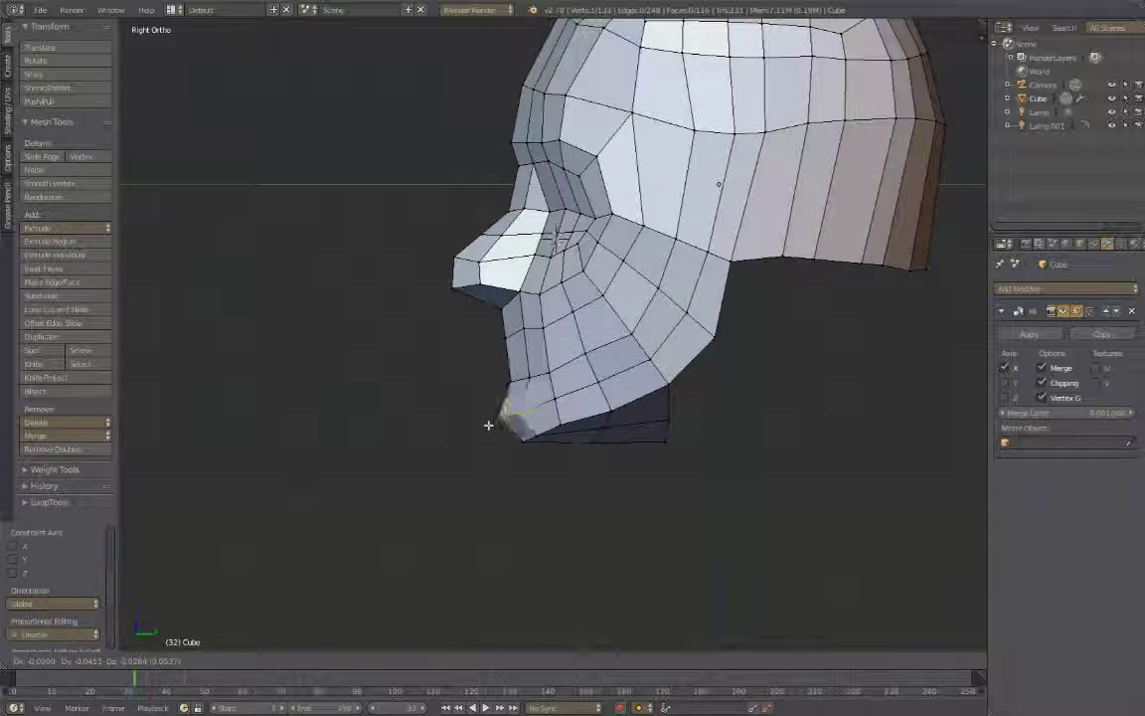
Commit a knife cut across the nose bridge along the lip line
middle_drag(584, 418, 655, 356)
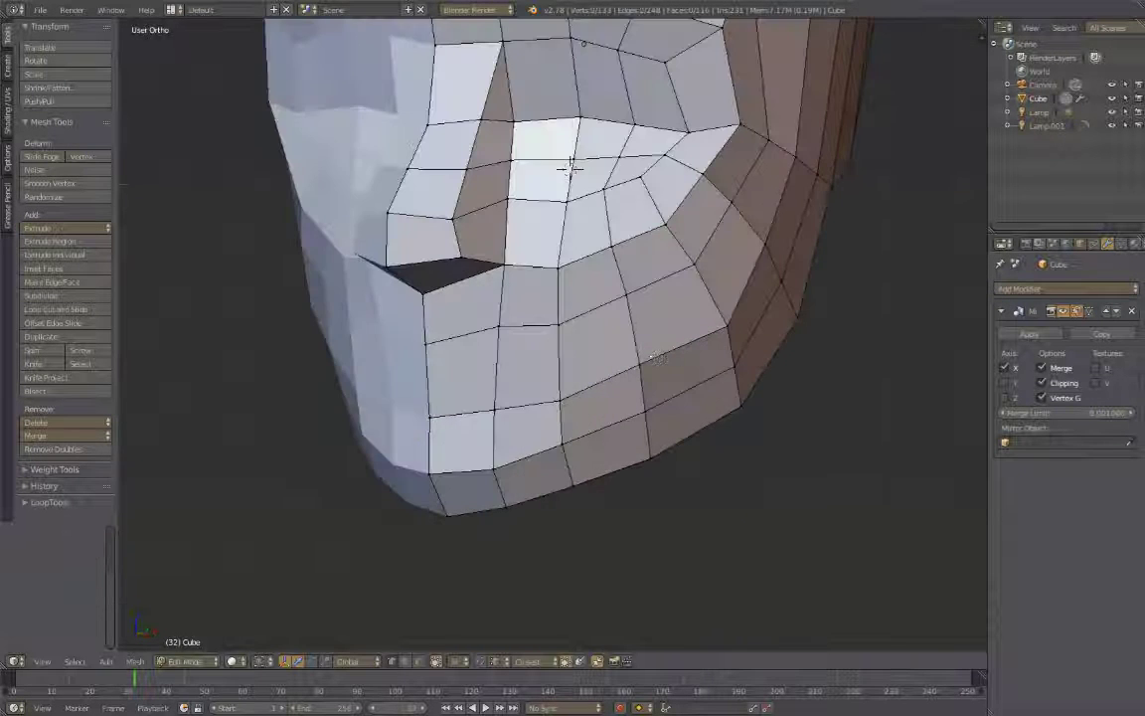
click(577, 219)
mouse_move(577, 219)
middle_down()
mouse_move(550, 242)
mouse_move(605, 227)
mouse_move(696, 299)
middle_up()
key(Return)
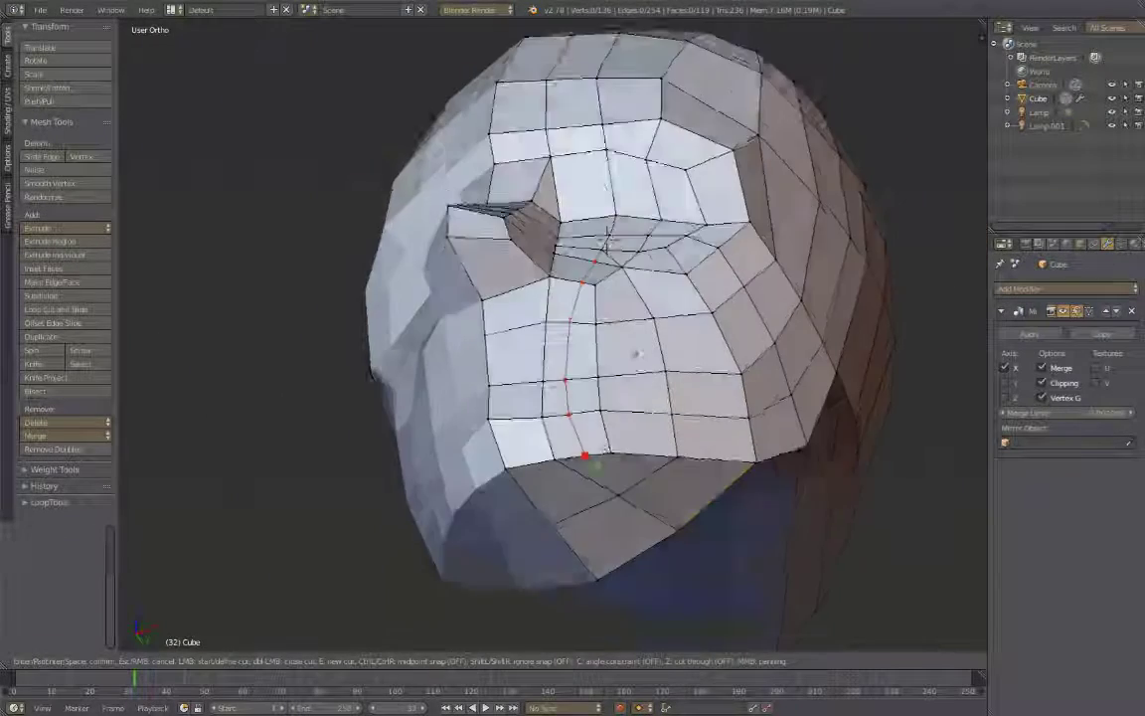
Select the mouth faces along the lip line and scale them wider along X
scroll(753, 368, up, 5)
scroll(753, 369, down, 5)
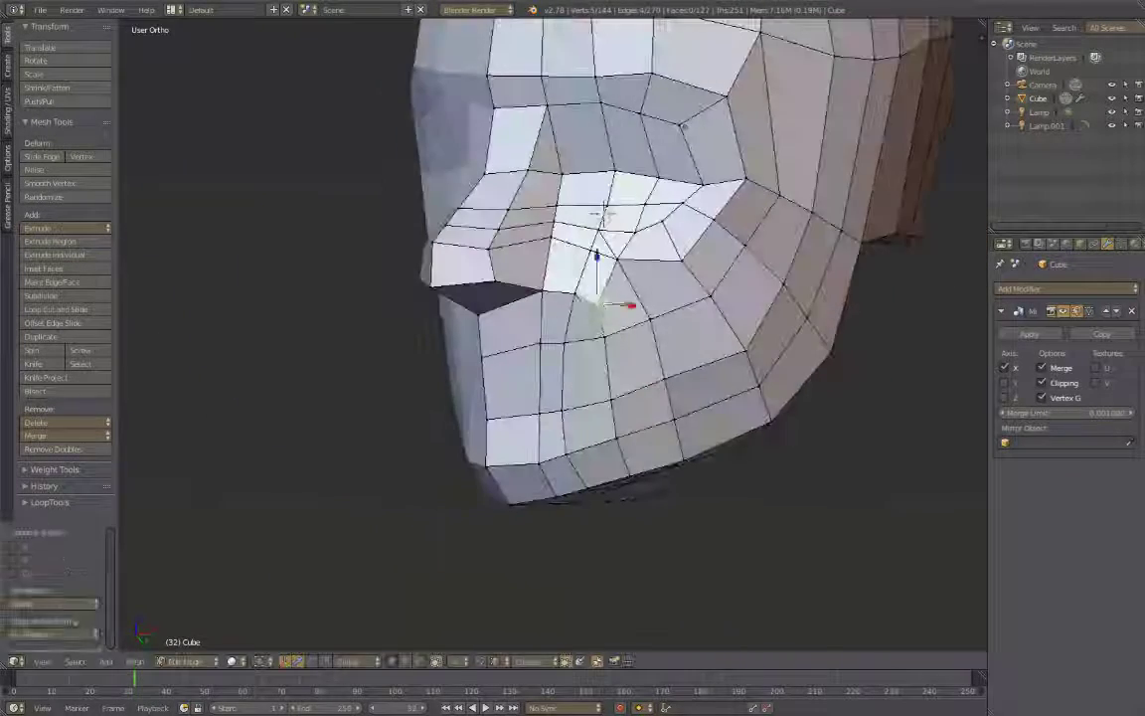
mouse_move(596, 248)
middle_down()
mouse_move(586, 358)
mouse_move(548, 433)
mouse_move(505, 337)
middle_up()
key(a)
ctrl+right_click(548, 433)
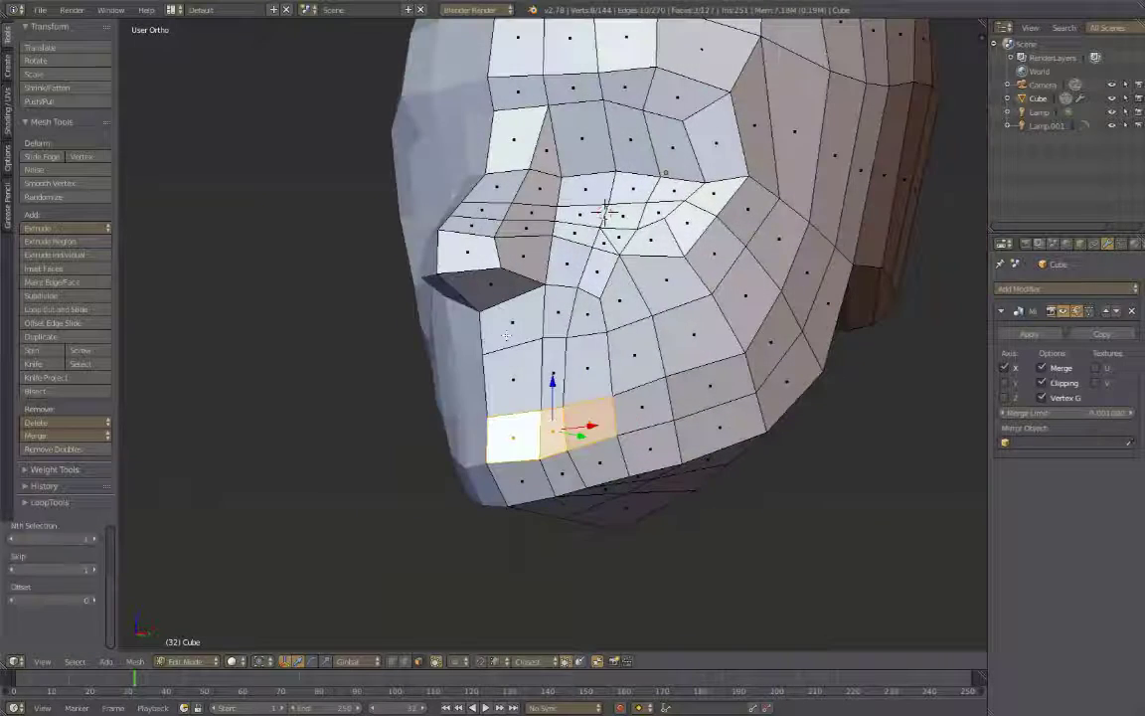
middle_drag(610, 348, 587, 376)
key(e)
key(s)
key(x)
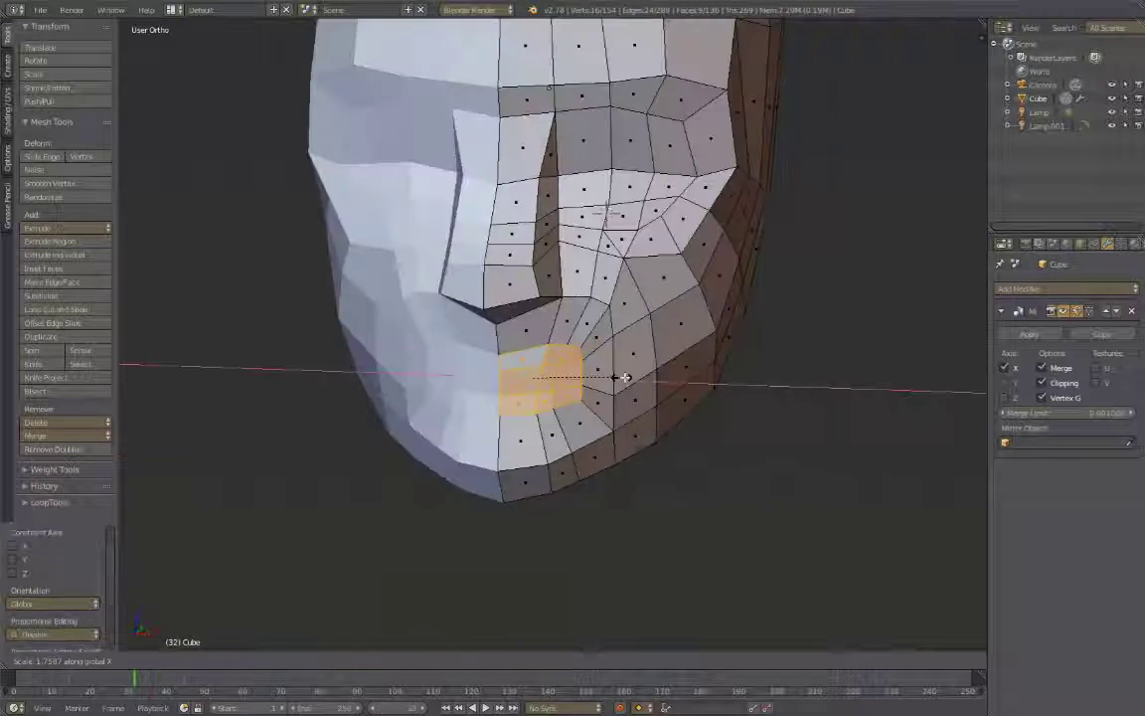
click(567, 378)
Delete the selected mouth faces to open the gap between the lips
key(KP_3)
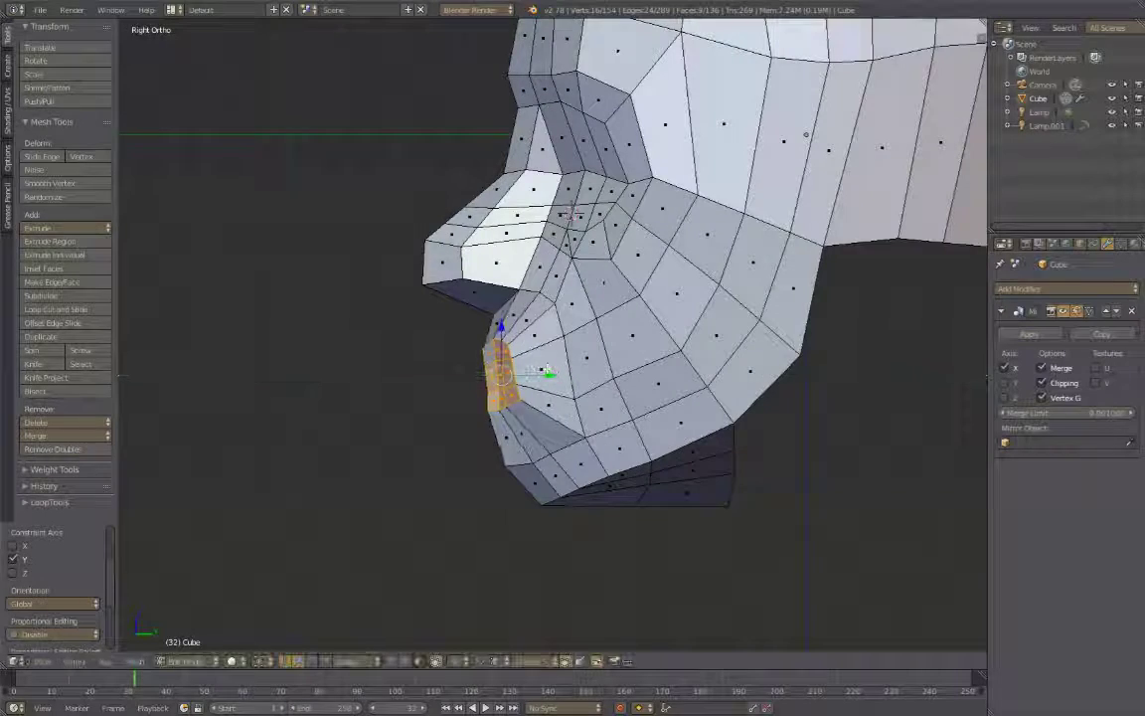
click(538, 355)
mouse_move(538, 355)
middle_down()
mouse_move(519, 433)
mouse_move(603, 409)
middle_up()
key(KP_1)
key(ctrl+Tab)
Pull the mouth-corner vertex down to shape the mouth opening
middle_drag(529, 191, 585, 227)
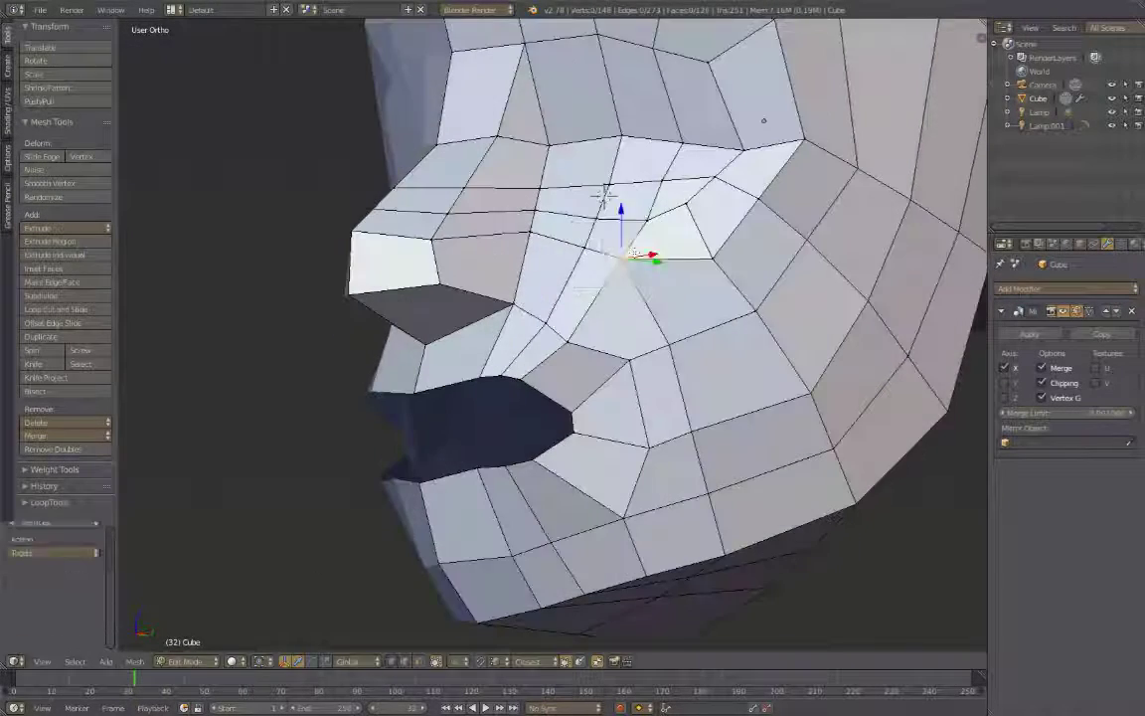
drag(589, 226, 589, 298)
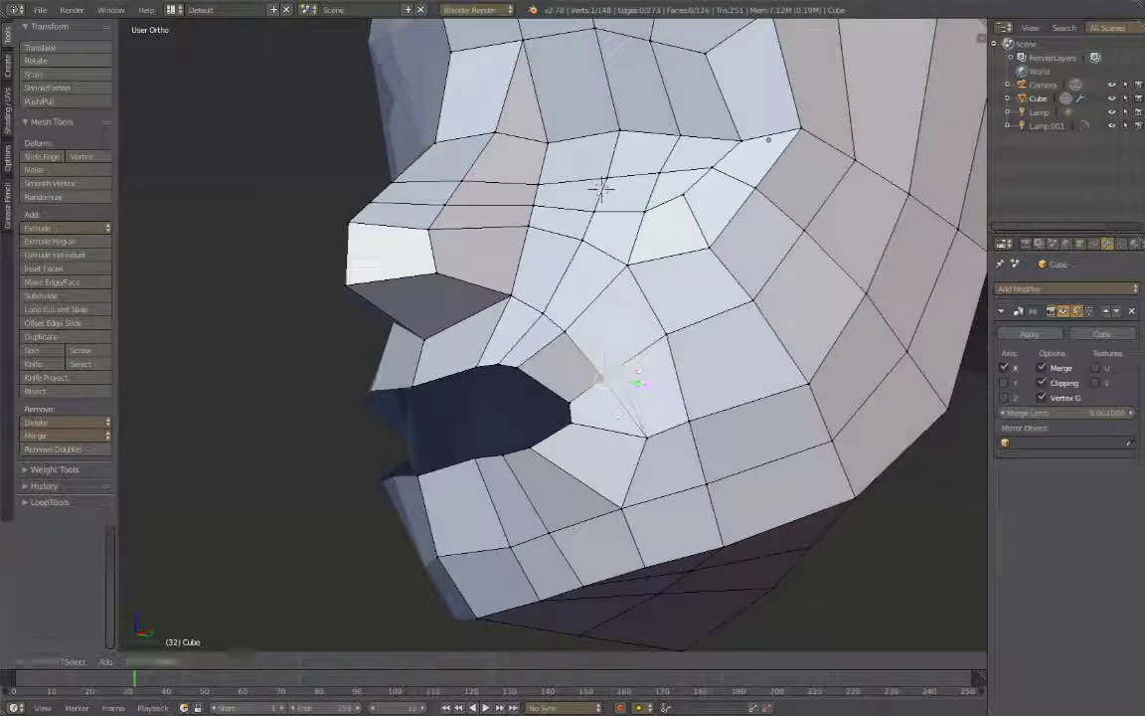
scroll(444, 478, down, 3)
middle_drag(443, 428, 443, 477)
key(KP_3)
scroll(510, 494, up, 3)
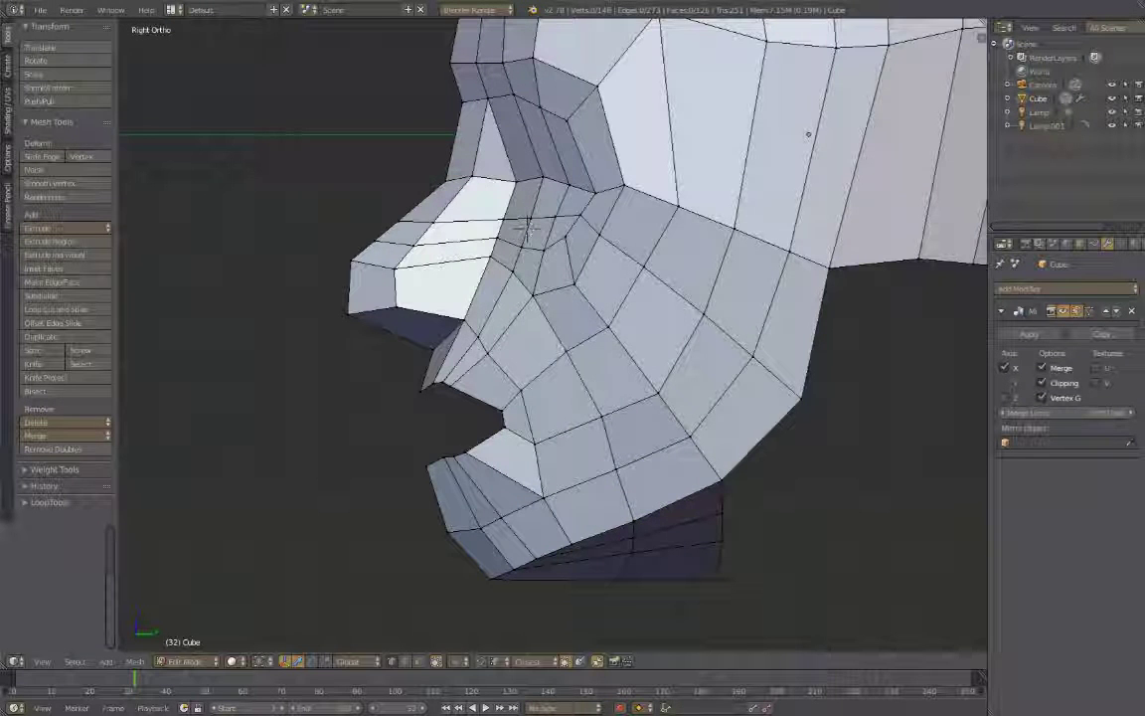
Add an edge loop through the lower lip and move the lip vertices into shape
key(ctrl+r)
click(459, 498)
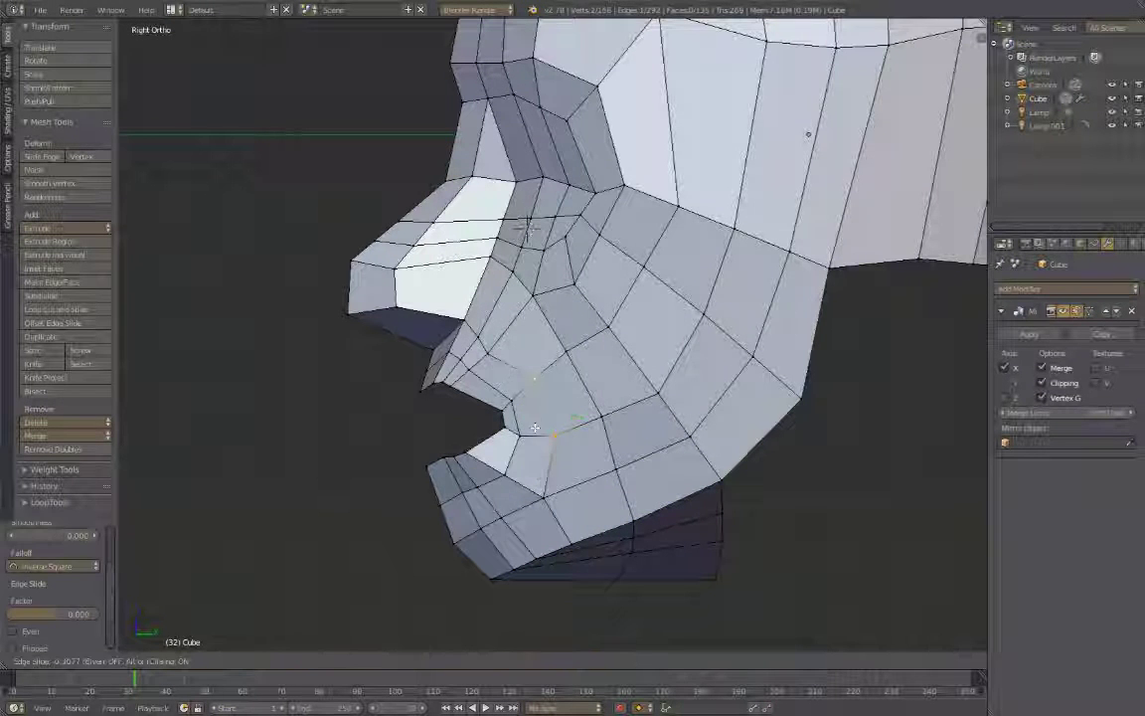
scroll(481, 334, up, 2)
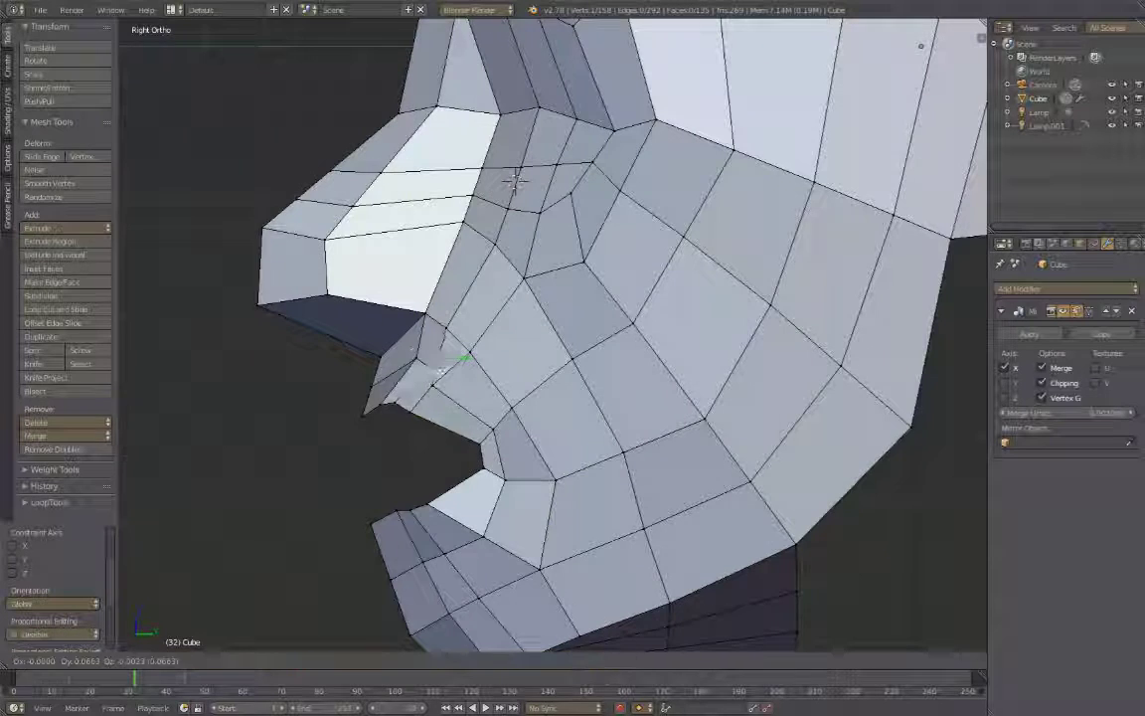
scroll(514, 180, down, 3)
scroll(517, 194, up, 2)
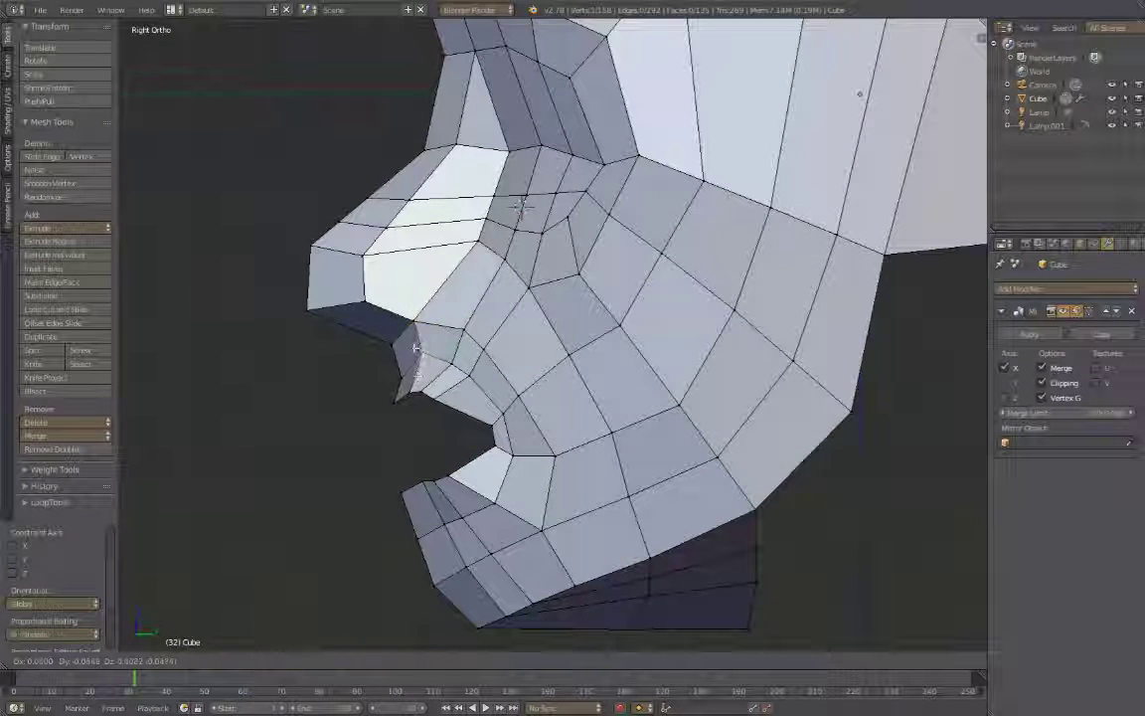
key(KP_1)
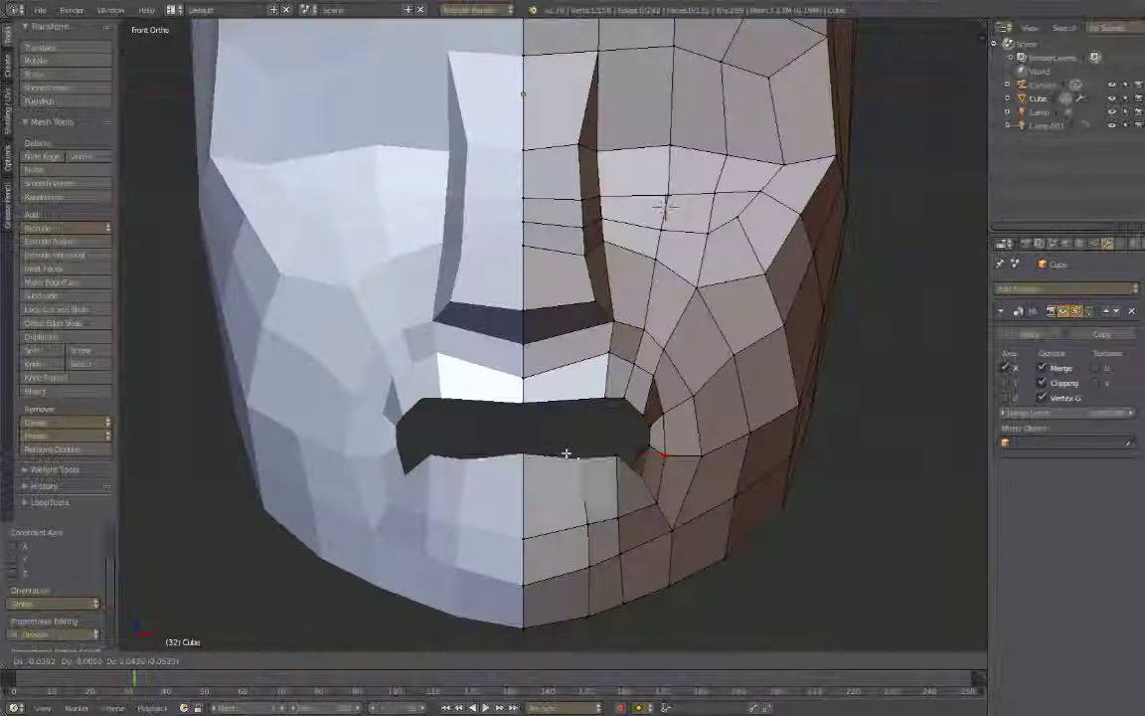
click(642, 412)
Commit a knife cut beside the nose
middle_drag(641, 412, 603, 245)
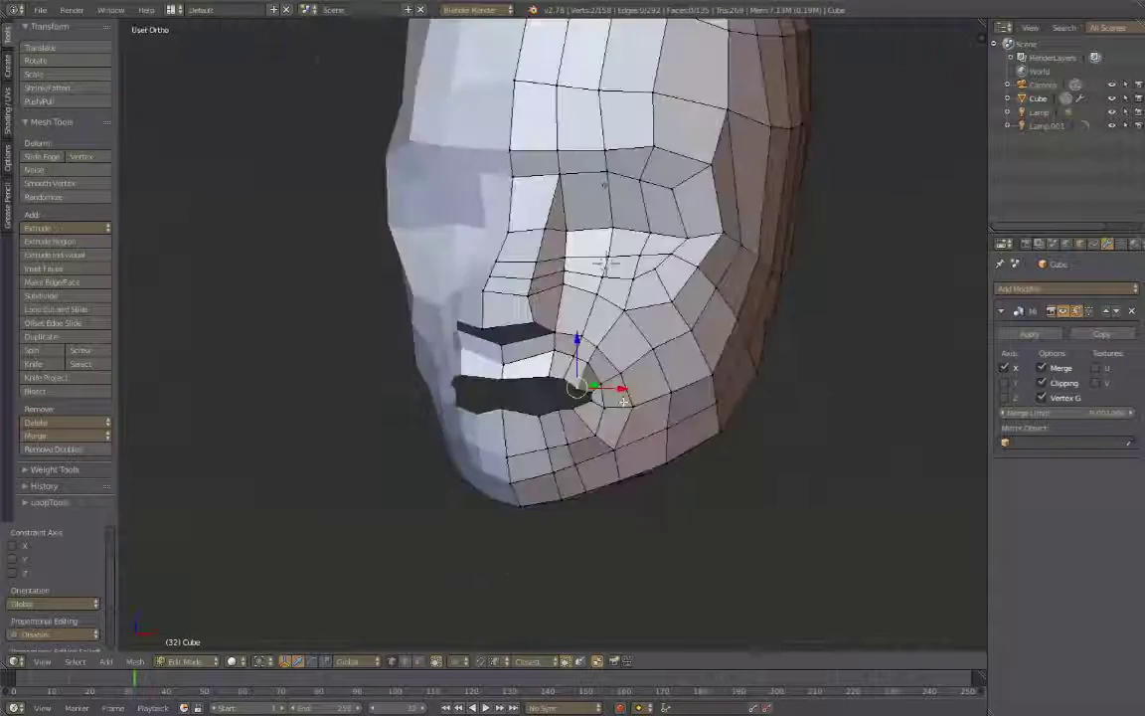
mouse_move(581, 417)
middle_down()
mouse_move(580, 450)
mouse_move(596, 449)
middle_up()
scroll(580, 451, up, 3)
key(Return)
Add a new edge loop across the face
key(ctrl+r)
click(721, 360)
mouse_move(721, 360)
middle_down()
mouse_move(877, 290)
mouse_move(610, 281)
middle_up()
In face select mode, select the eye-area face and inset it
key(ctrl+Tab)
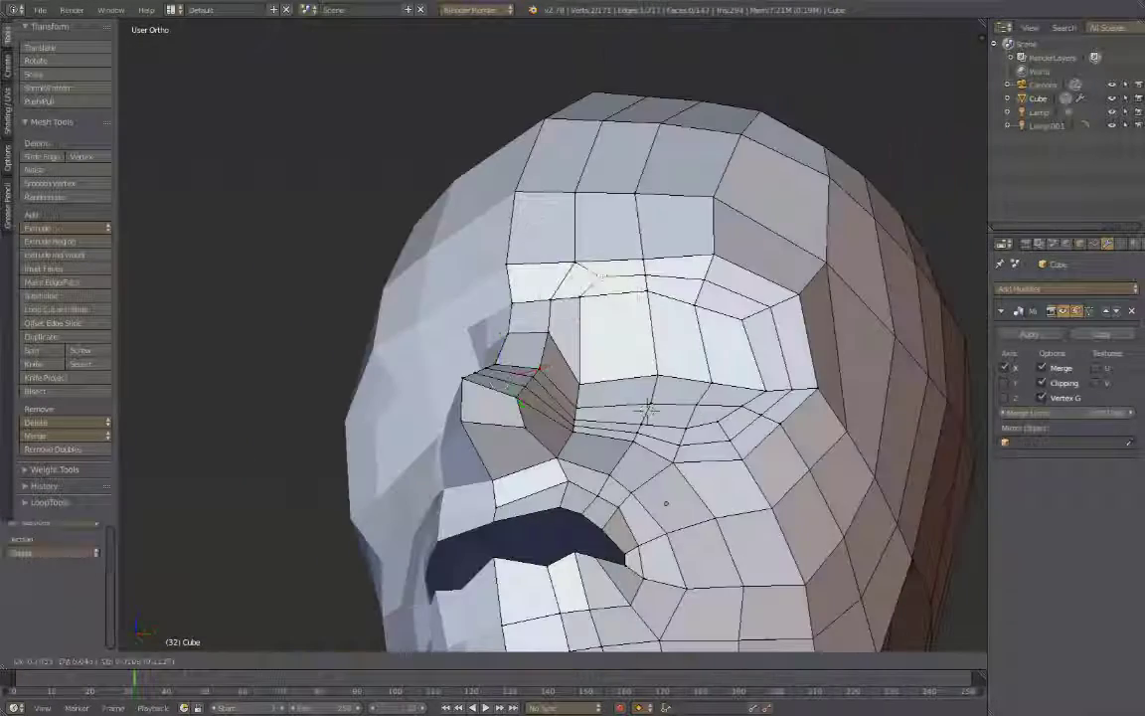
mouse_move(646, 408)
middle_down()
mouse_move(447, 397)
mouse_move(697, 404)
middle_up()
key(3)
right_click(721, 333)
scroll(696, 404, down, 3)
scroll(696, 404, up, 3)
key(i)
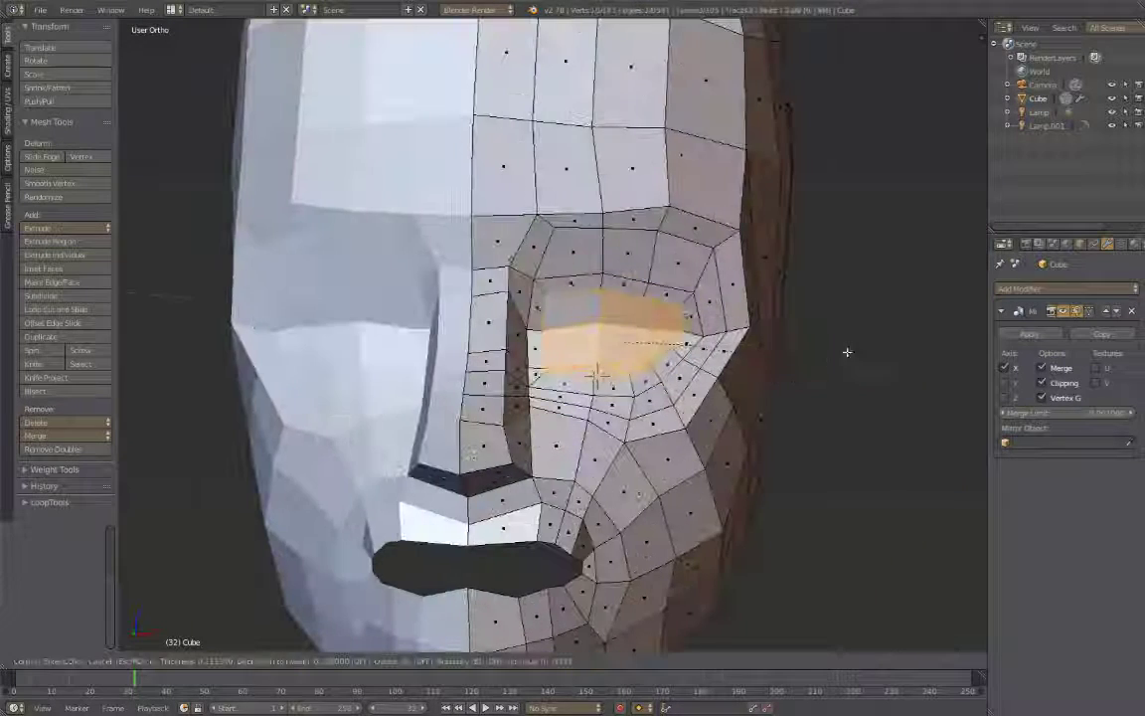
click(847, 352)
Round the inset eye faces into a circular loop with LoopTools Circle
key(KP_1)
scroll(670, 345, up, 3)
key(w)
click(617, 264)
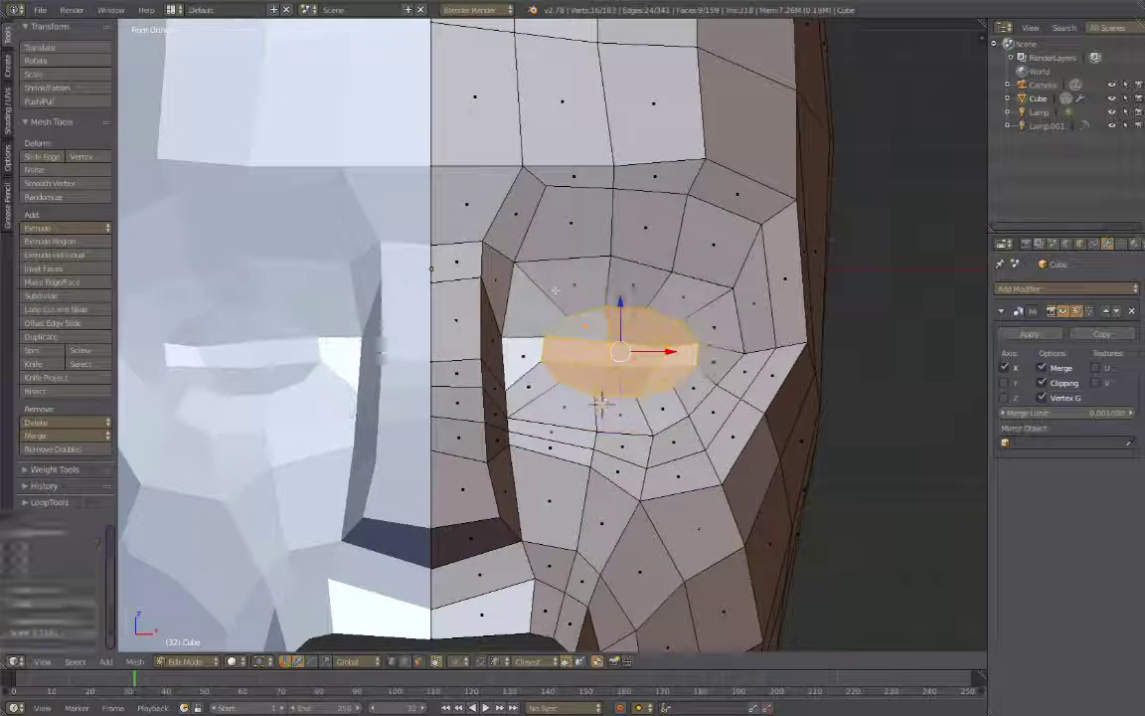
Slide the eye-corner vertices to shape the eyelid edges
key(a)
key(g)
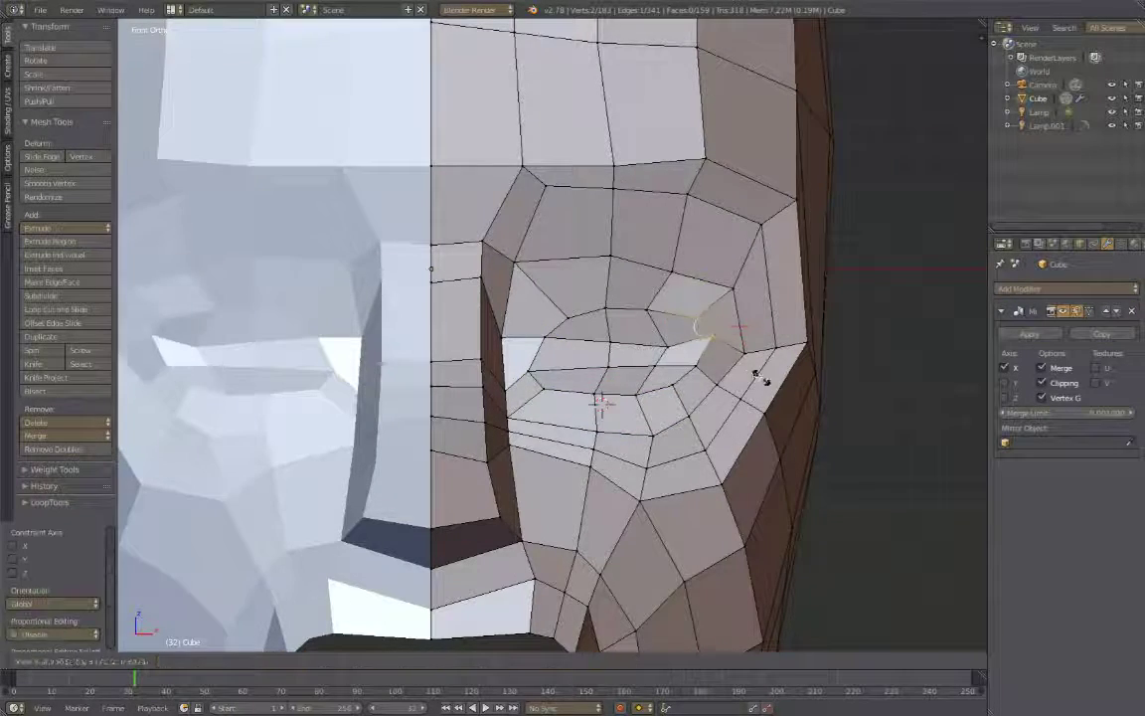
click(757, 378)
middle_drag(757, 378, 459, 275)
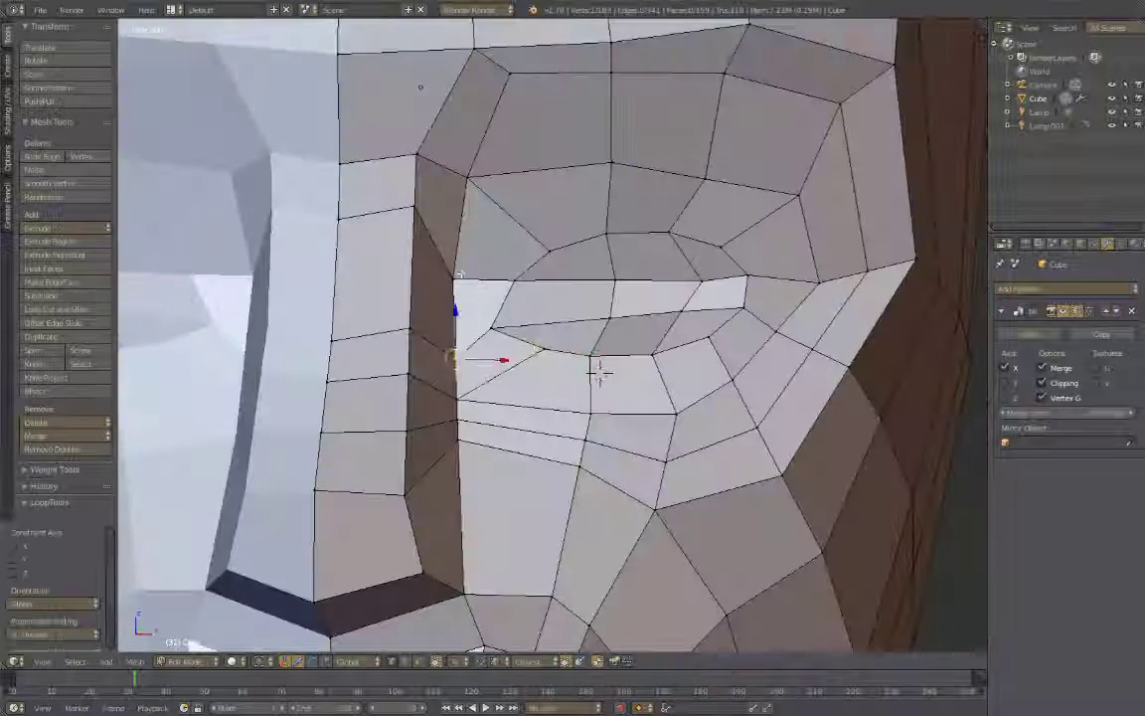
drag(481, 284, 481, 389)
click(599, 374)
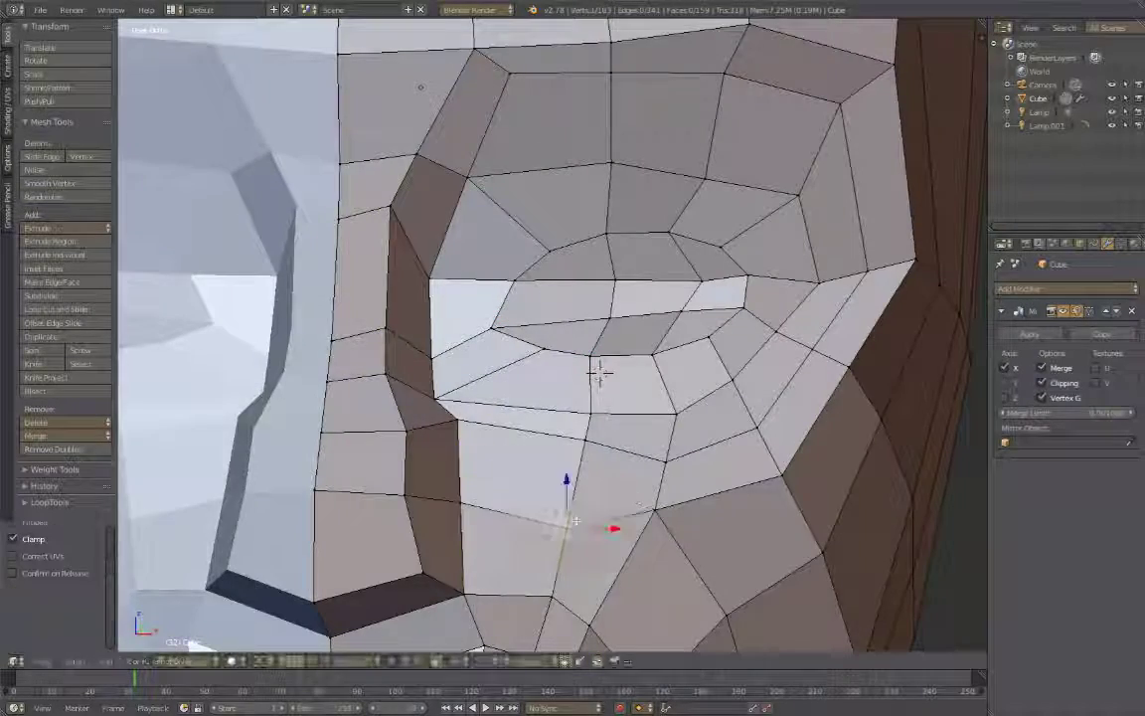
mouse_move(598, 376)
middle_down()
mouse_move(555, 271)
mouse_move(605, 302)
middle_up()
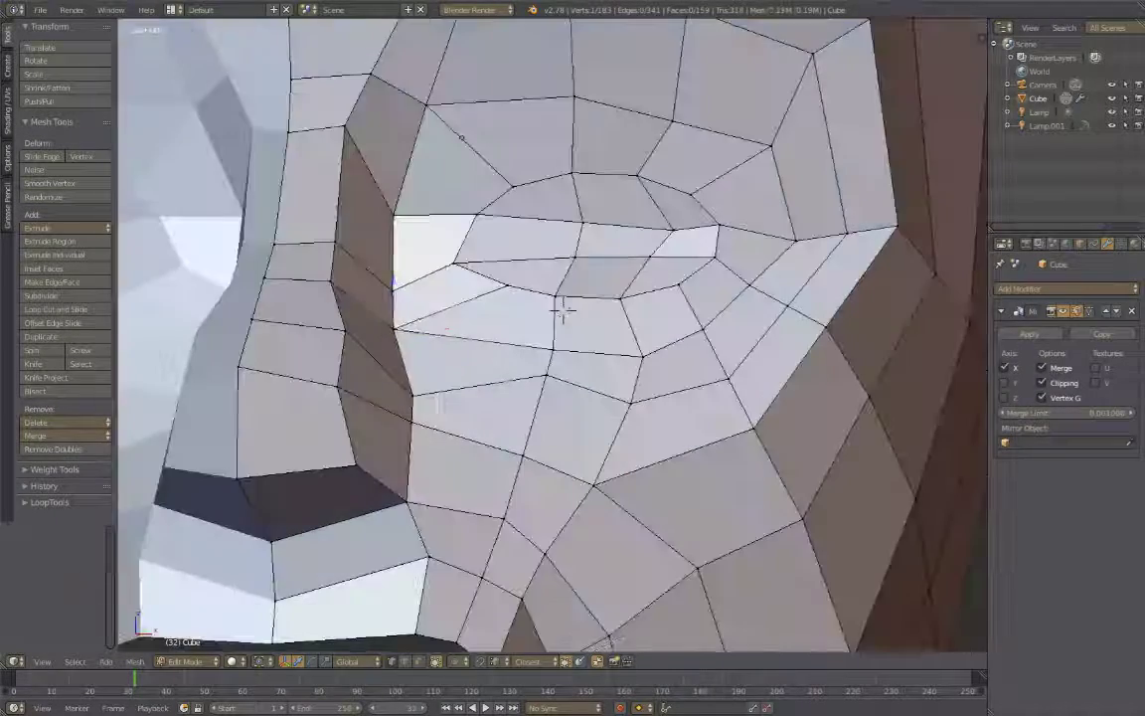
Delete the inner eye faces to open the eye socket
scroll(562, 312, down, 5)
key(KP_3)
scroll(545, 360, up, 5)
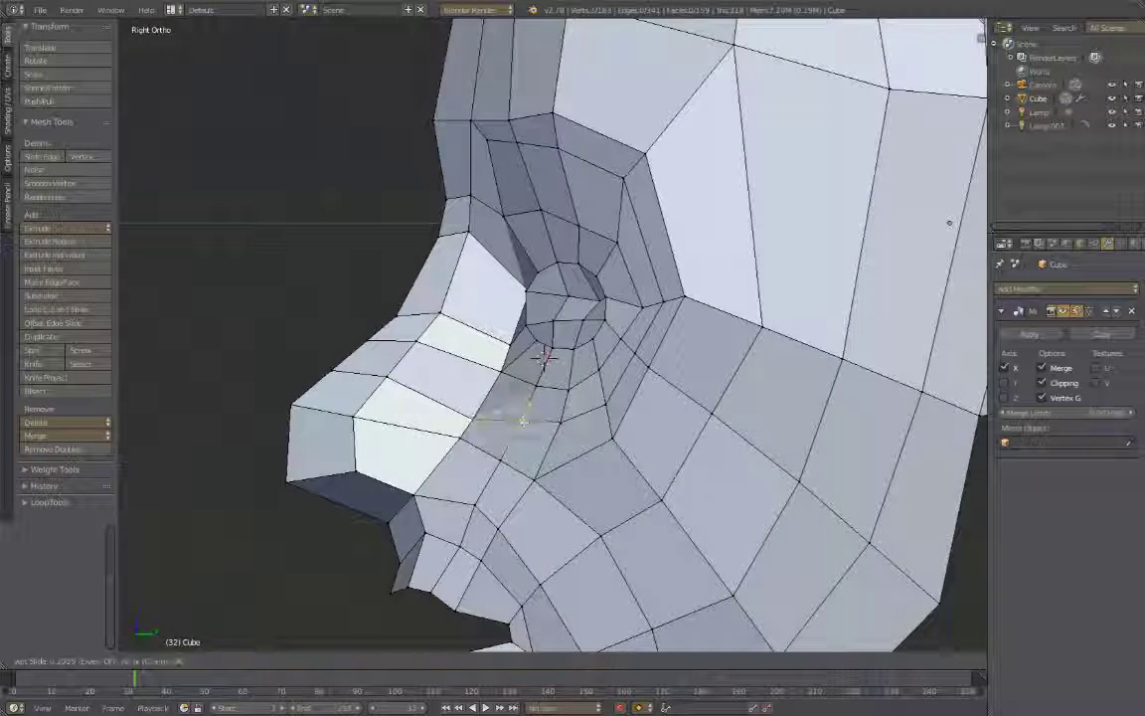
key(KP_1)
scroll(457, 376, up, 3)
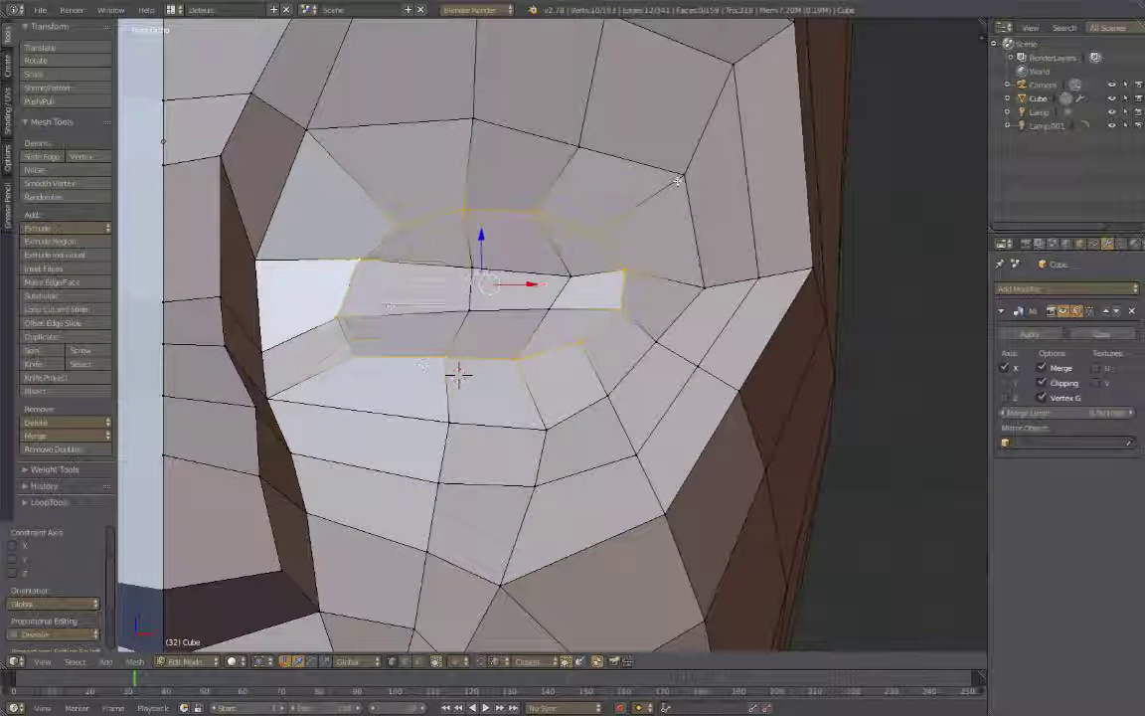
key(x)
click(518, 264)
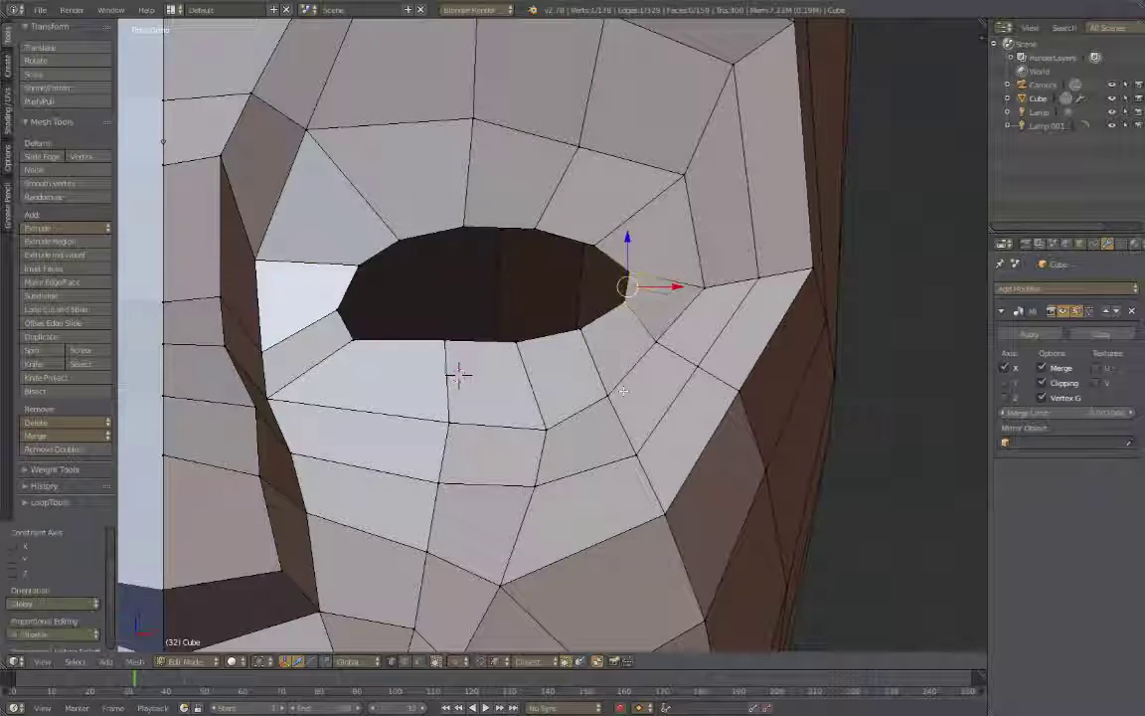
scroll(407, 251, down, 5)
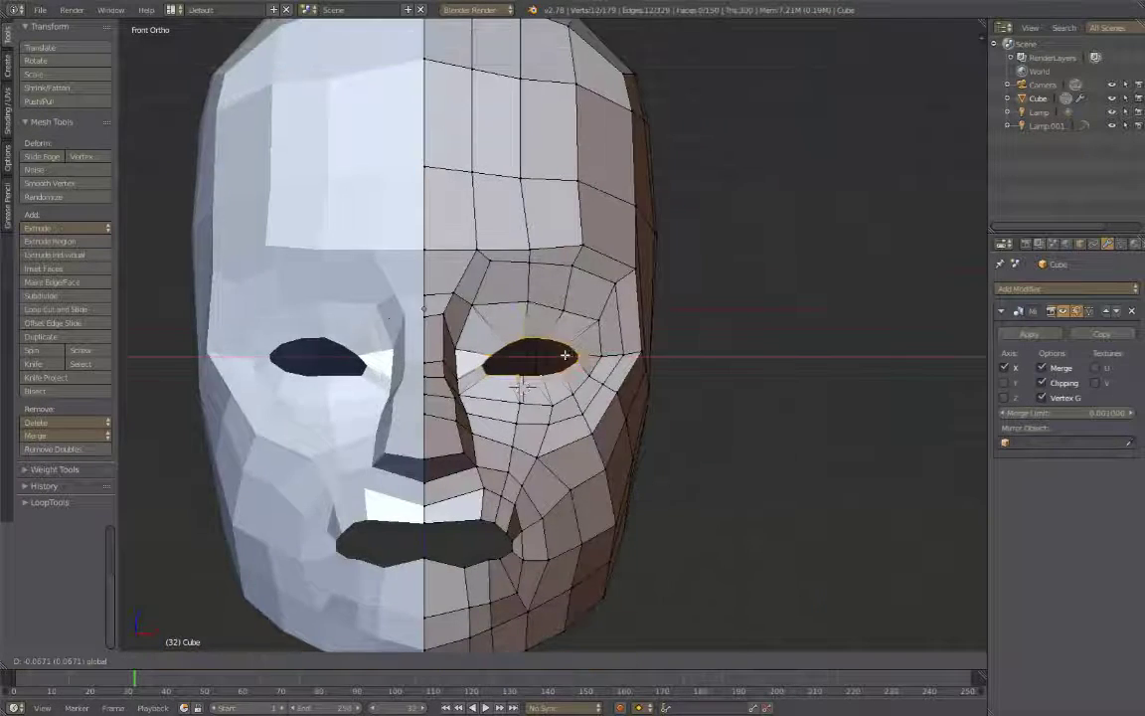
scroll(517, 338, up, 5)
middle_drag(517, 338, 428, 365)
key(KP_3)
scroll(427, 365, down, 5)
Switch the head mesh into Sculpt Mode and orbit to a front view
key(Tab)
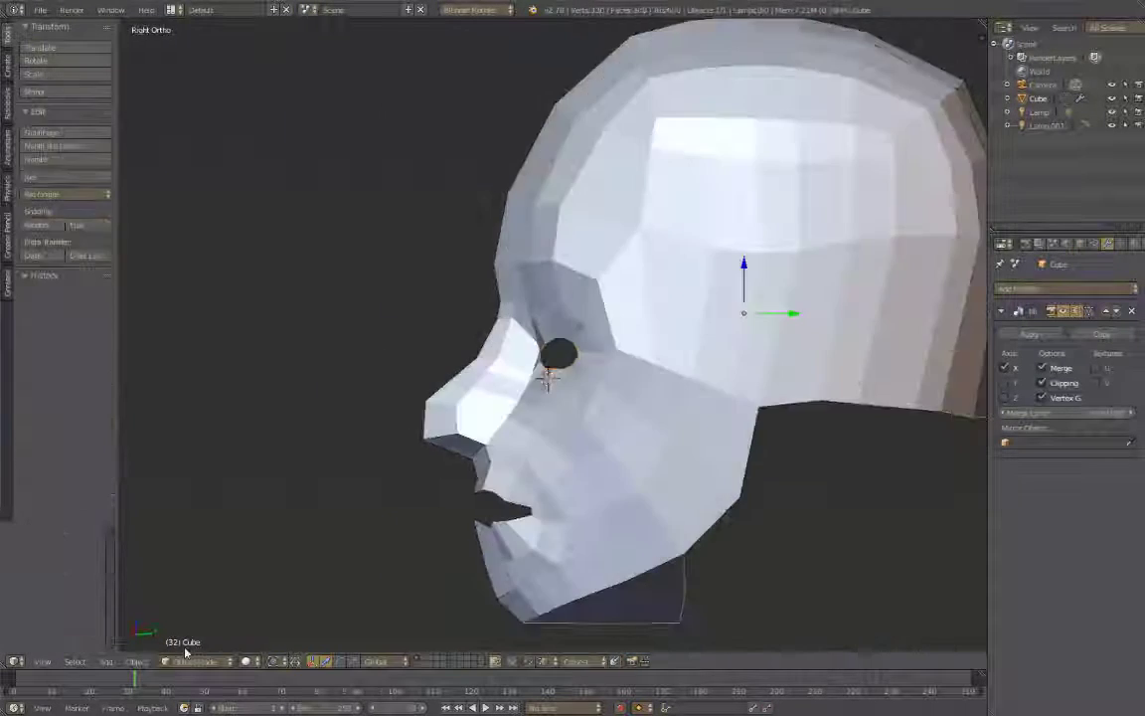
click(184, 661)
click(179, 560)
mouse_move(645, 378)
middle_down()
mouse_move(682, 435)
mouse_move(659, 460)
middle_up()
Select the Clay brush and inspect the face from several angles
key(c)
scroll(597, 427, down, 2)
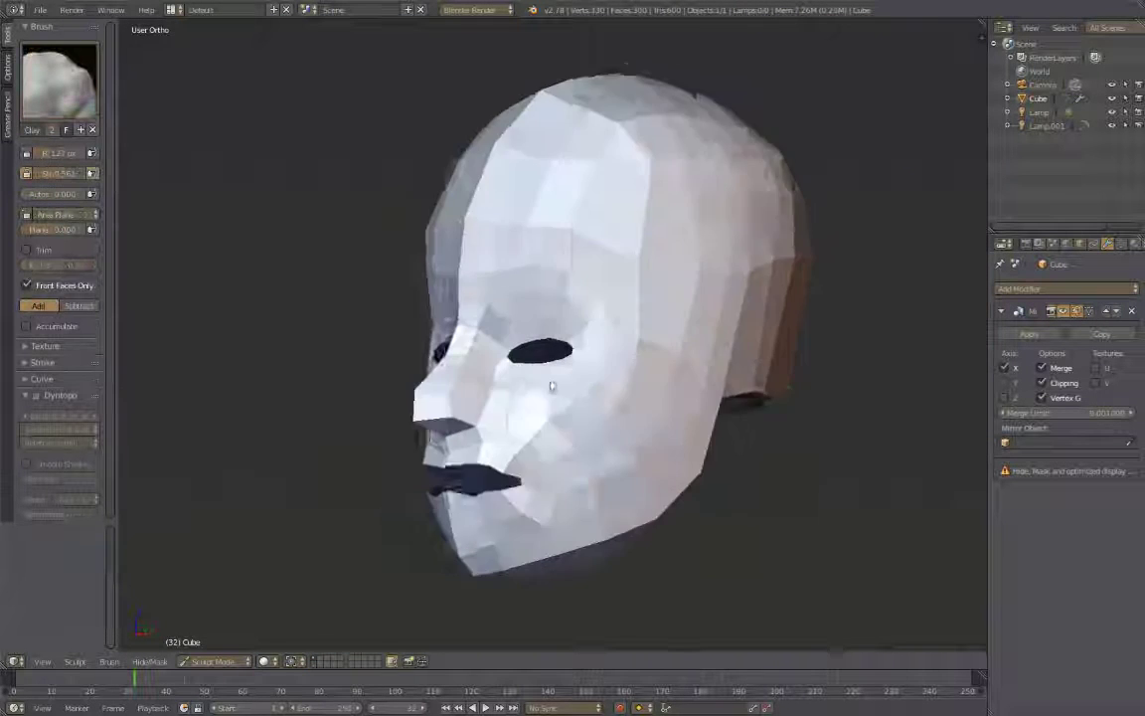
scroll(479, 499, up, 5)
mouse_move(564, 559)
shift+middle_down()
mouse_move(578, 330)
mouse_move(614, 378)
mouse_move(557, 408)
shift+middle_up()
scroll(524, 421, up, 3)
scroll(524, 422, down, 3)
mouse_move(605, 340)
middle_down()
mouse_move(706, 404)
mouse_move(493, 402)
mouse_move(574, 282)
mouse_move(557, 258)
mouse_move(626, 122)
mouse_move(600, 229)
mouse_move(679, 255)
middle_up()
scroll(574, 283, down, 2)
scroll(572, 245, up, 2)
scroll(601, 229, down, 2)
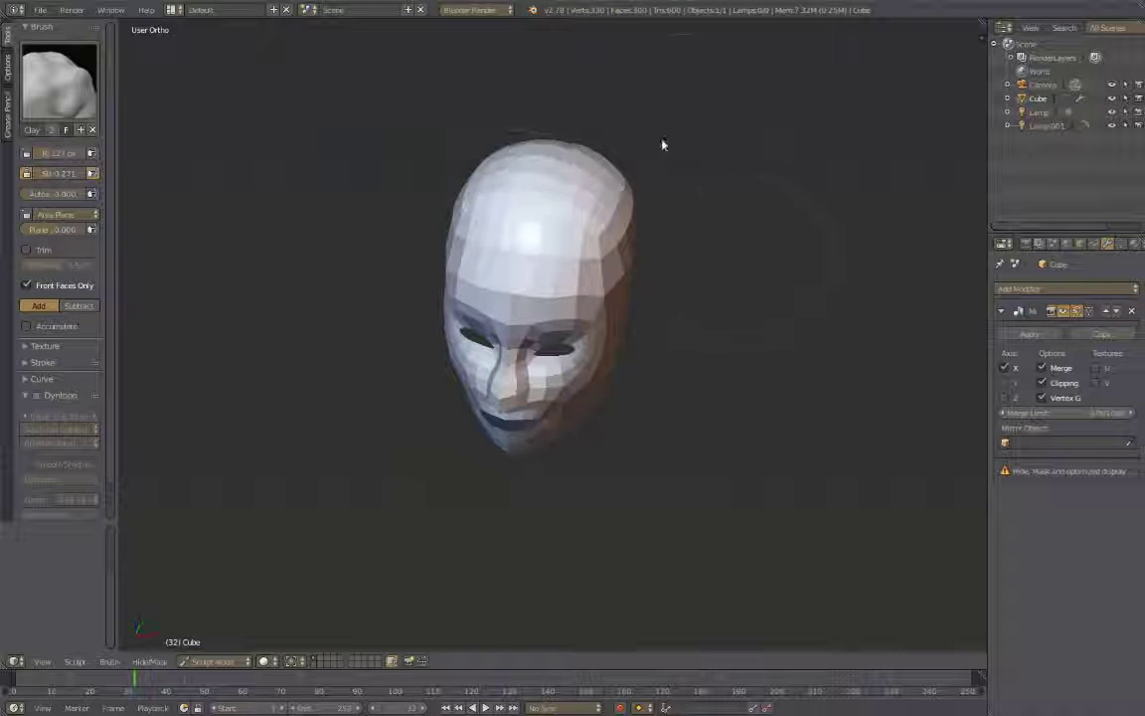
Activate the Snake Hook brush and view the head in right side profile
mouse_move(663, 145)
middle_down()
mouse_move(716, 249)
mouse_move(785, 304)
middle_up()
scroll(785, 304, up, 3)
key(k)
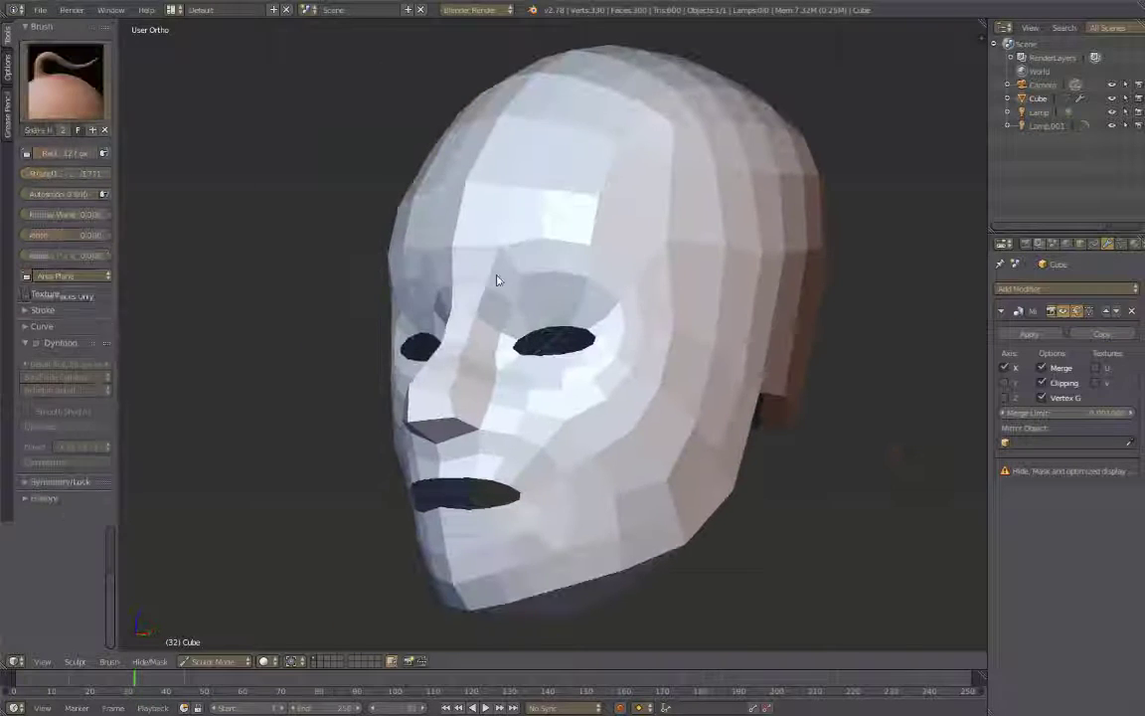
scroll(497, 280, up, 2)
key(KP_3)
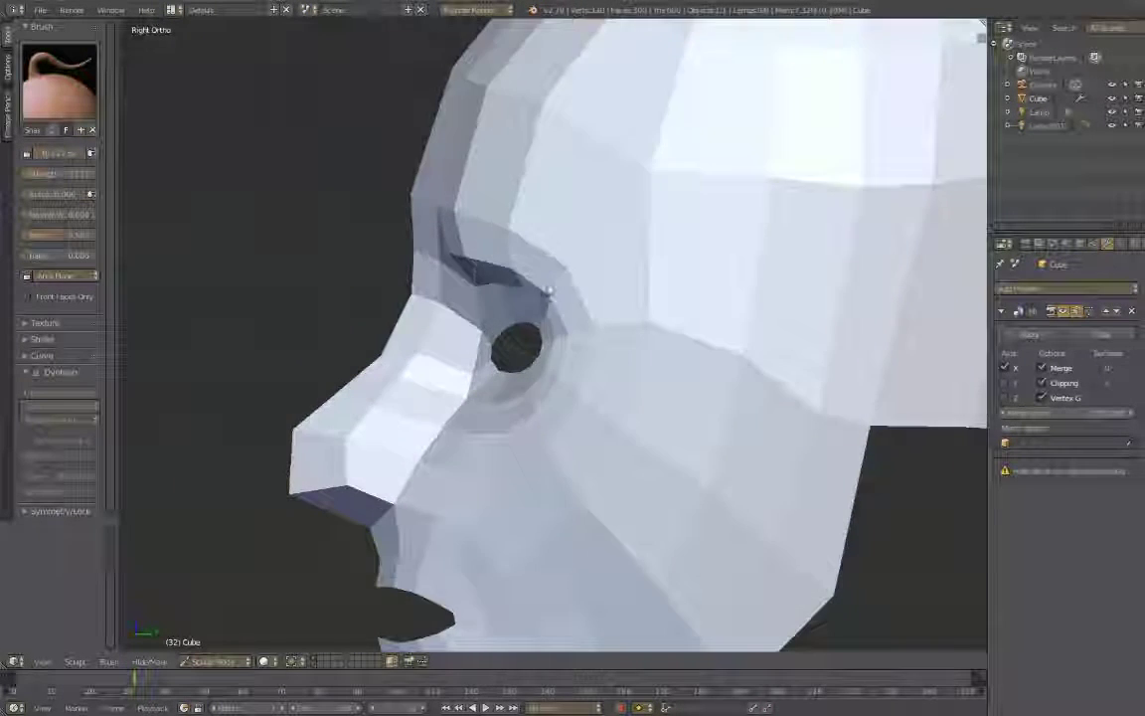
middle_drag(578, 272, 557, 358)
key(Tab)
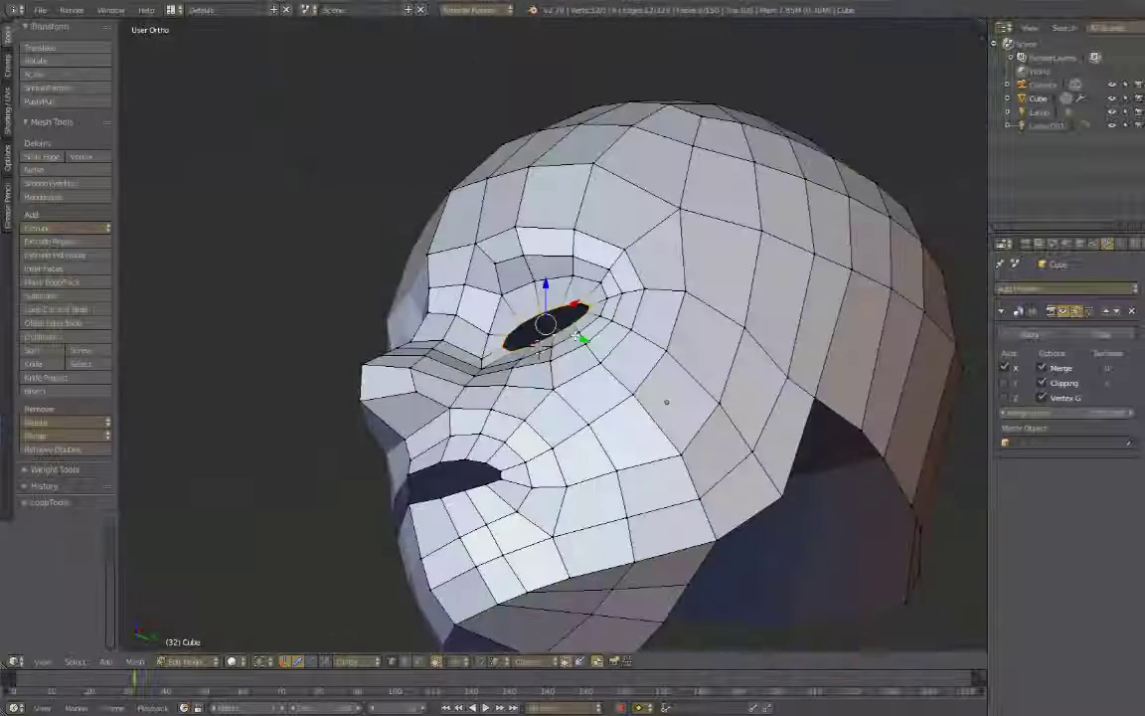
mouse_move(667, 401)
middle_down()
mouse_move(733, 289)
mouse_move(824, 223)
mouse_move(843, 288)
mouse_move(747, 539)
mouse_move(754, 439)
middle_up()
scroll(733, 289, up, 3)
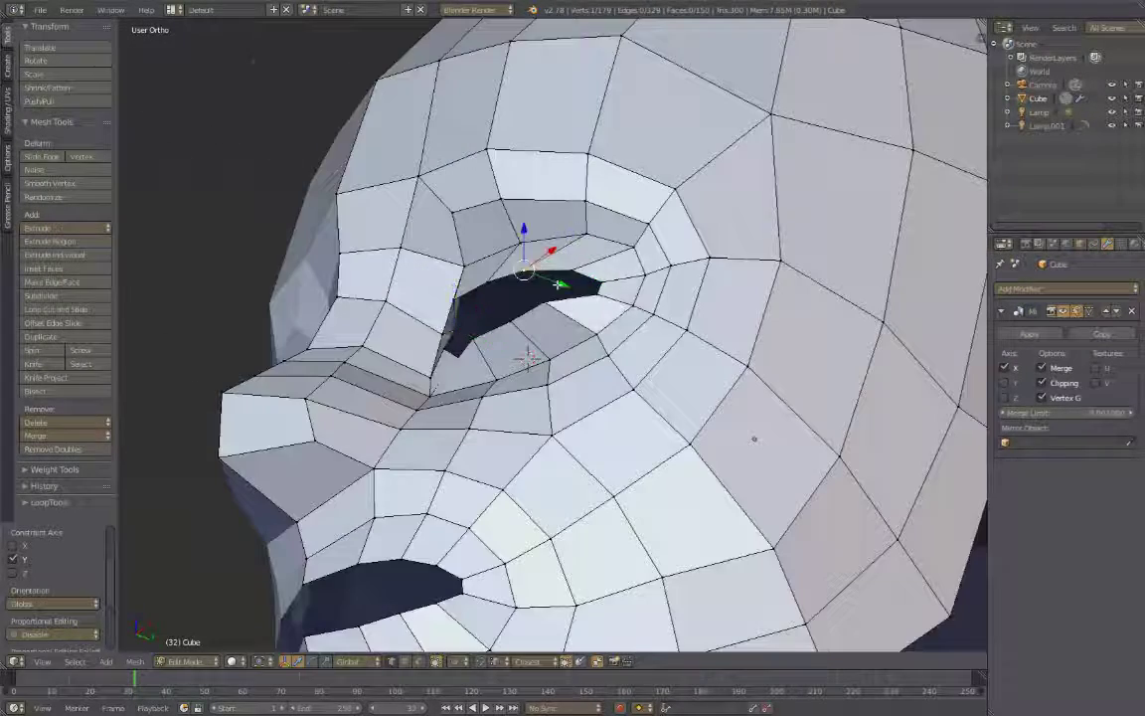
key(KP_1)
key(Tab)
scroll(613, 319, up, 3)
middle_drag(614, 320, 646, 328)
scroll(758, 422, up, 2)
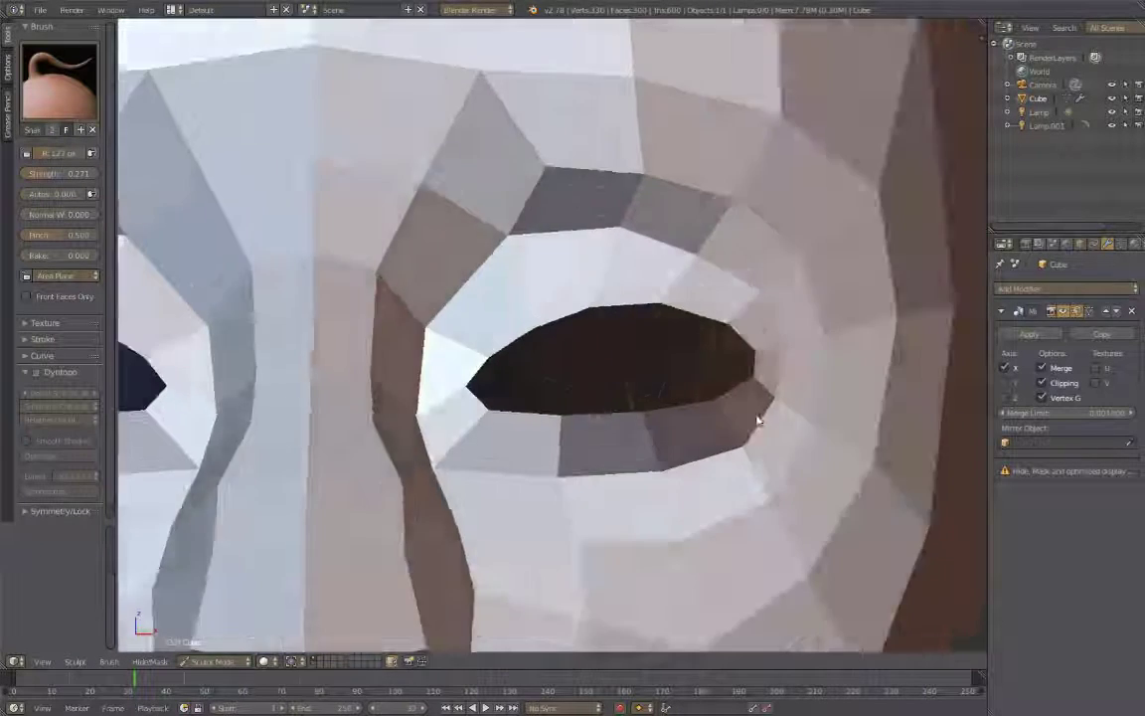
mouse_move(757, 422)
middle_down()
mouse_move(665, 429)
mouse_move(807, 380)
middle_up()
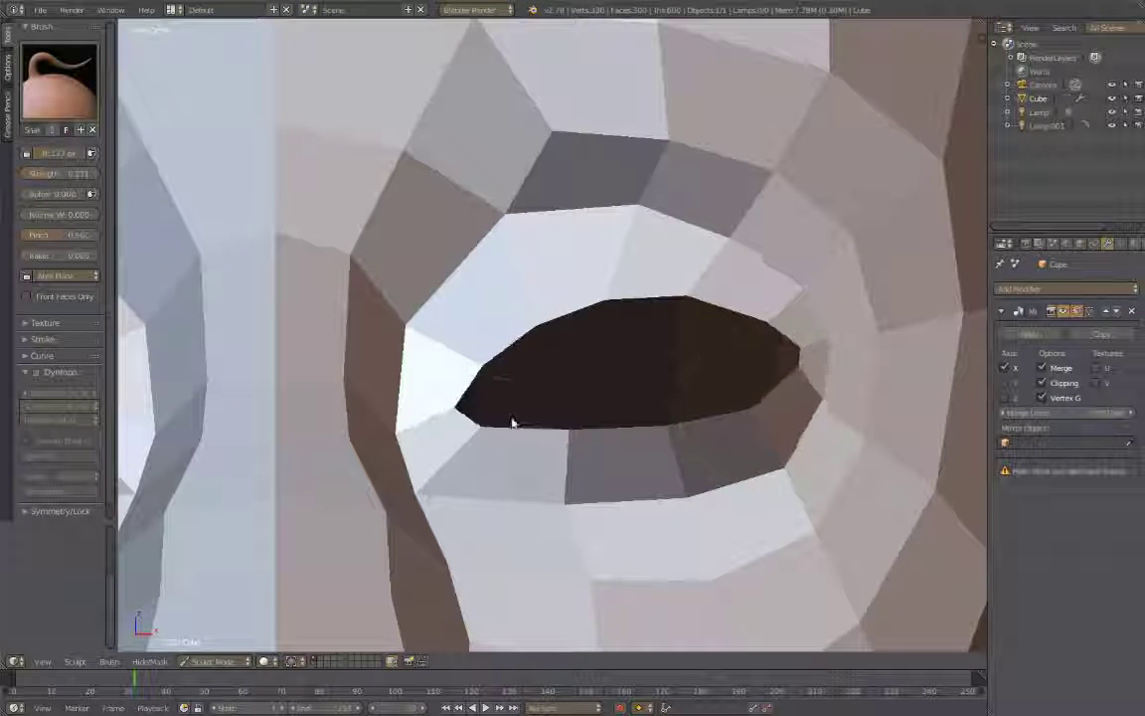
mouse_move(419, 463)
middle_down()
mouse_move(534, 197)
mouse_move(593, 277)
mouse_move(487, 460)
middle_up()
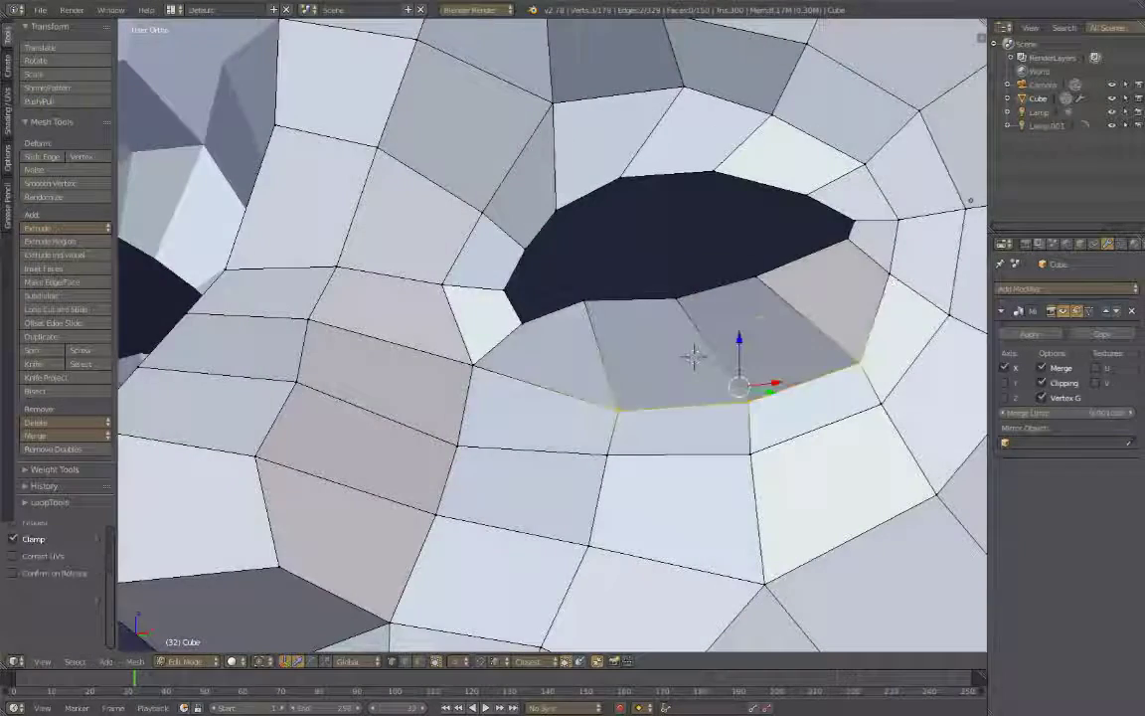
Clear the eyelid edge selection and view the face in Front Ortho
key(a)
key(KP_1)
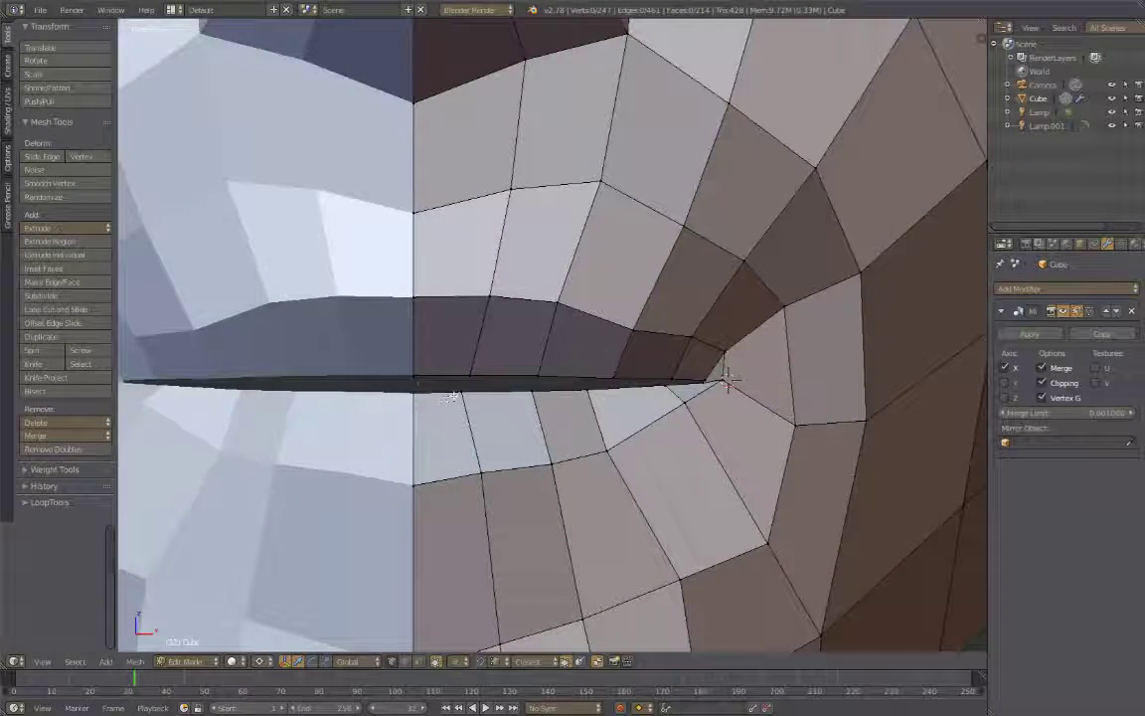
Reposition the lip vertices near the centre seam and at the upper lip corner
right_drag(450, 395, 470, 314)
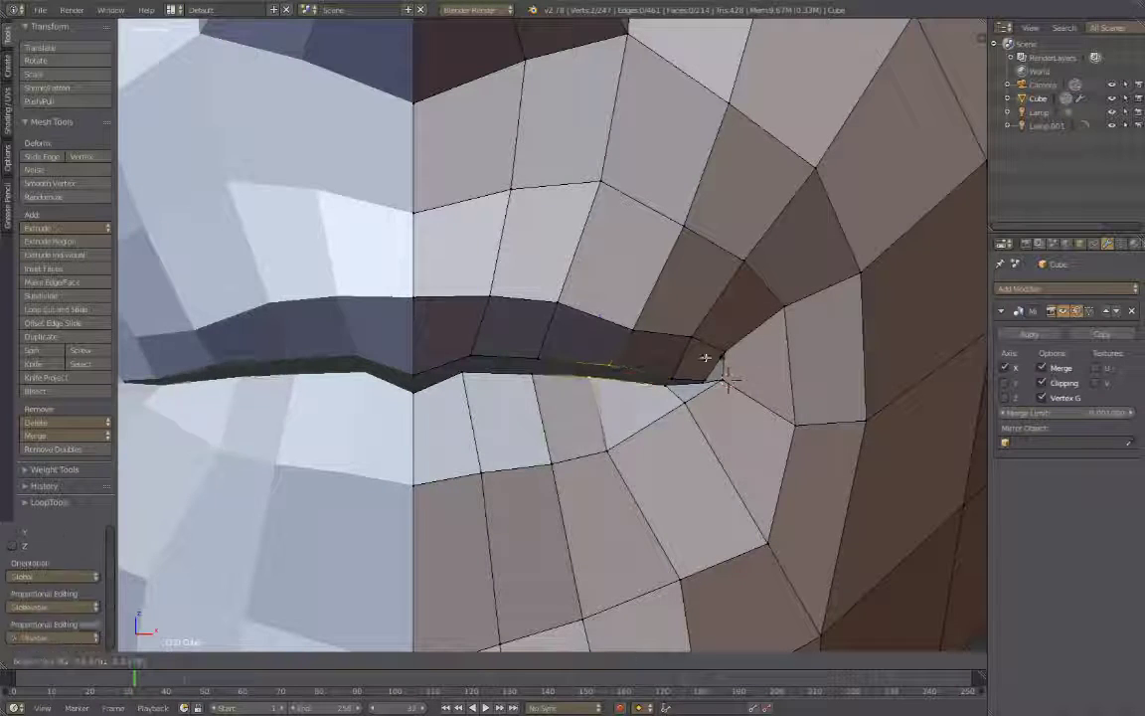
right_drag(724, 373, 669, 374)
right_drag(596, 319, 557, 296)
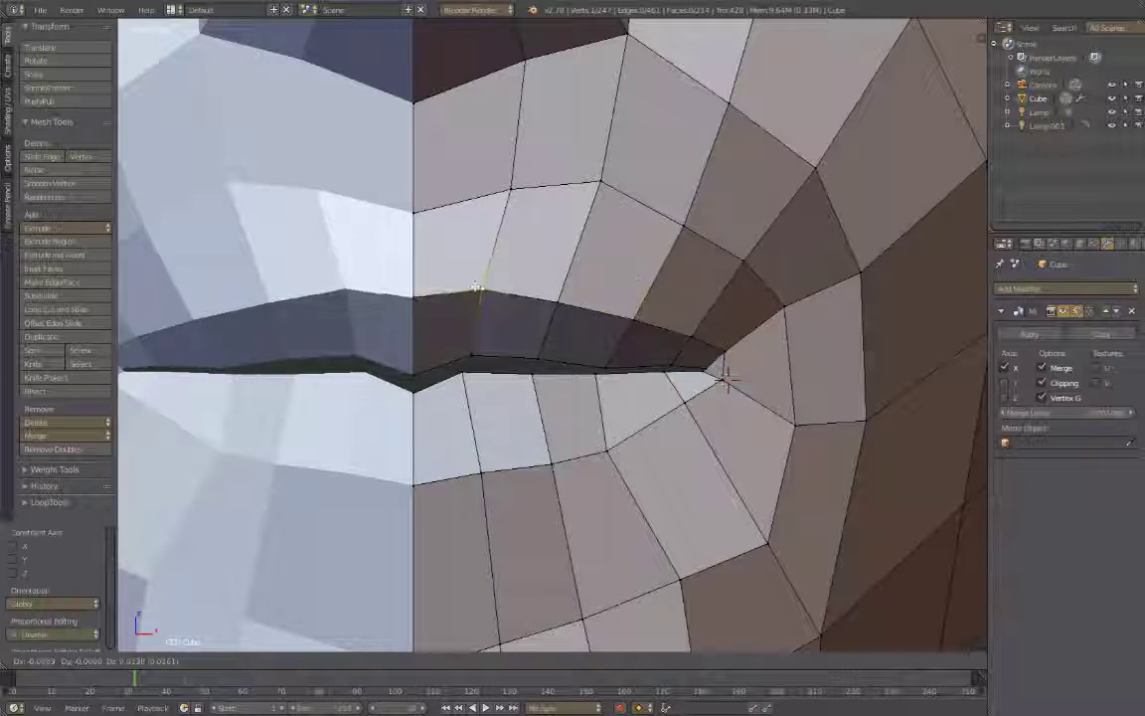
middle_drag(557, 296, 393, 329)
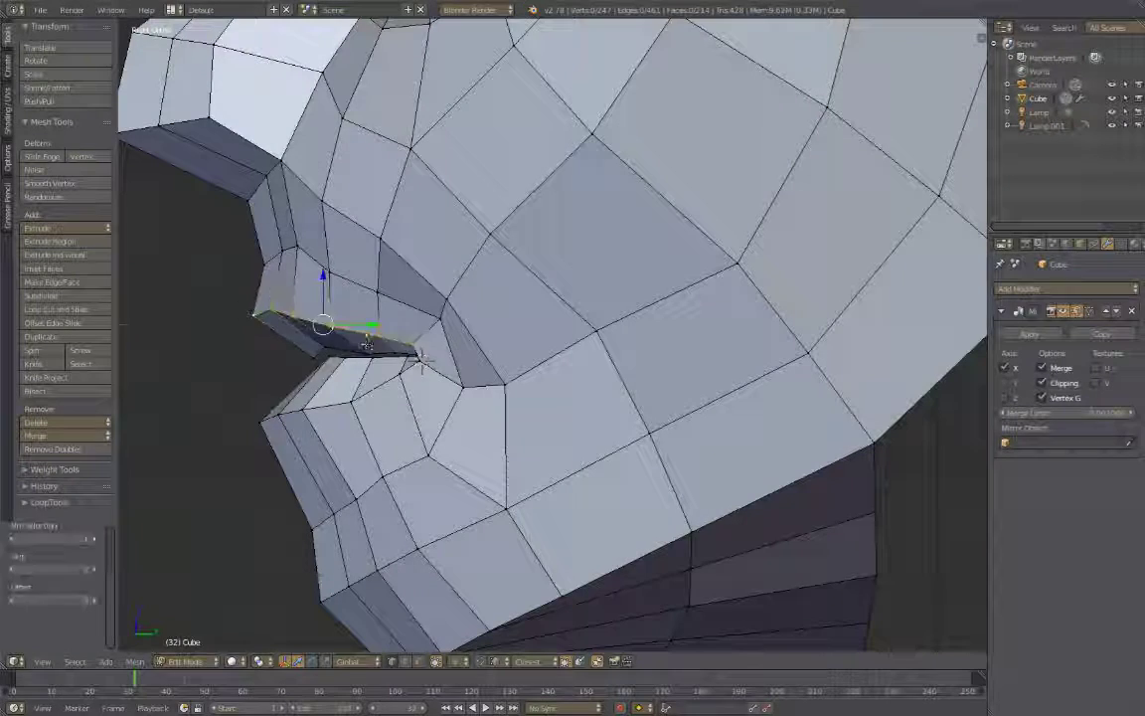
Move the upper lip vertex along Y for depth, then select the lower lip corner
key(g)
key(y)
click(263, 182)
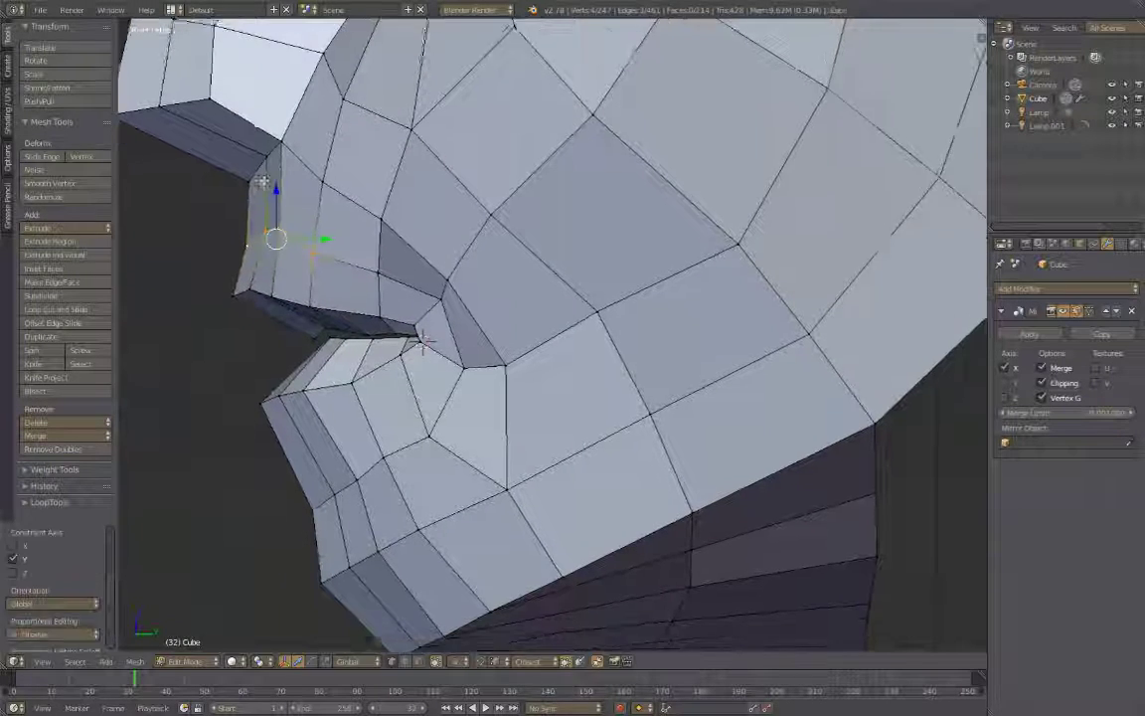
right_click(310, 378)
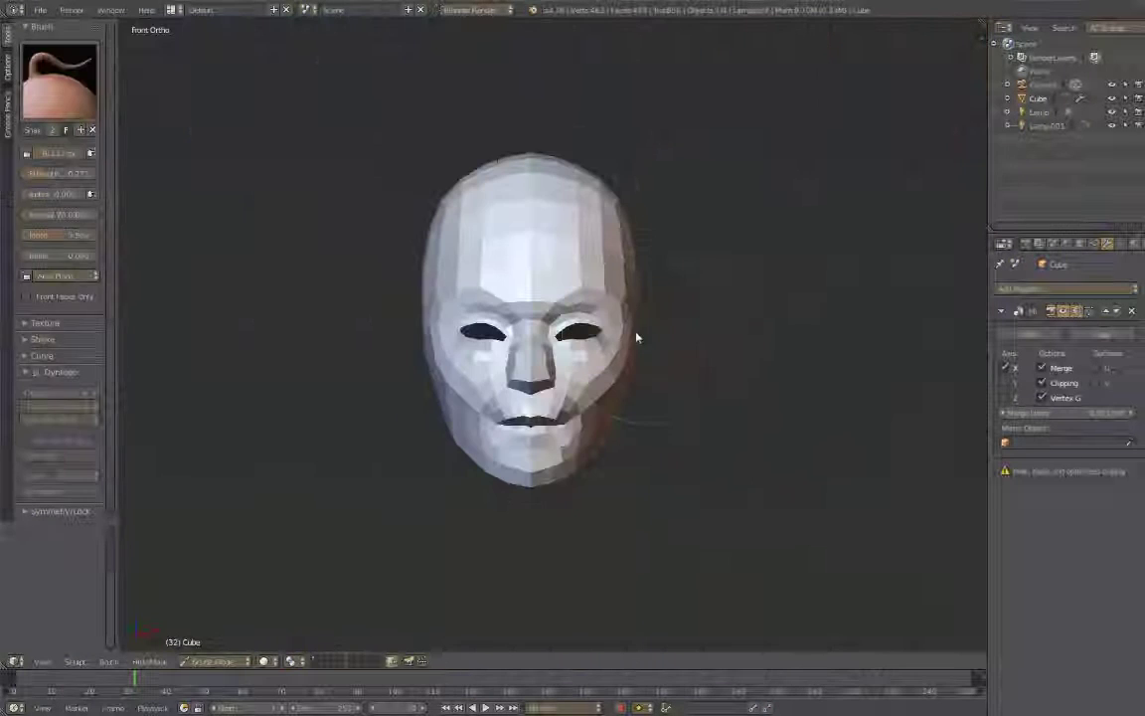
Orbit the head from side profile to underneath the open neck and three-quarter front
key(KP_3)
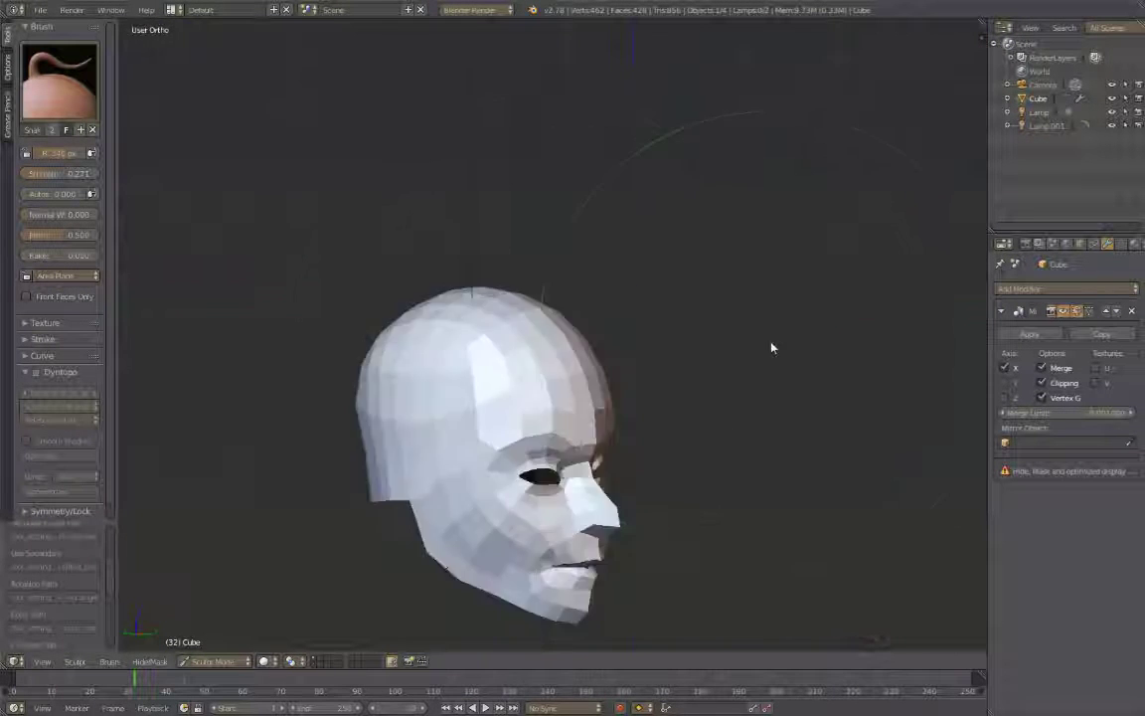
middle_drag(678, 266, 659, 376)
scroll(713, 421, up, 3)
key(KP_3)
scroll(647, 408, down, 4)
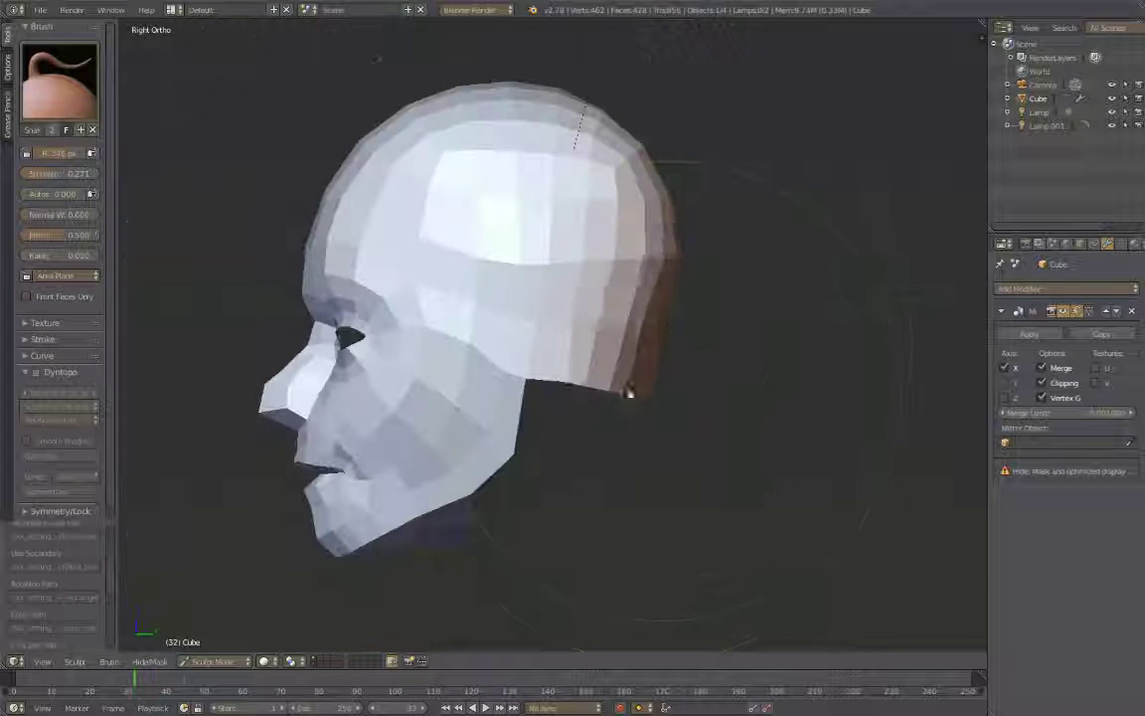
scroll(686, 308, up, 1)
mouse_move(600, 416)
middle_down()
mouse_move(520, 529)
mouse_move(443, 555)
middle_up()
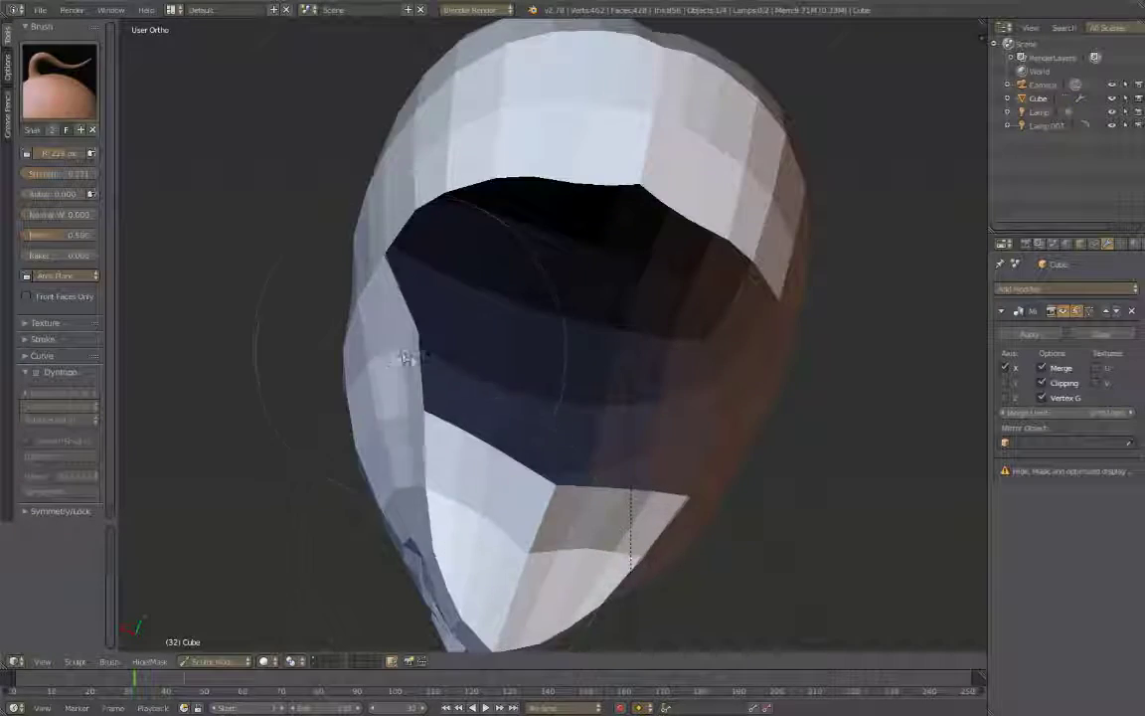
mouse_move(406, 358)
middle_down()
mouse_move(640, 481)
mouse_move(575, 524)
middle_up()
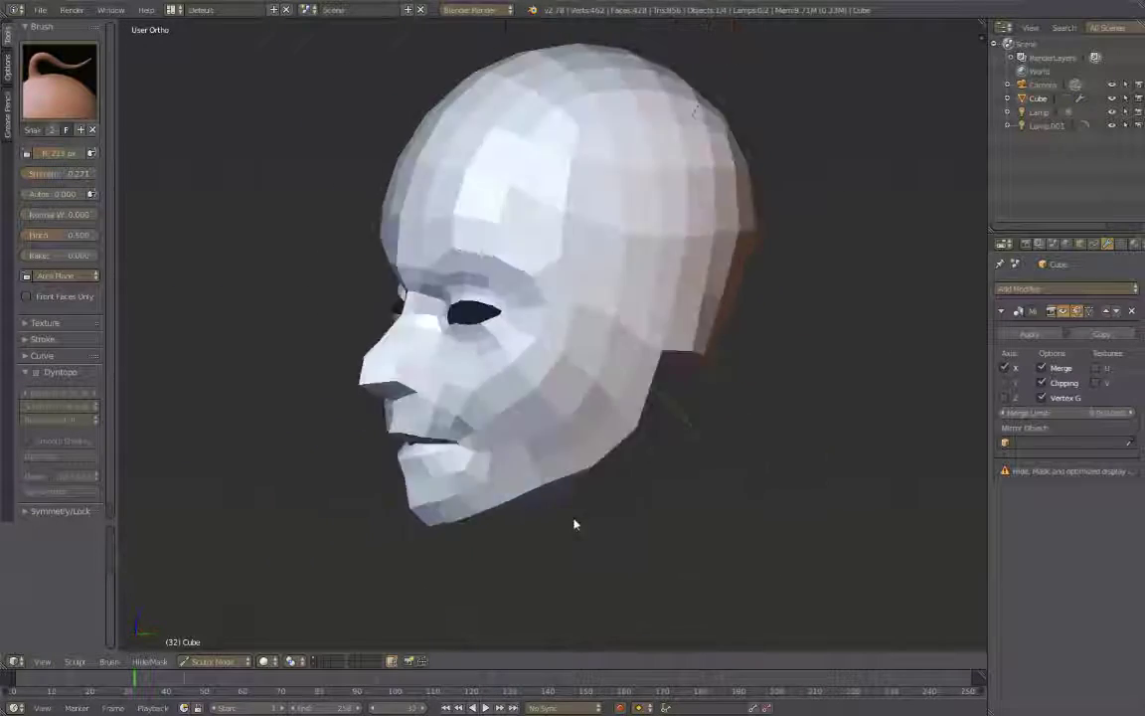
Return to Front Ortho in Edit Mode and select a vertex beside the nose
key(KP_1)
key(Tab)
scroll(574, 450, up, 5)
right_click(591, 444)
Slide the vertex beside the nose along its edge
key(shift+v)
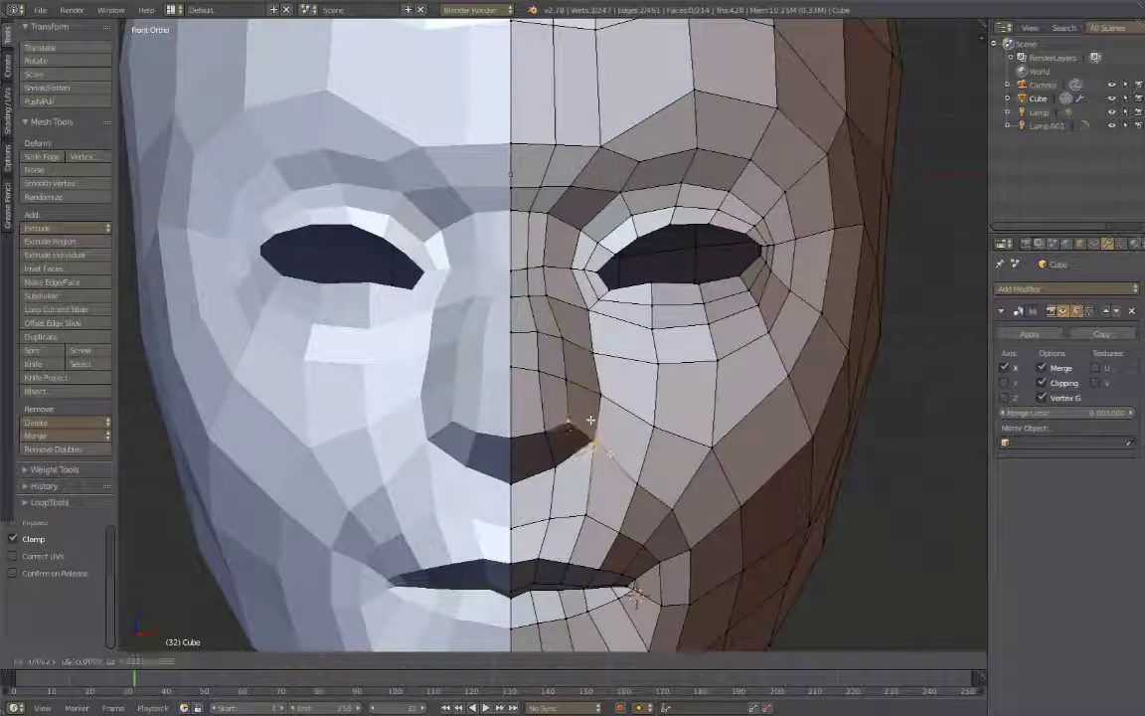
click(591, 420)
middle_drag(591, 420, 550, 588)
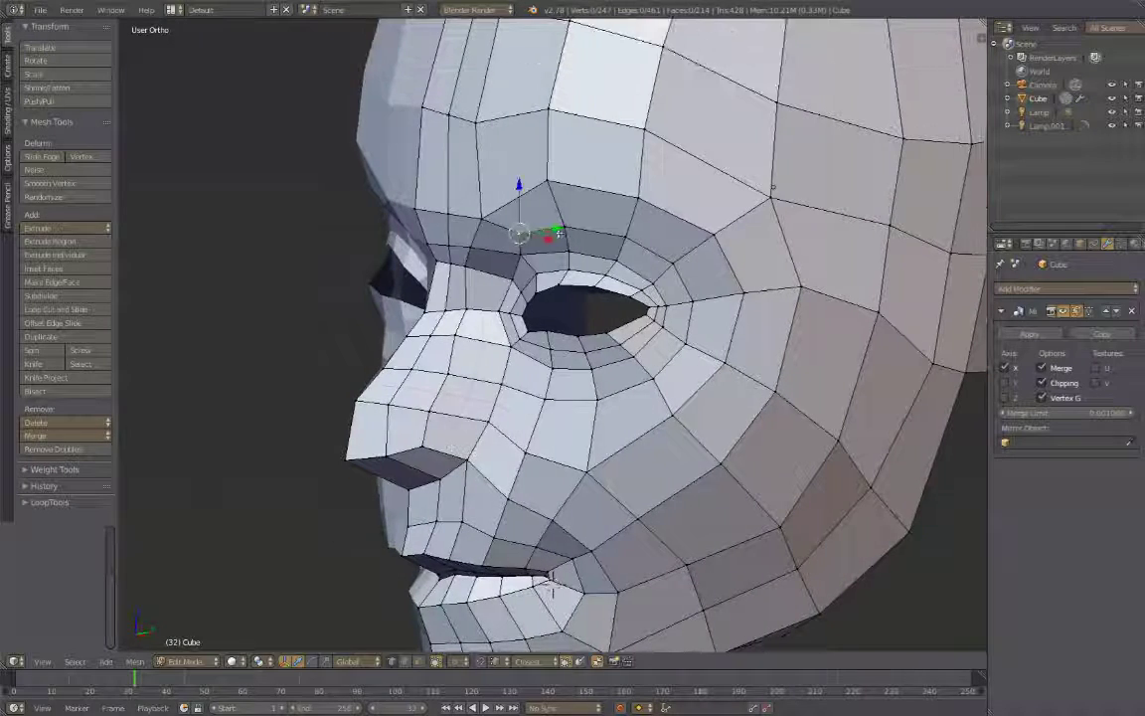
Select the stray brow vertices and merge them with W > Merge
right_click(499, 249)
scroll(499, 248, down, 3)
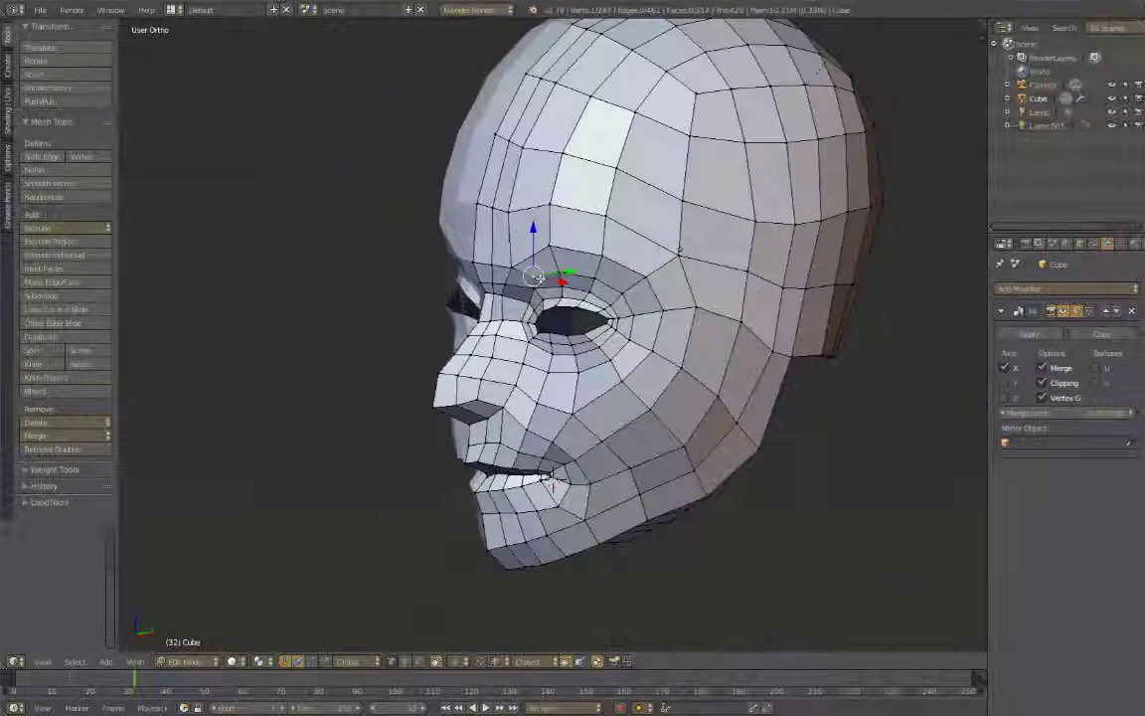
middle_drag(499, 248, 546, 212)
key(w)
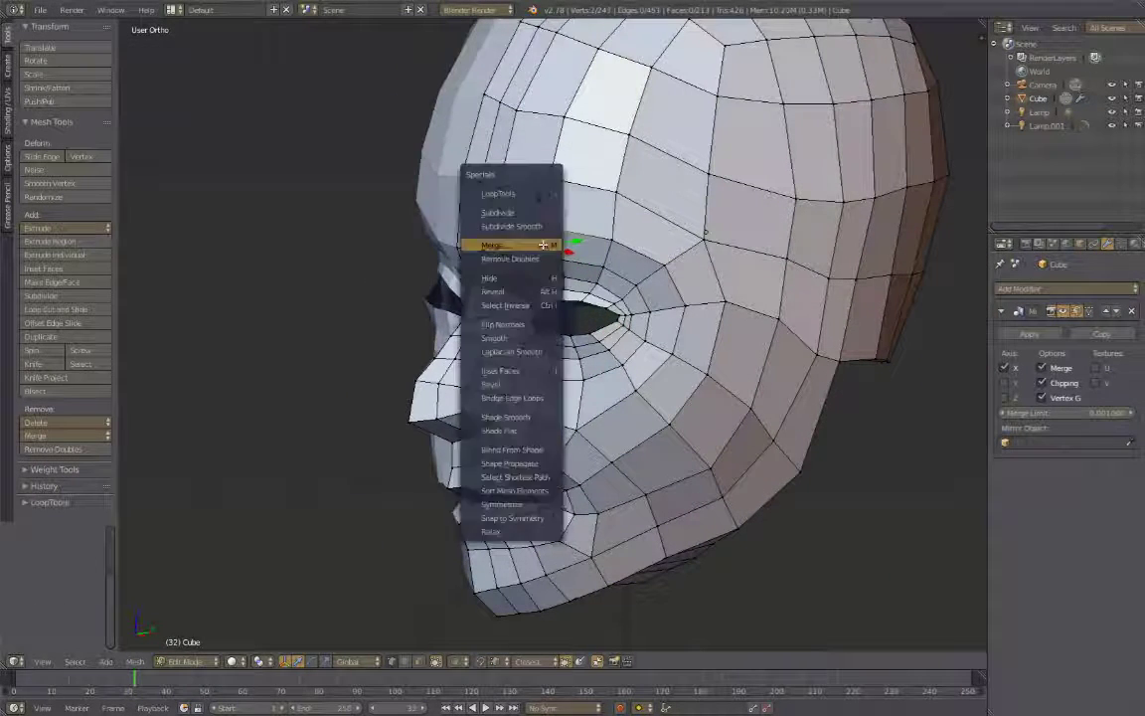
click(537, 244)
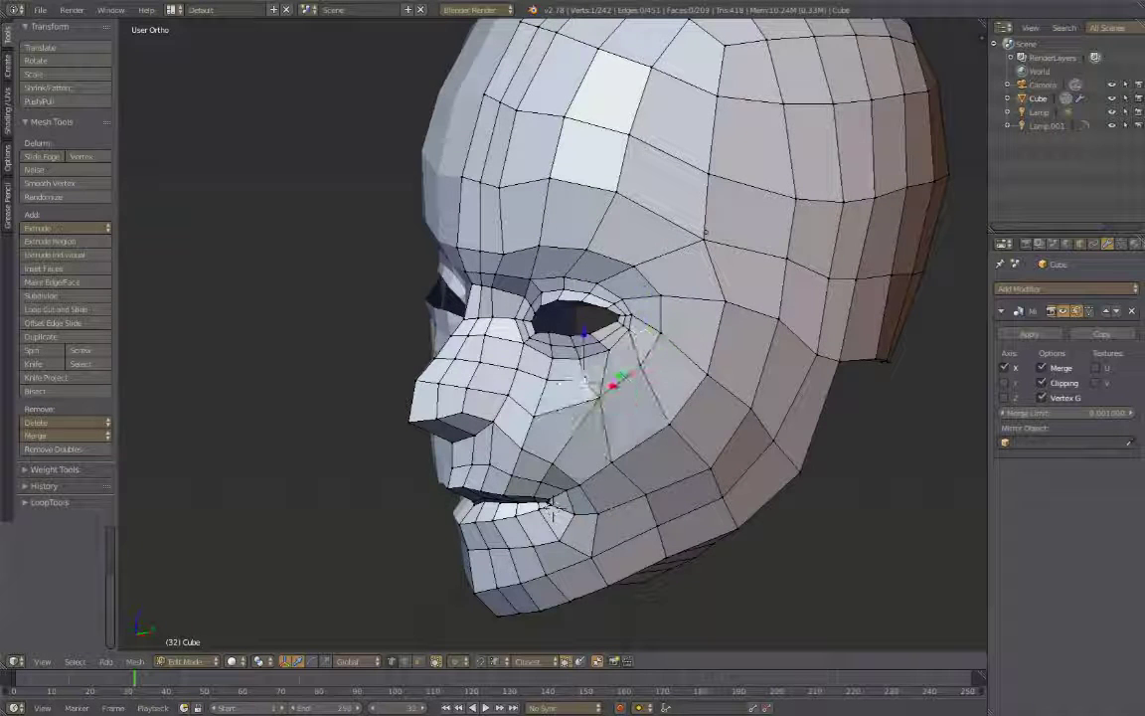
Move the new eye-area vertices into place and check the eye from the side
middle_drag(553, 510, 617, 508)
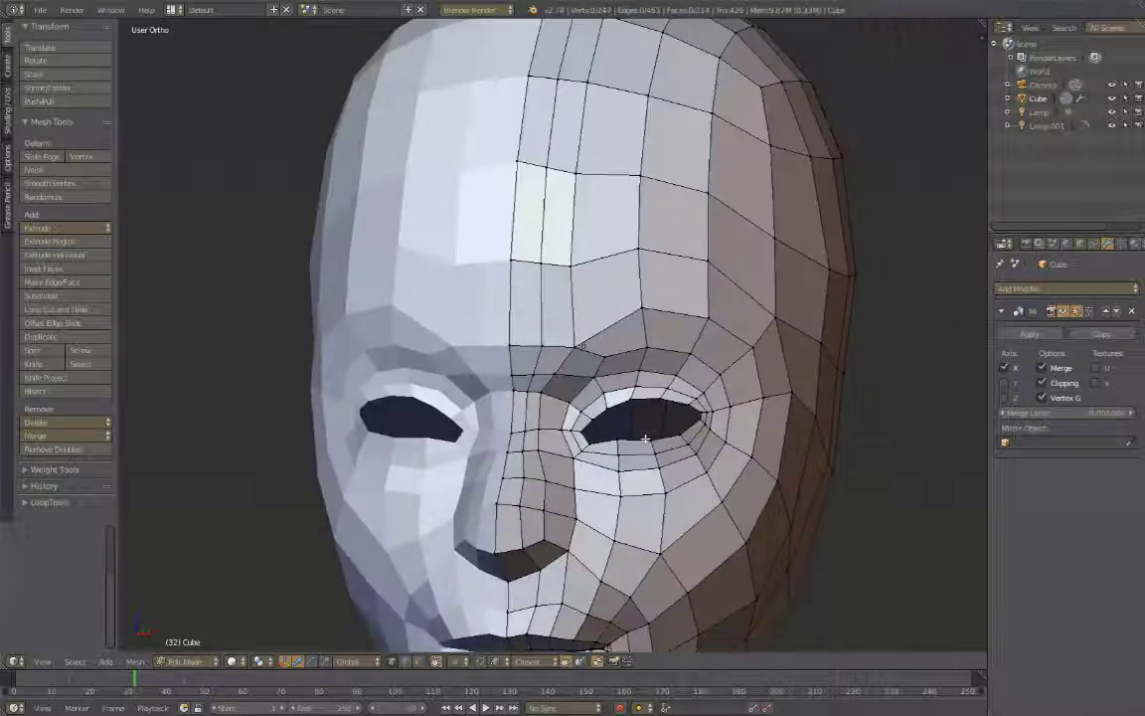
middle_drag(616, 509, 463, 369)
key(g)
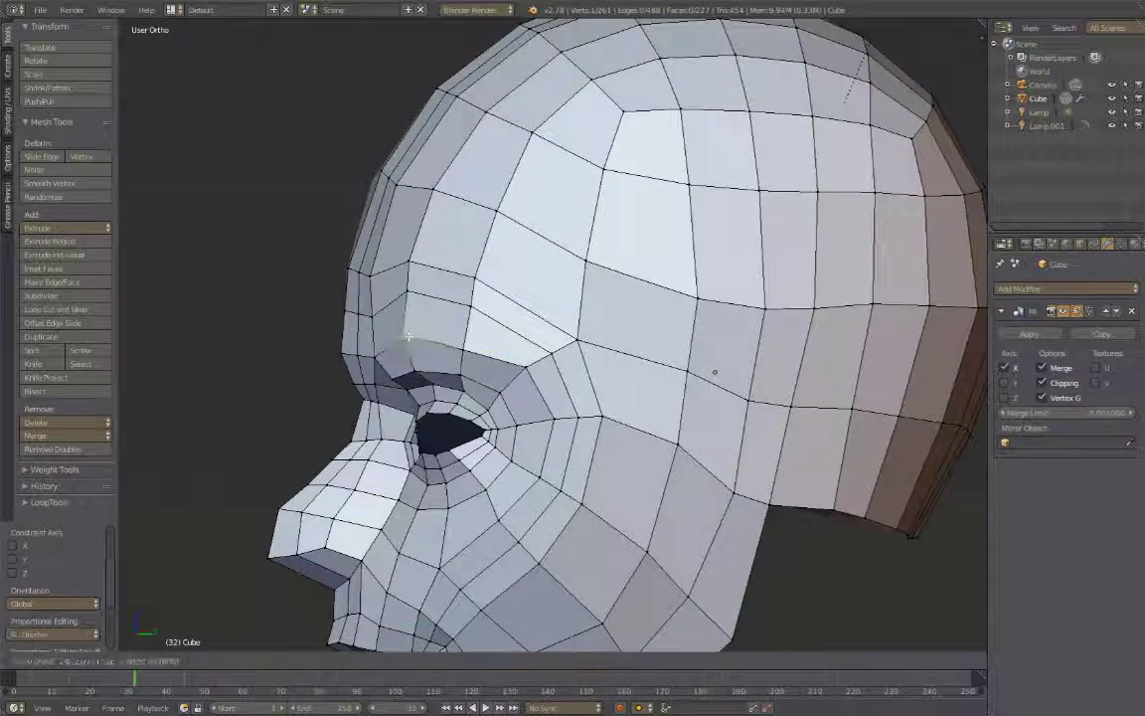
middle_drag(407, 338, 587, 378)
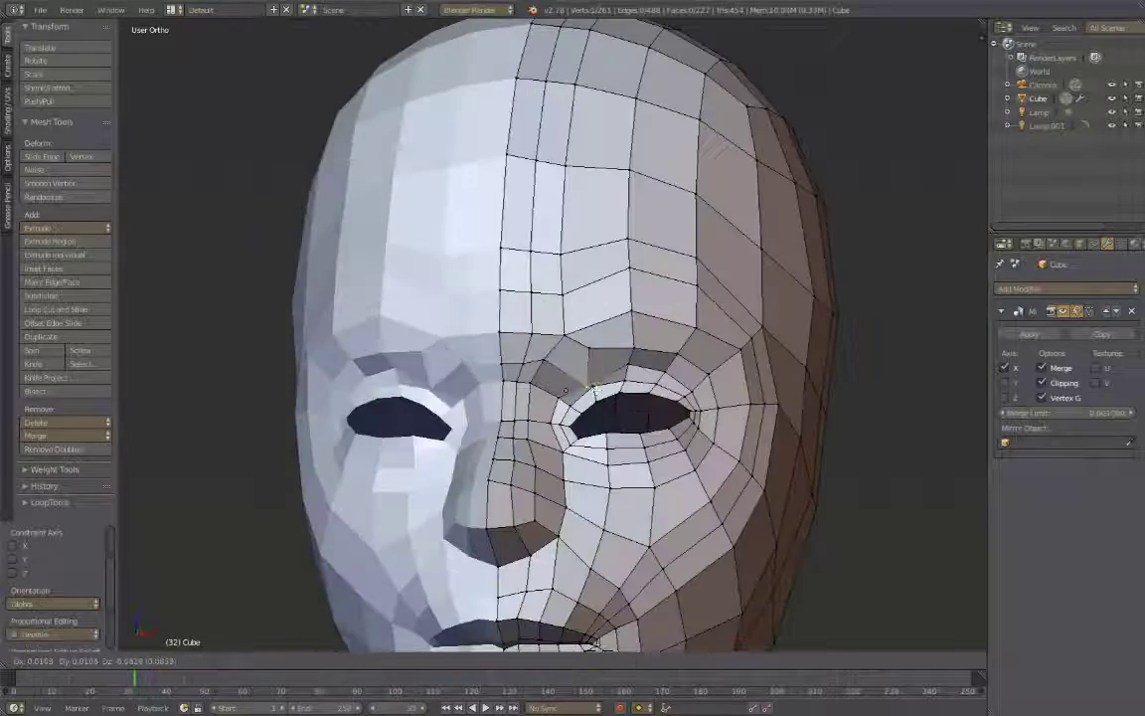
key(KP_3)
scroll(380, 459, down, 1)
scroll(380, 460, down, 1)
scroll(380, 459, up, 5)
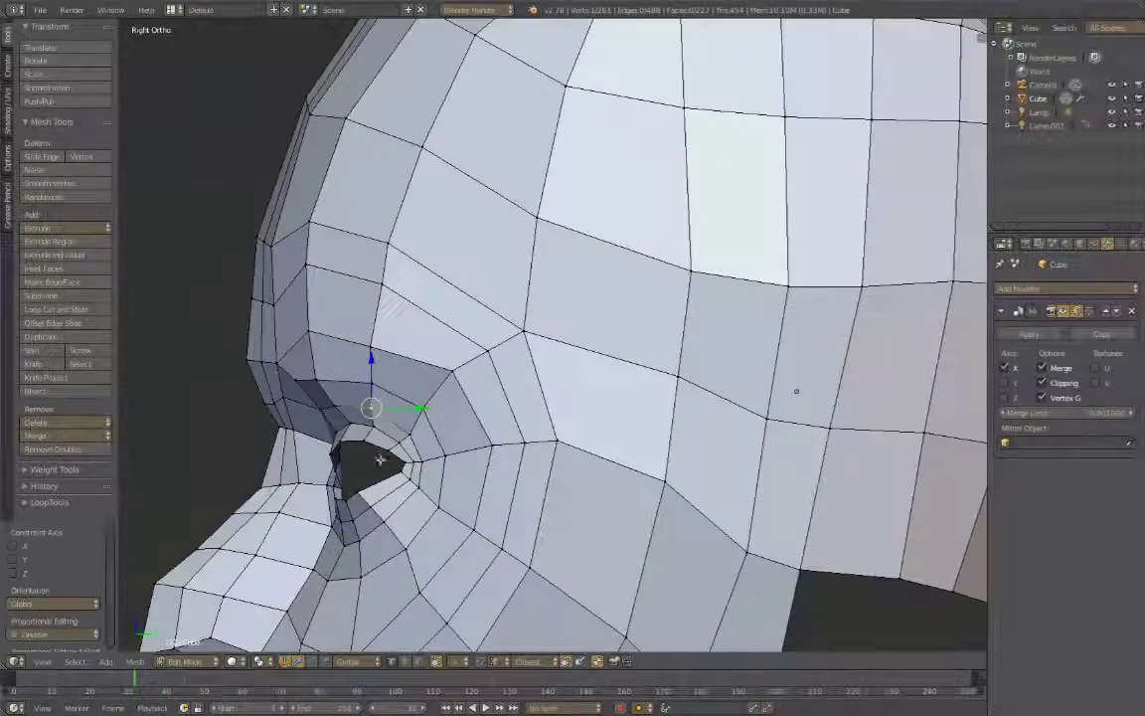
scroll(380, 459, down, 4)
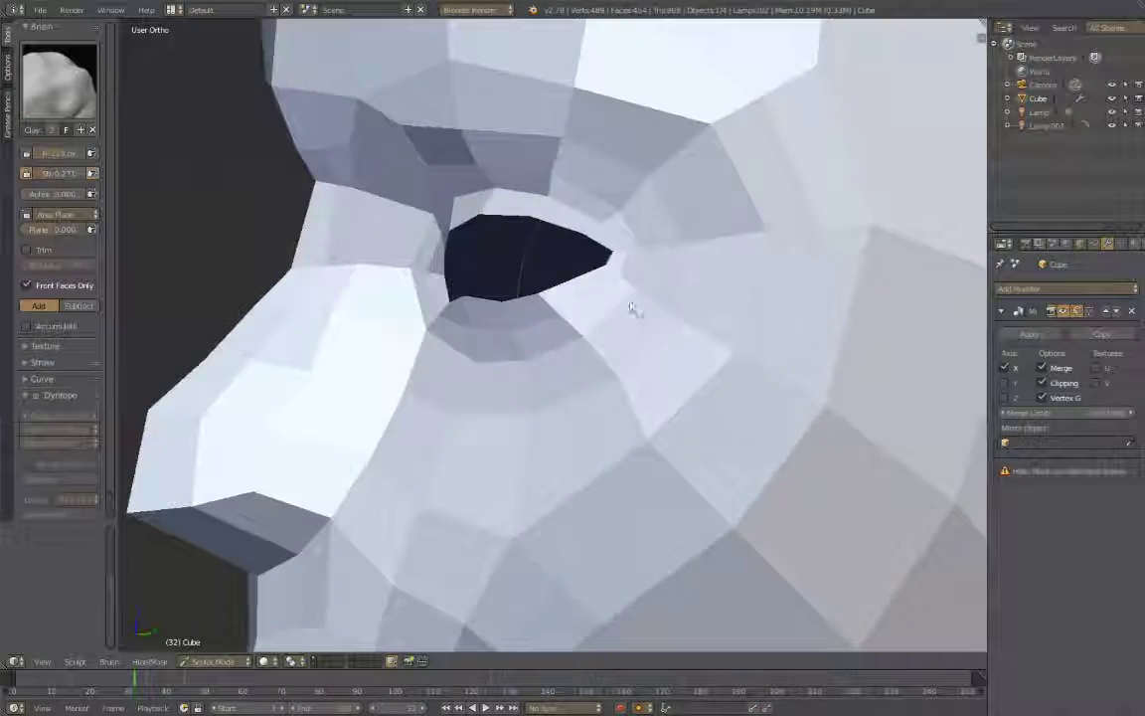
mouse_move(627, 307)
middle_down()
mouse_move(598, 322)
mouse_move(752, 249)
middle_up()
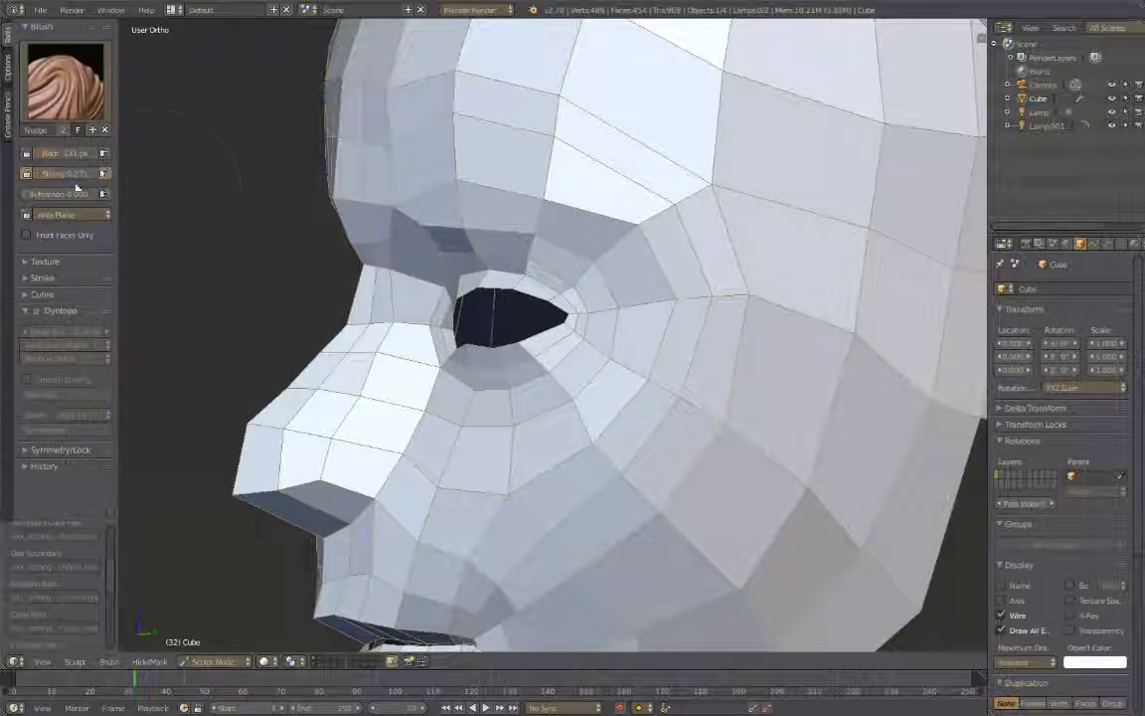
Orbit and zoom around the head, including underneath, to a three-quarter view
scroll(736, 273, down, 5)
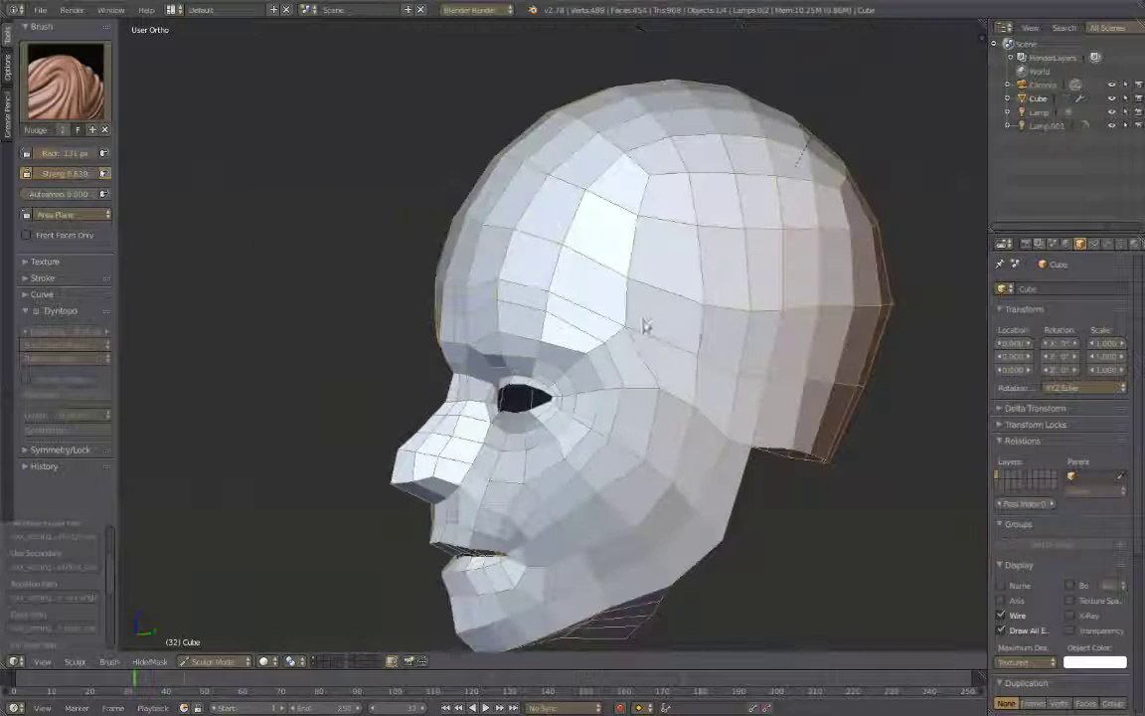
scroll(548, 311, up, 2)
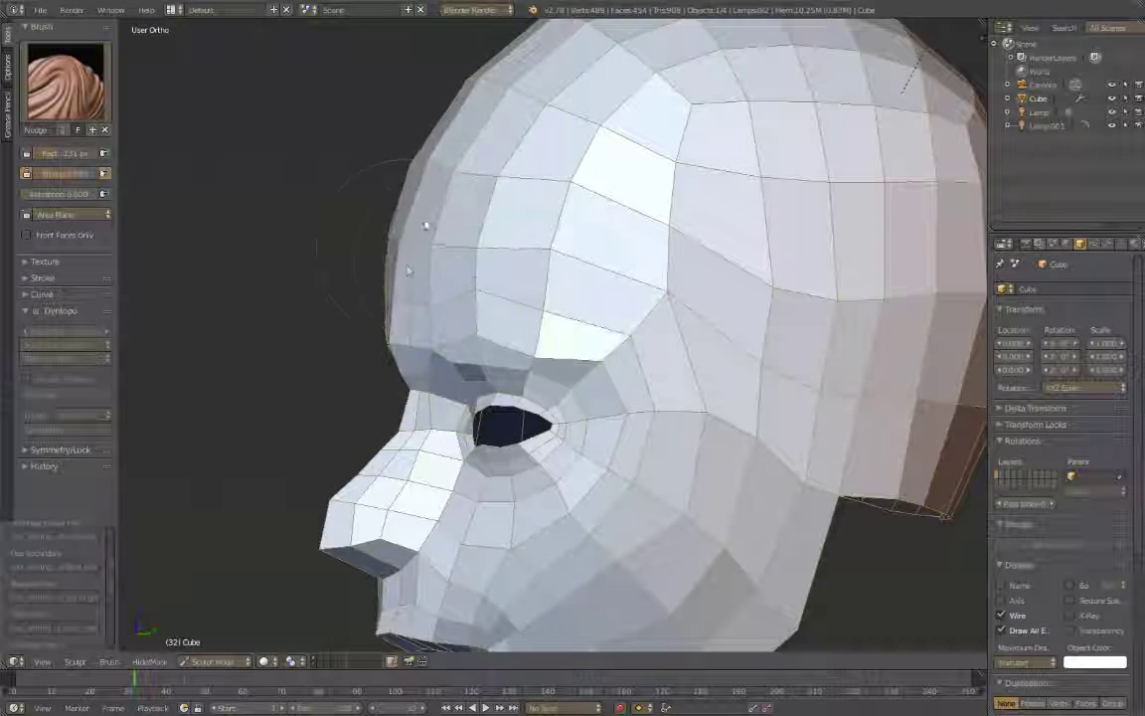
middle_drag(407, 269, 557, 358)
scroll(557, 358, down, 4)
scroll(585, 389, up, 6)
scroll(602, 435, down, 4)
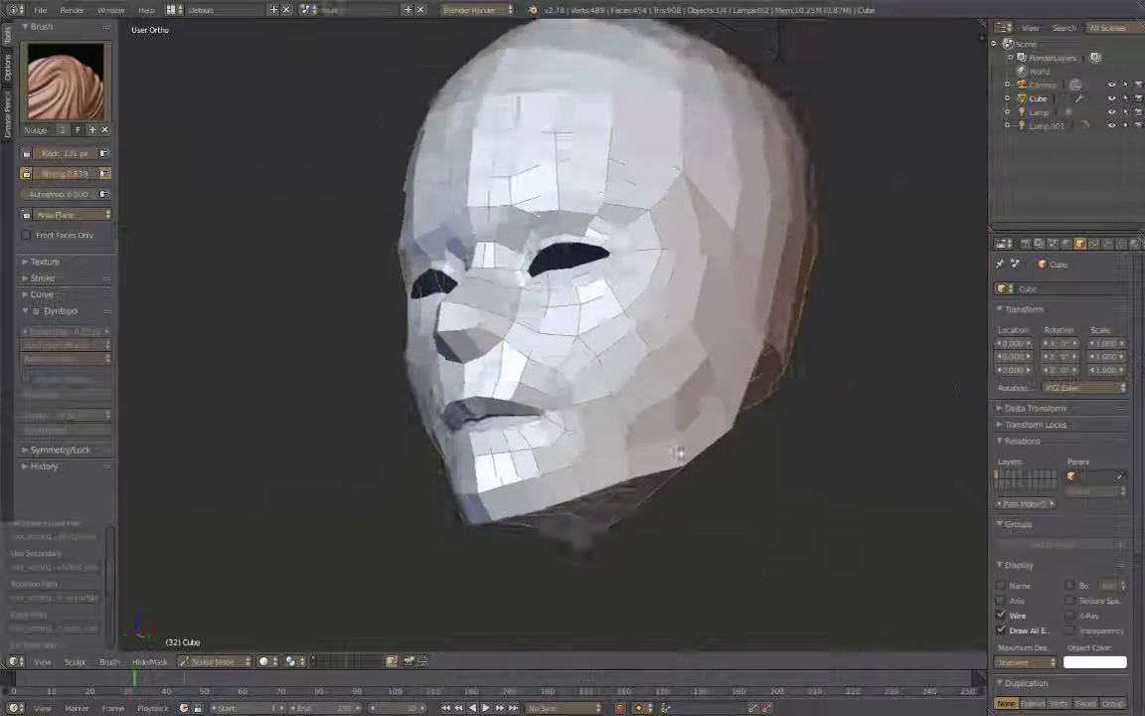
scroll(673, 436, up, 4)
scroll(759, 416, down, 4)
mouse_move(760, 417)
middle_down()
mouse_move(537, 555)
mouse_move(554, 296)
middle_up()
mouse_move(563, 190)
middle_down()
mouse_move(596, 335)
mouse_move(560, 274)
middle_up()
scroll(551, 330, down, 2)
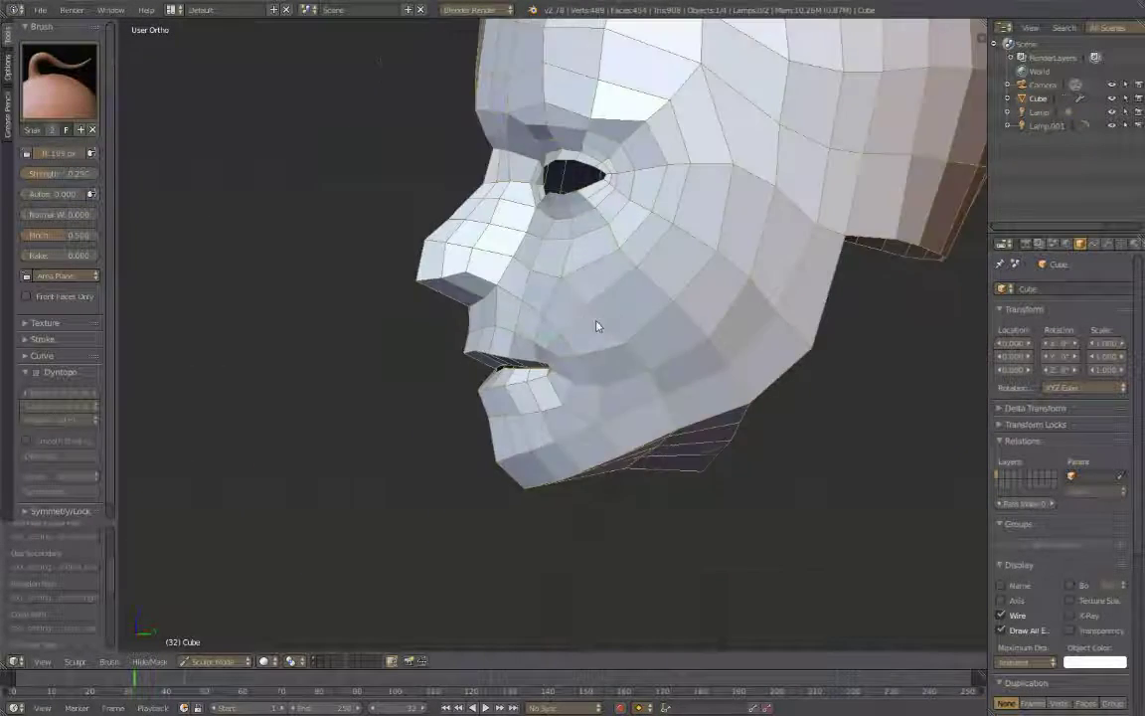
scroll(597, 326, down, 3)
mouse_move(596, 326)
middle_down()
mouse_move(747, 397)
mouse_move(695, 417)
mouse_move(733, 339)
mouse_move(536, 328)
middle_up()
Inspect the nose and eye from the side, then zoom in on the Front Ortho view
scroll(695, 416, up, 4)
scroll(745, 316, up, 3)
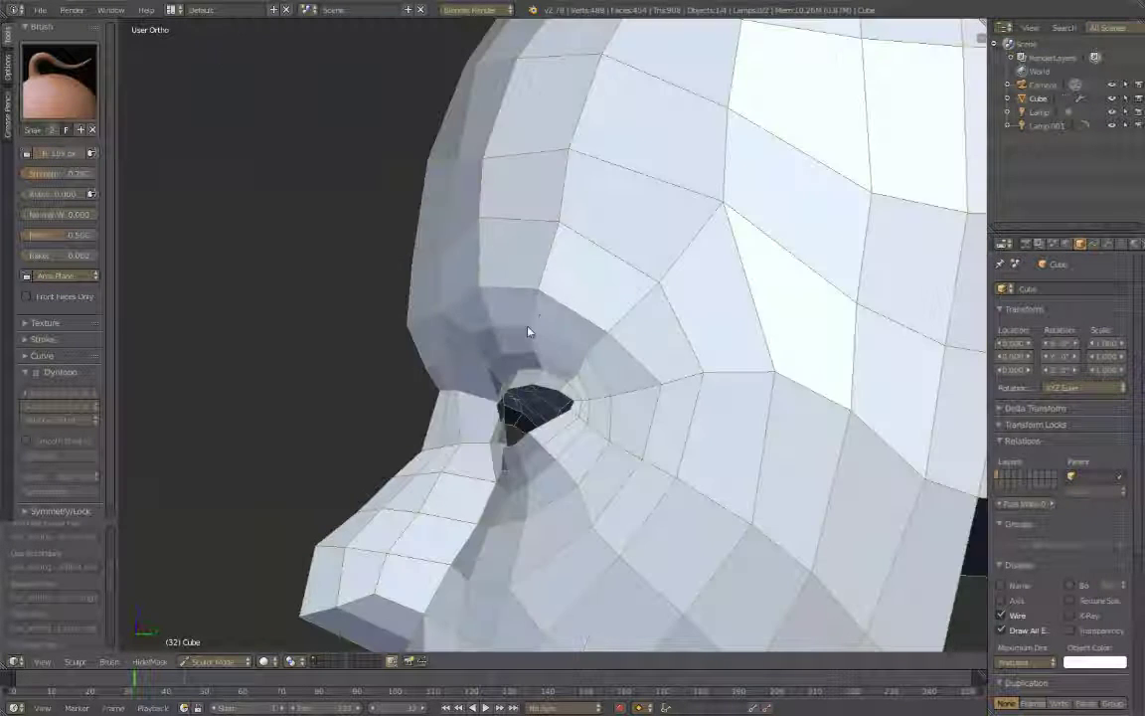
scroll(528, 333, up, 3)
scroll(448, 400, down, 2)
mouse_move(440, 478)
middle_down()
mouse_move(779, 479)
mouse_move(844, 491)
mouse_move(637, 379)
mouse_move(548, 242)
middle_up()
scroll(638, 379, up, 2)
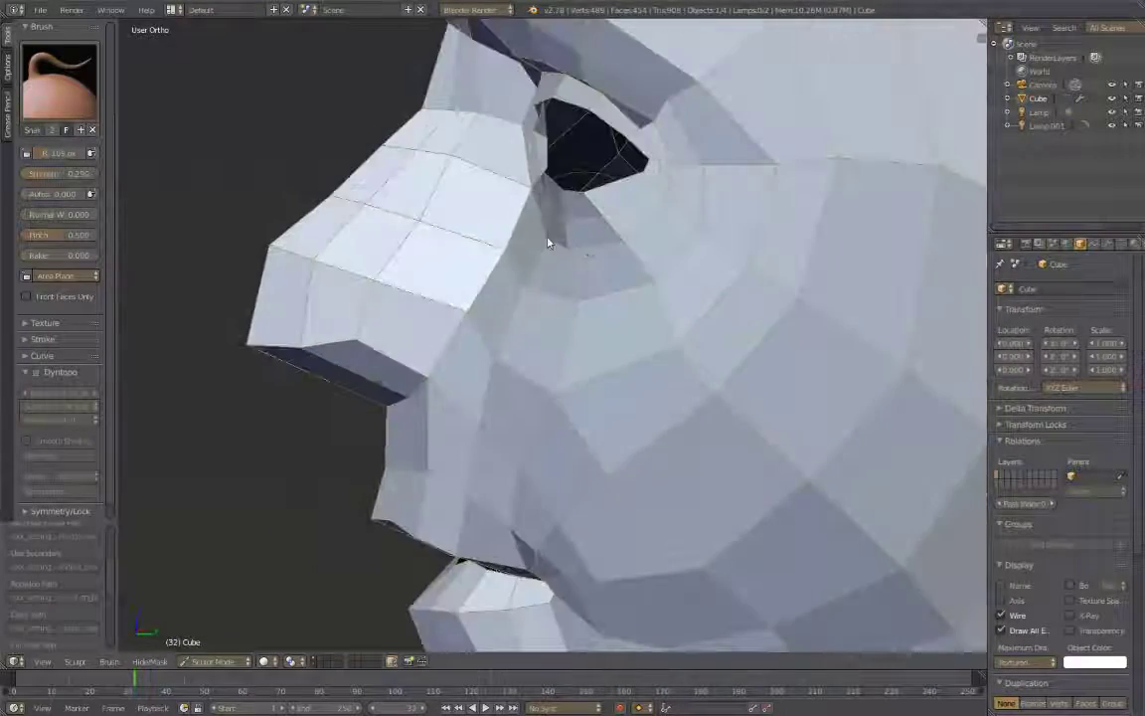
scroll(553, 297, down, 2)
key(KP_1)
scroll(609, 294, up, 2)
scroll(698, 266, down, 2)
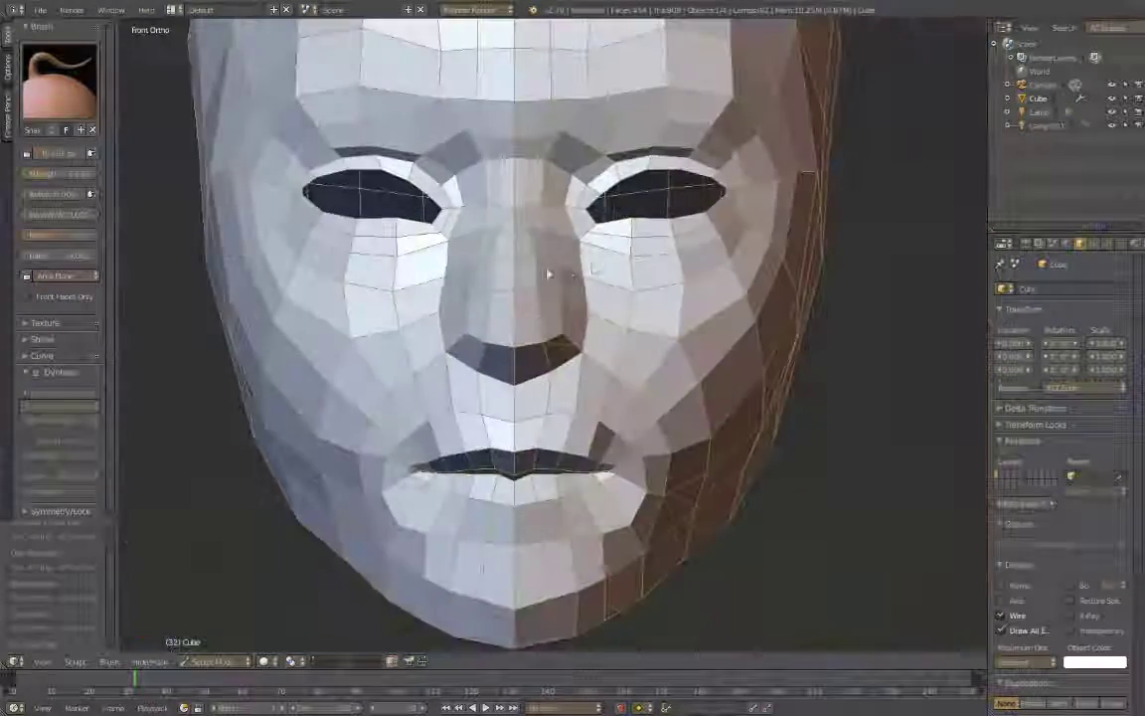
scroll(547, 273, up, 1)
scroll(577, 364, up, 2)
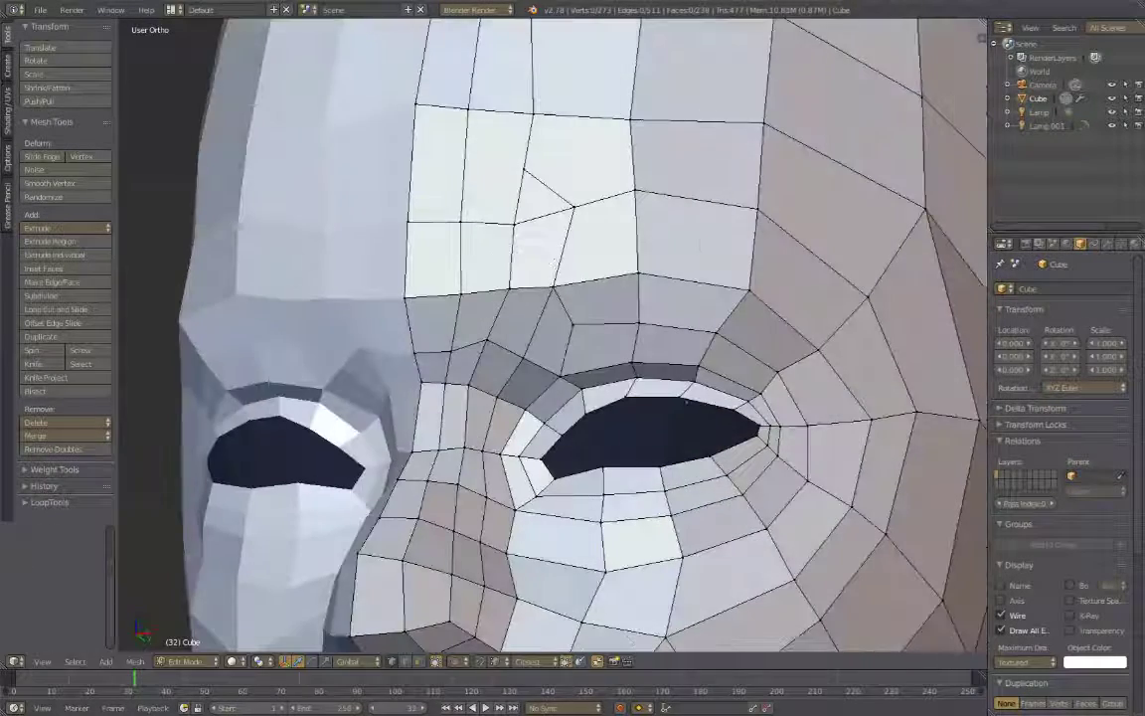
Cut new edges around the eye with the Knife tool and check the front view
key(k)
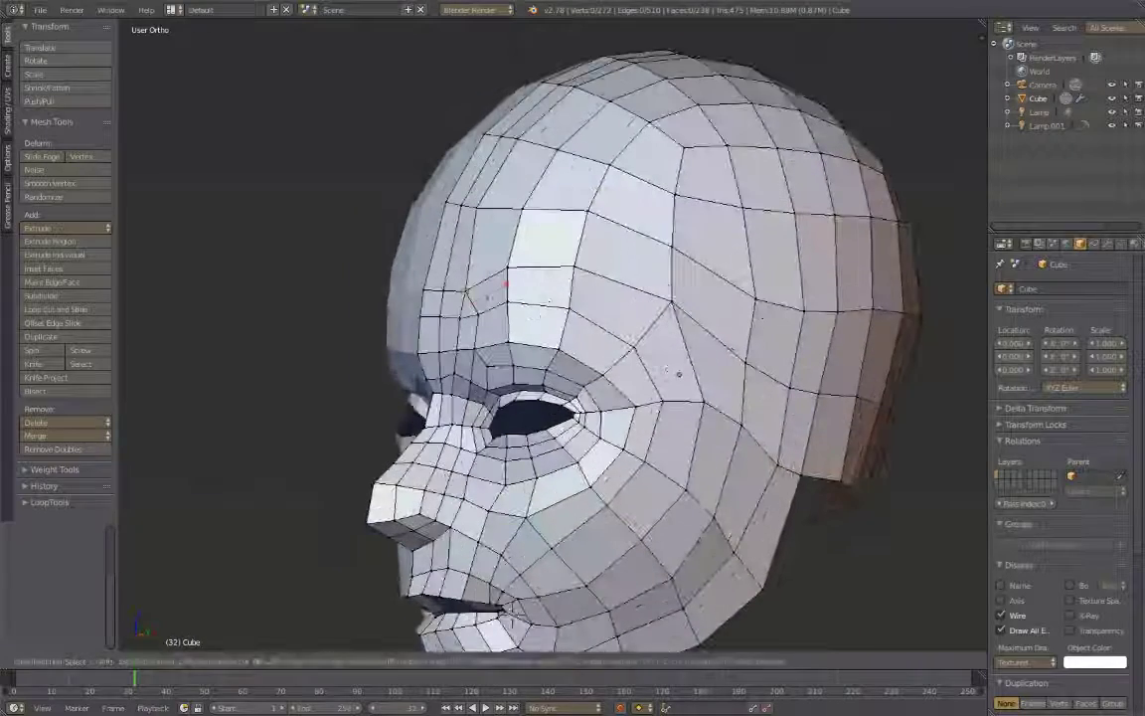
scroll(656, 356, up, 3)
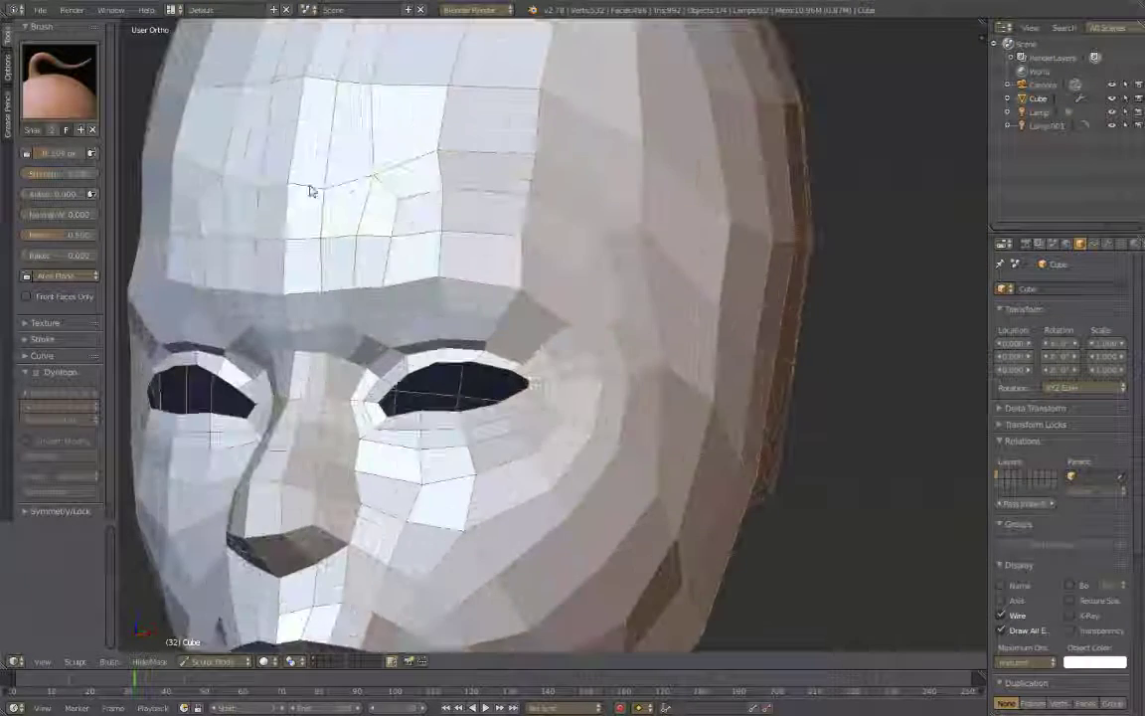
key(KP_1)
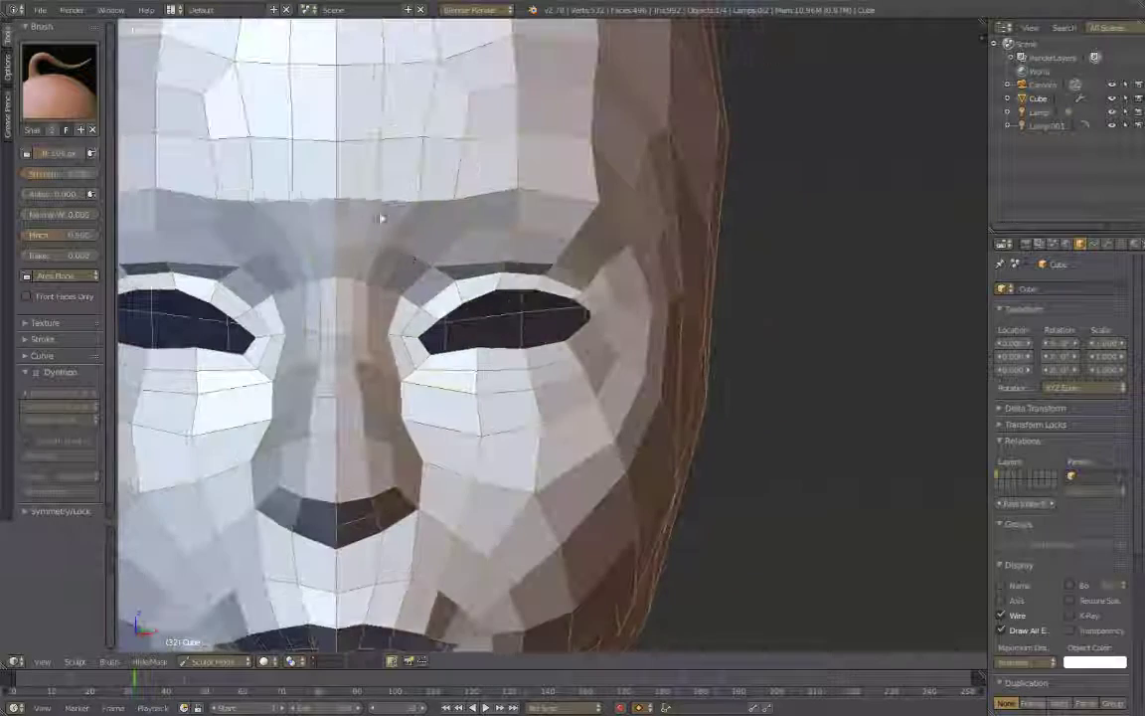
scroll(544, 276, down, 2)
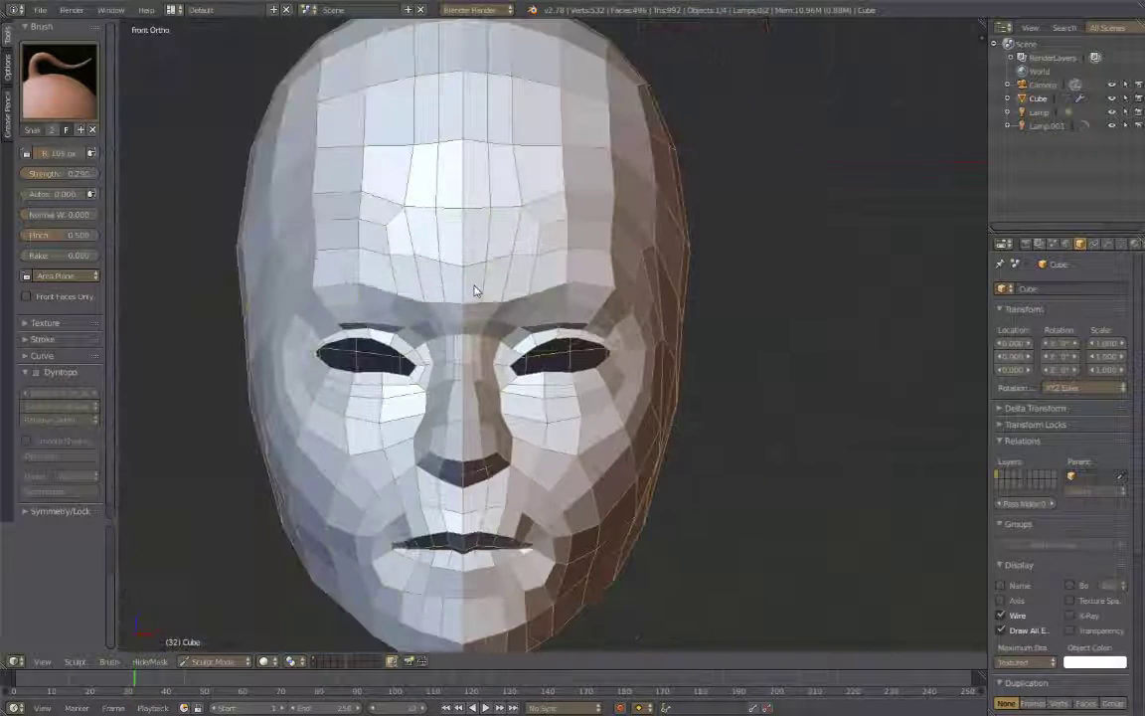
scroll(487, 313, up, 1)
scroll(593, 179, up, 1)
scroll(546, 245, up, 1)
scroll(689, 335, up, 1)
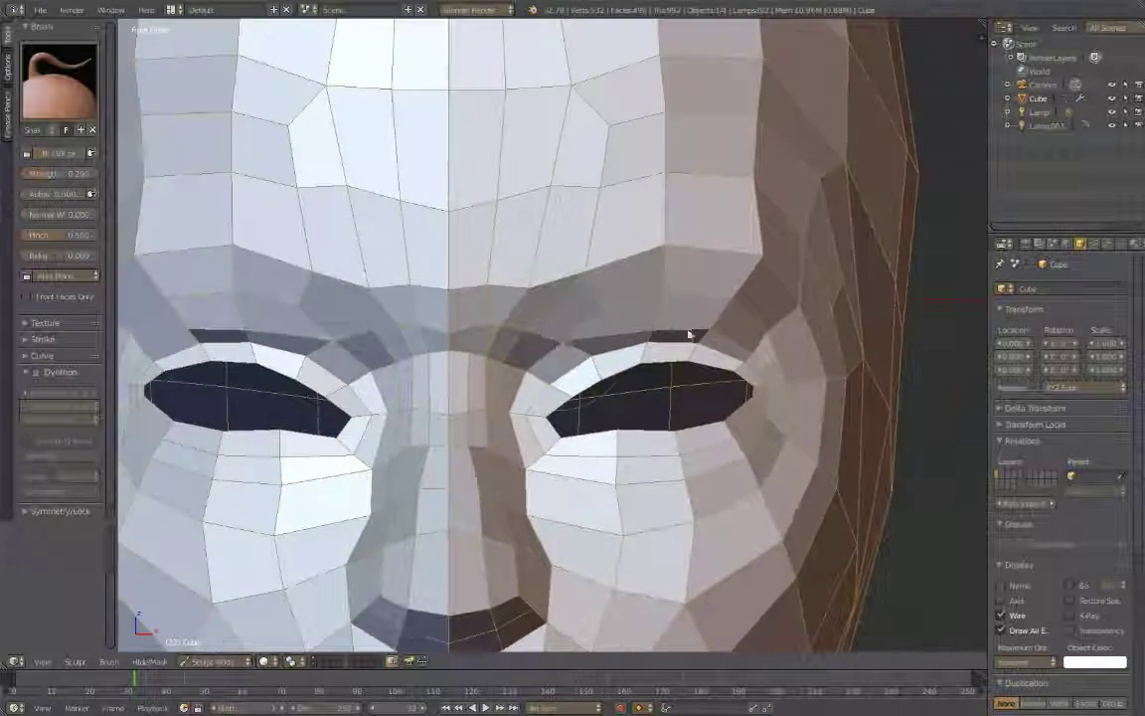
Inspect the nose and eye from an angle and in side profile, then return to Edit Mode
mouse_move(689, 335)
middle_down()
mouse_move(323, 289)
mouse_move(719, 309)
mouse_move(482, 297)
mouse_move(378, 320)
mouse_move(601, 486)
mouse_move(589, 506)
mouse_move(614, 582)
mouse_move(631, 591)
middle_up()
scroll(337, 288, down, 3)
scroll(482, 296, up, 4)
key(KP_3)
key(Tab)
scroll(511, 319, up, 4)
Scale the selected face under the nose to 0 along X, flattening it into a strip
key(ctrl+Tab)
click(378, 318)
key(s)
key(x)
key(0)
key(Return)
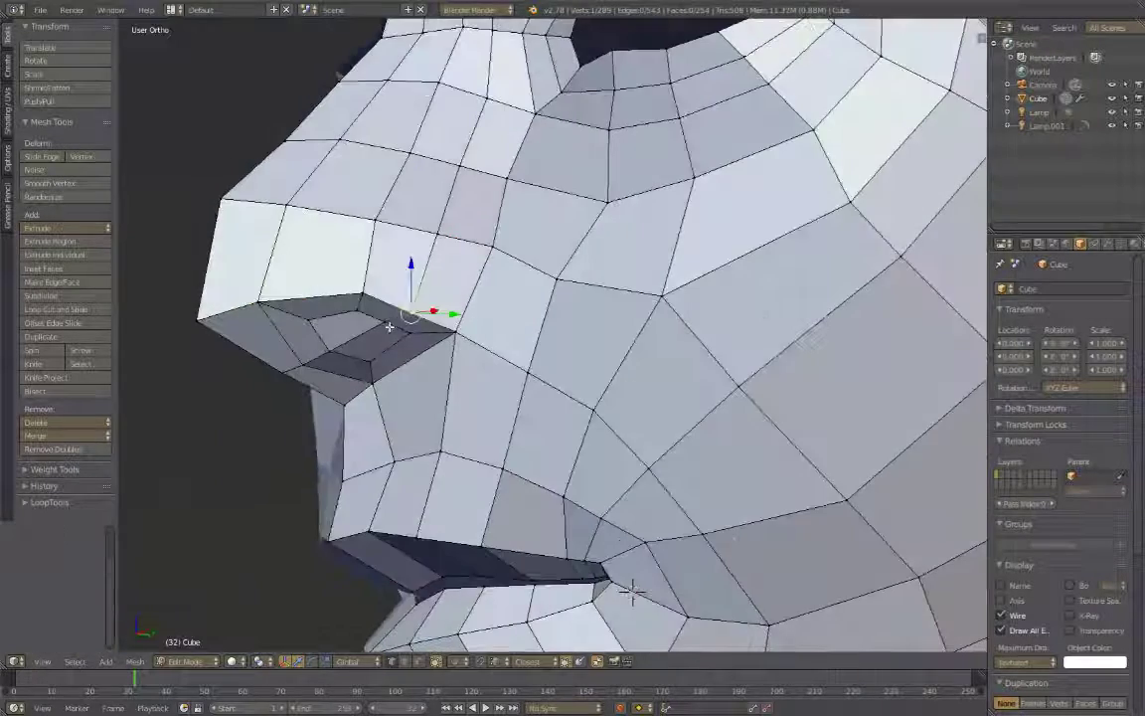
Switch to face selection under the nose, view in Right Ortho and clear the selection
click(368, 380)
middle_drag(368, 386, 582, 595)
middle_drag(443, 262, 332, 358)
key(ctrl+Tab)
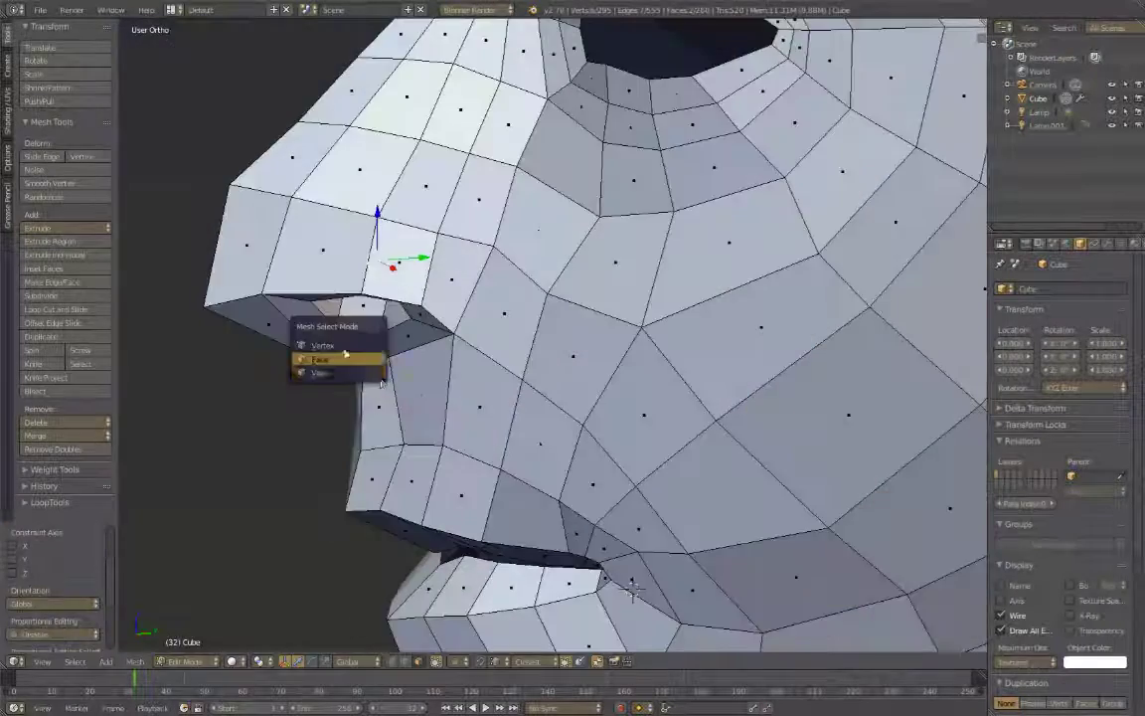
click(332, 360)
key(KP_3)
key(a)
Zoom and orbit to angled and three-quarter views of the new nostril
scroll(349, 378, up, 2)
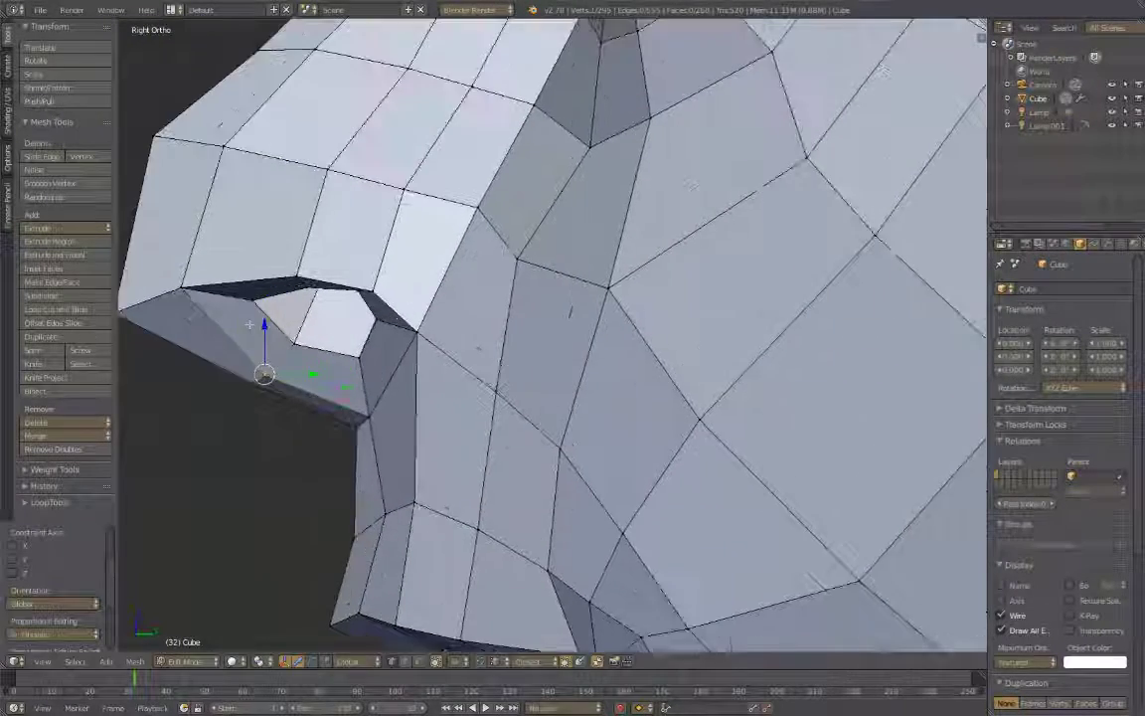
scroll(156, 305, down, 4)
scroll(398, 328, down, 2)
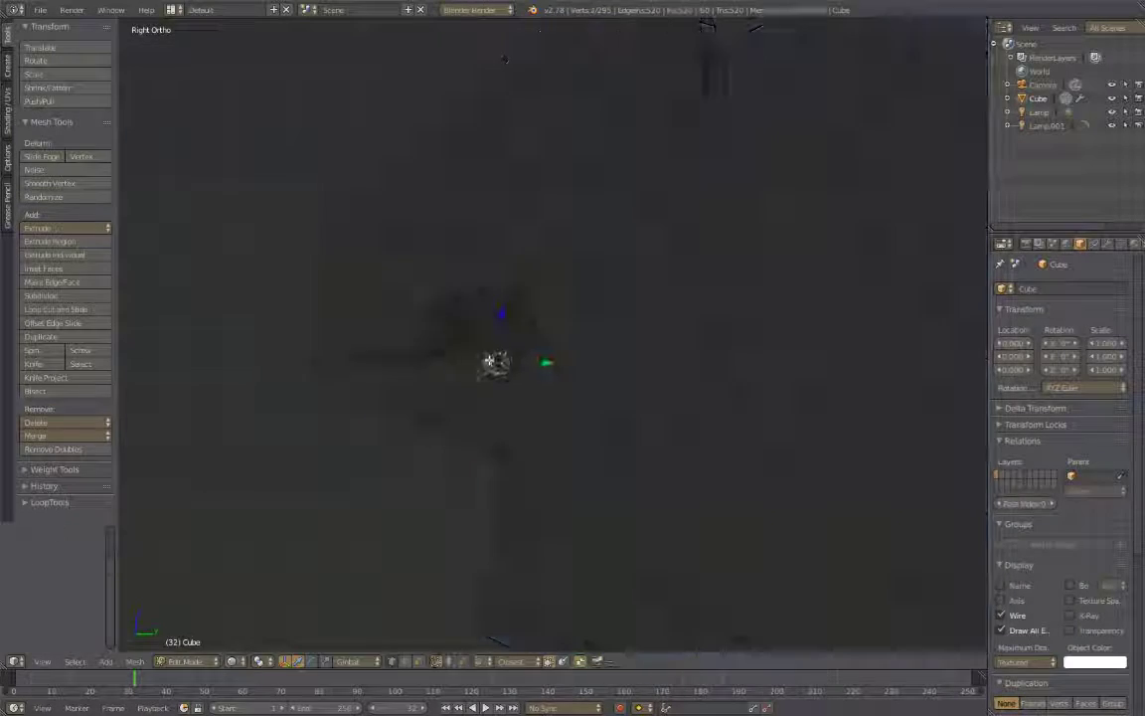
scroll(512, 353, down, 1)
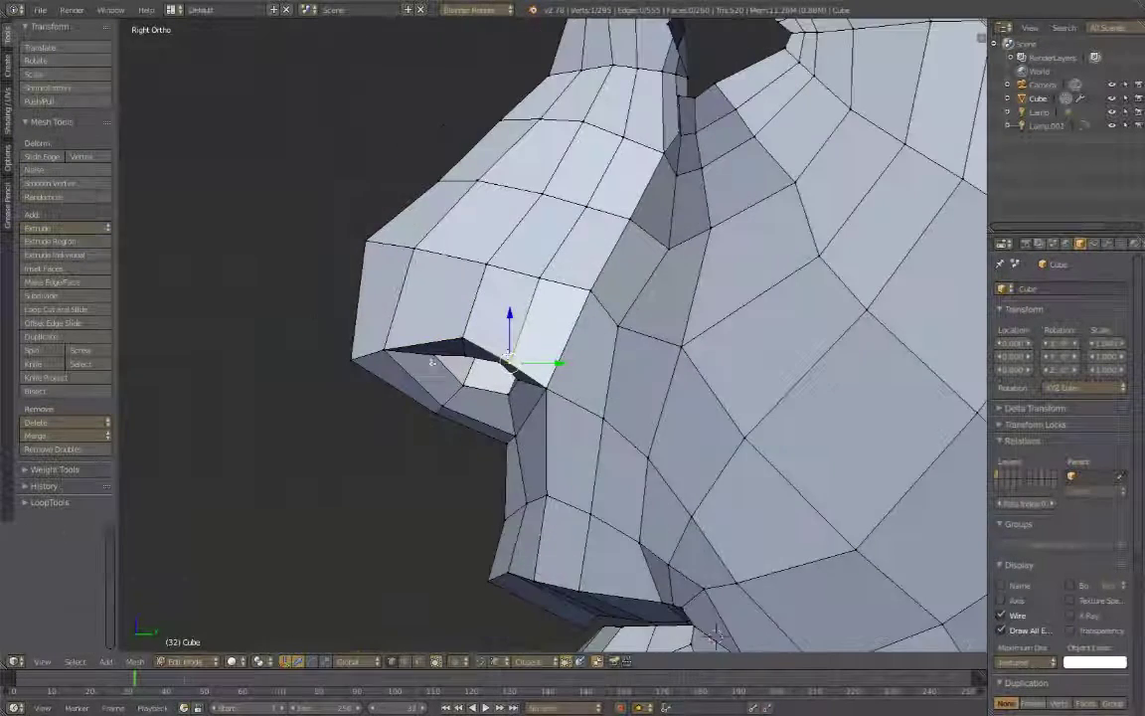
middle_drag(512, 353, 469, 455)
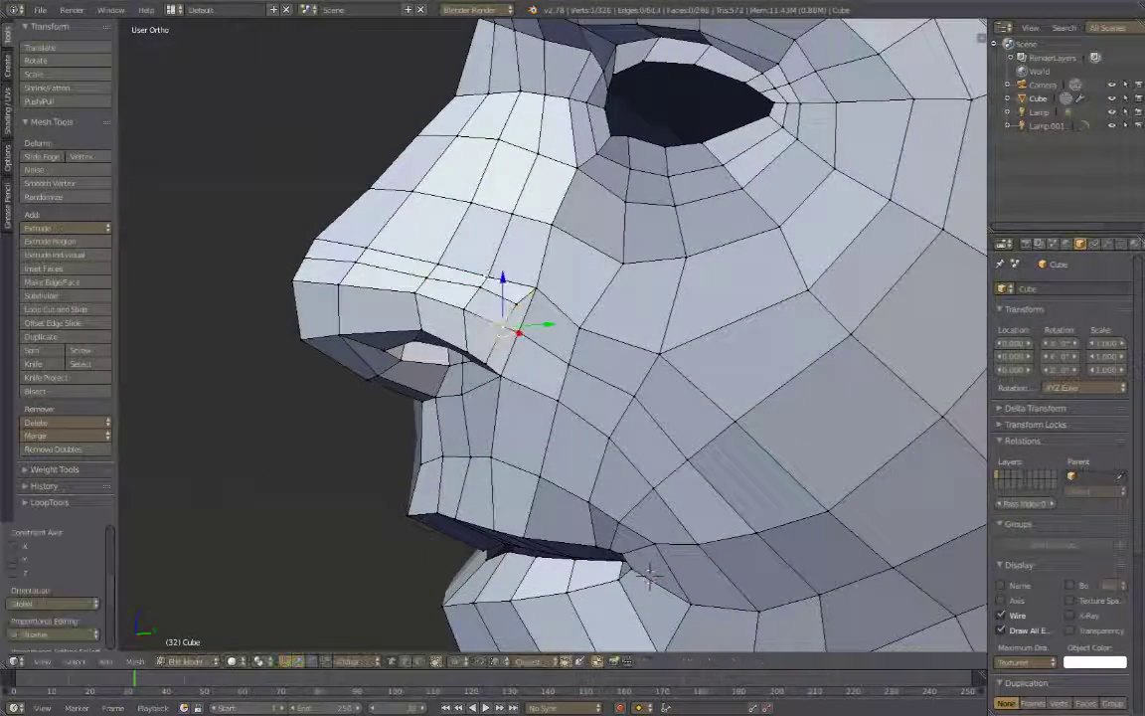
middle_drag(649, 575, 632, 551)
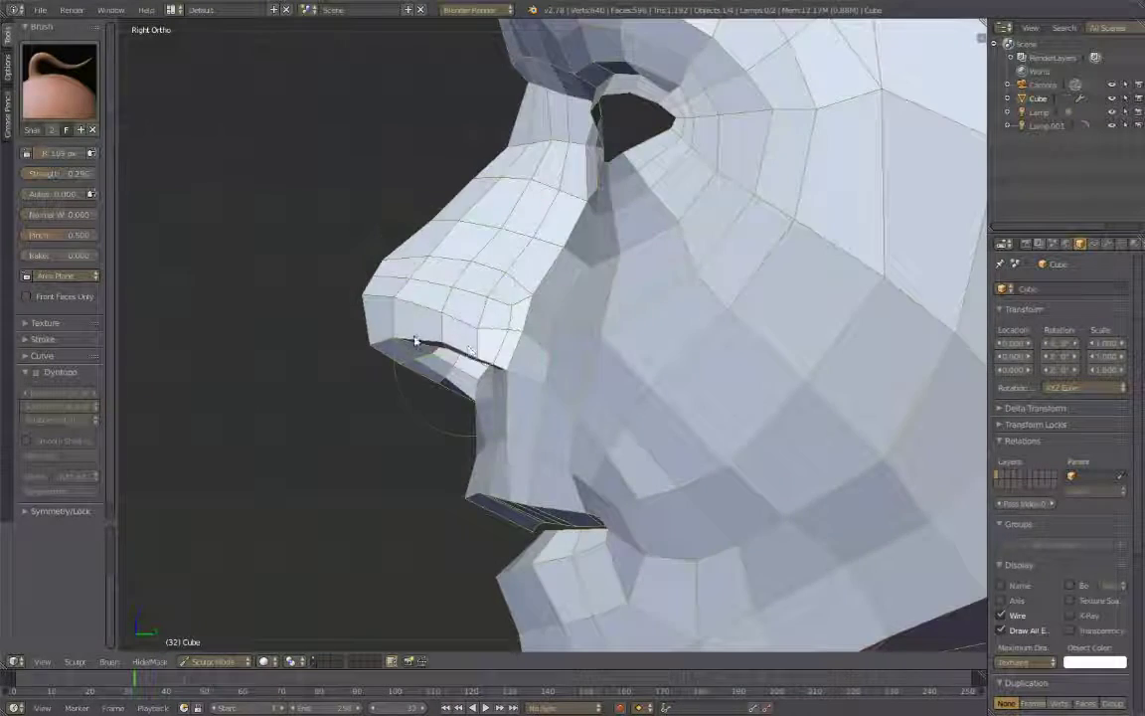
Orbit and zoom from a three-quarter view to a straight front view of the nostril
scroll(416, 341, down, 5)
mouse_move(416, 341)
middle_down()
mouse_move(659, 207)
mouse_move(757, 236)
mouse_move(788, 343)
middle_up()
scroll(746, 398, up, 3)
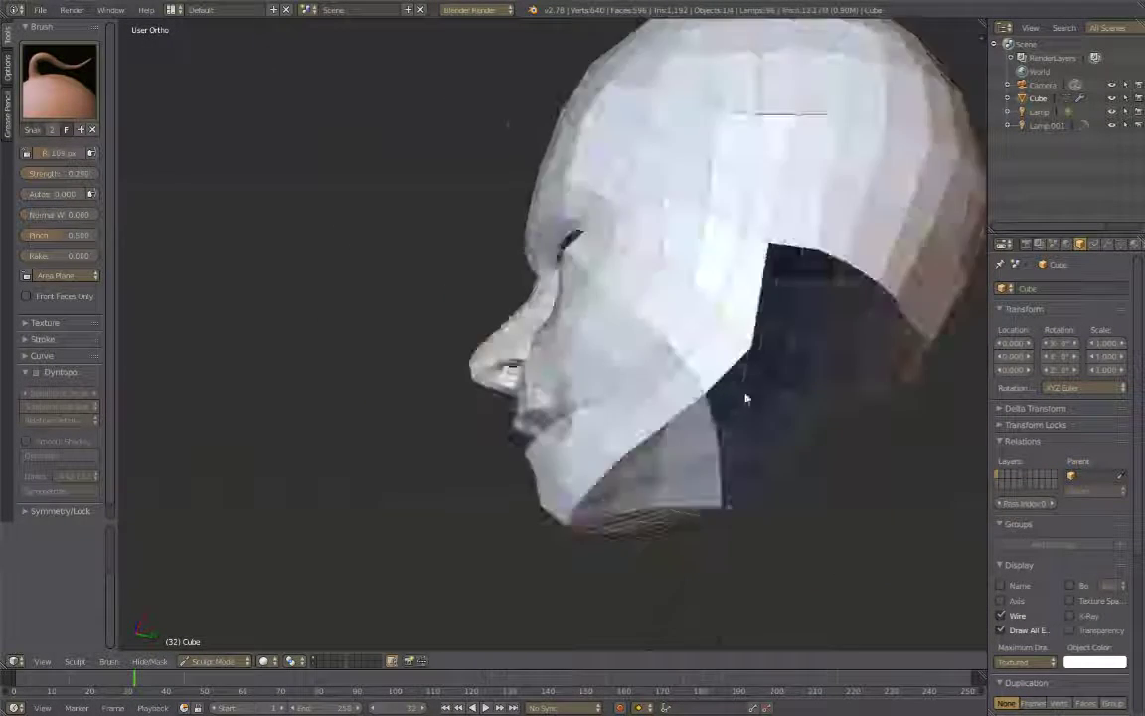
middle_drag(746, 397, 724, 400)
scroll(568, 403, up, 2)
middle_drag(568, 403, 639, 422)
scroll(604, 408, up, 2)
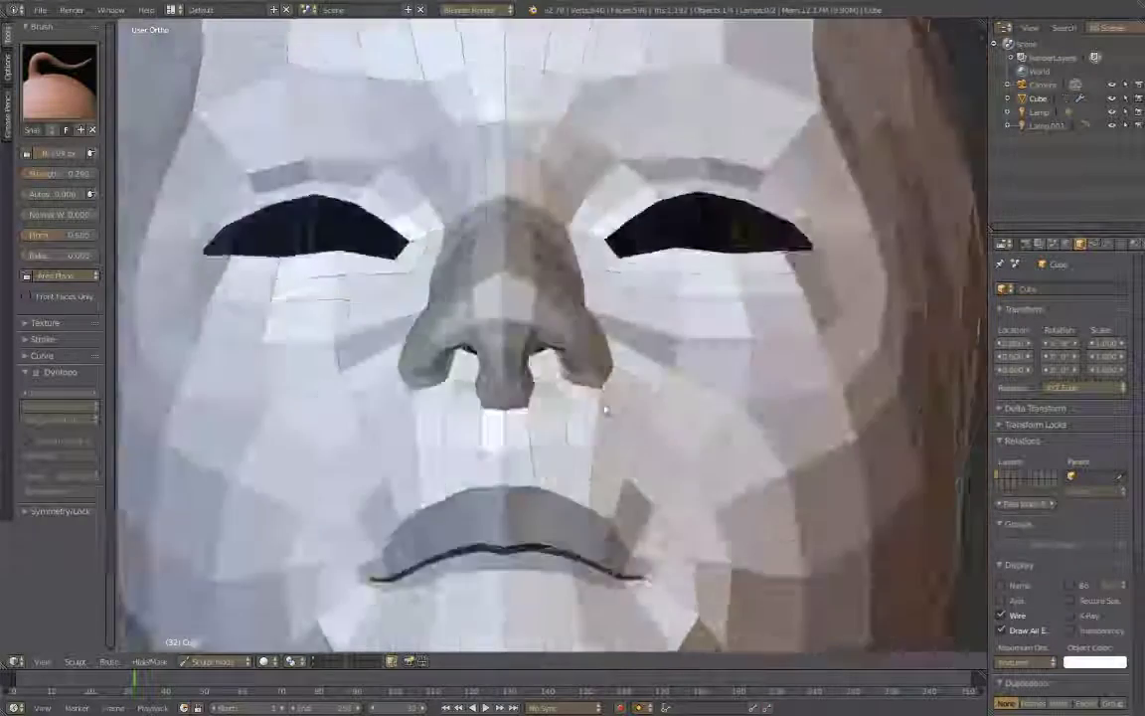
scroll(519, 322, up, 2)
Inspect the nostril in Right Ortho, panning and zooming around the nose
key(KP_3)
scroll(307, 318, up, 3)
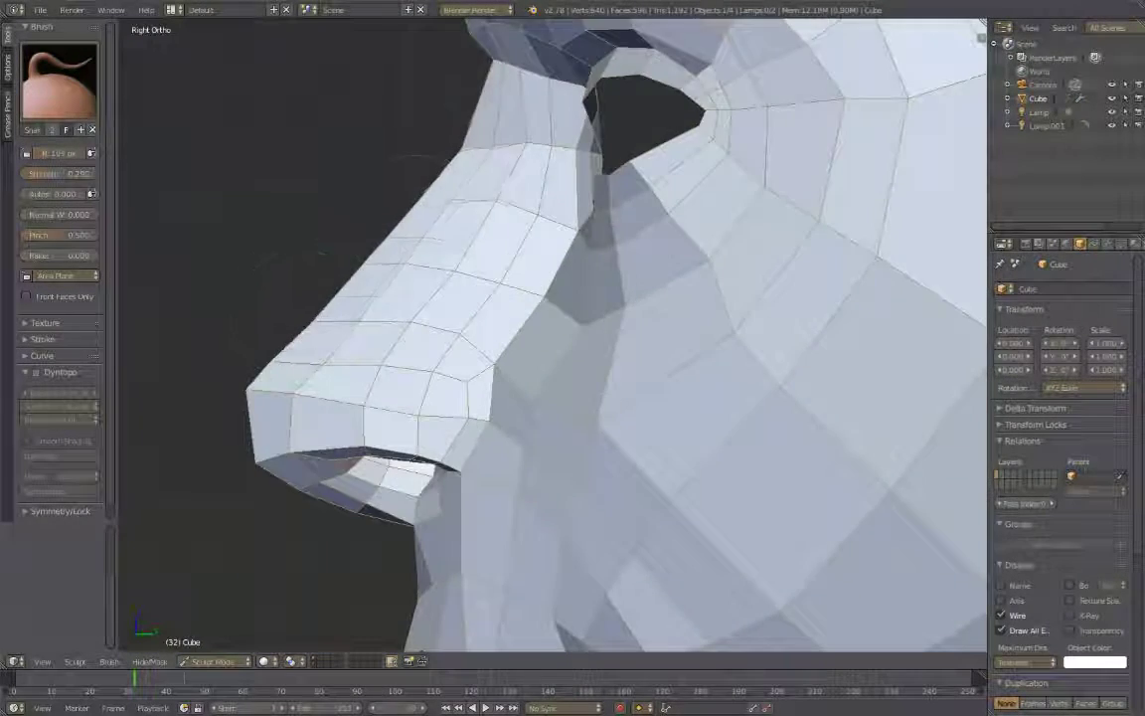
scroll(413, 184, down, 1)
shift+middle_drag(413, 184, 413, 271)
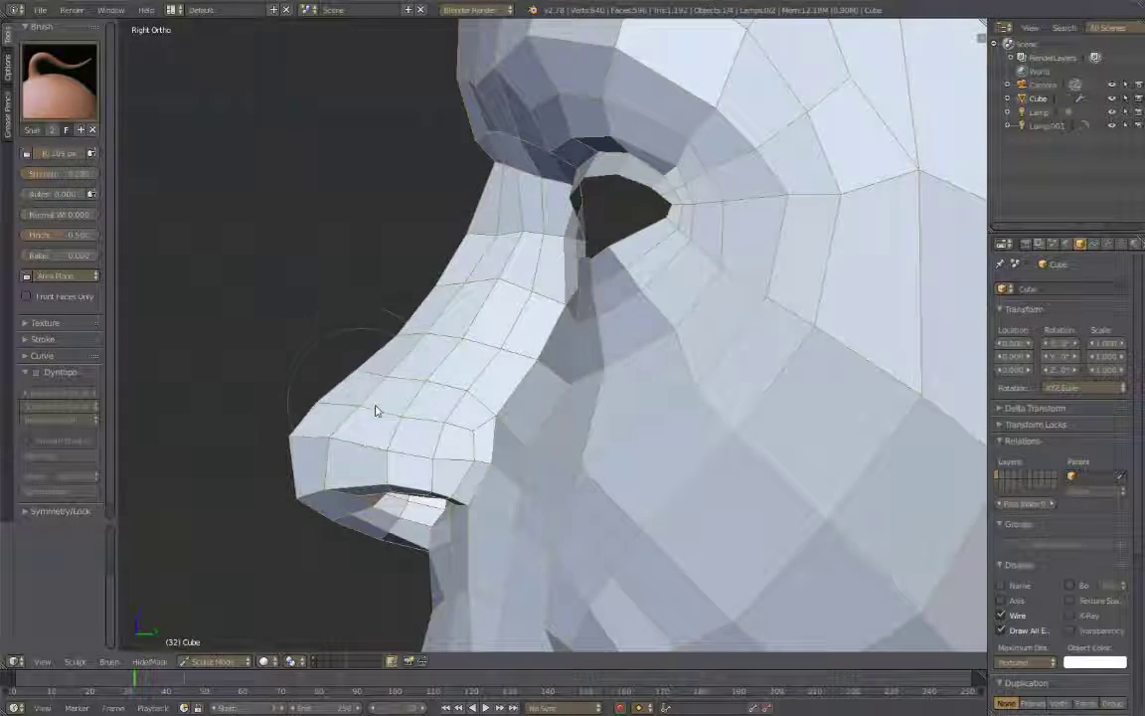
scroll(376, 410, up, 2)
scroll(529, 332, down, 2)
shift+middle_drag(528, 332, 588, 256)
scroll(592, 289, up, 3)
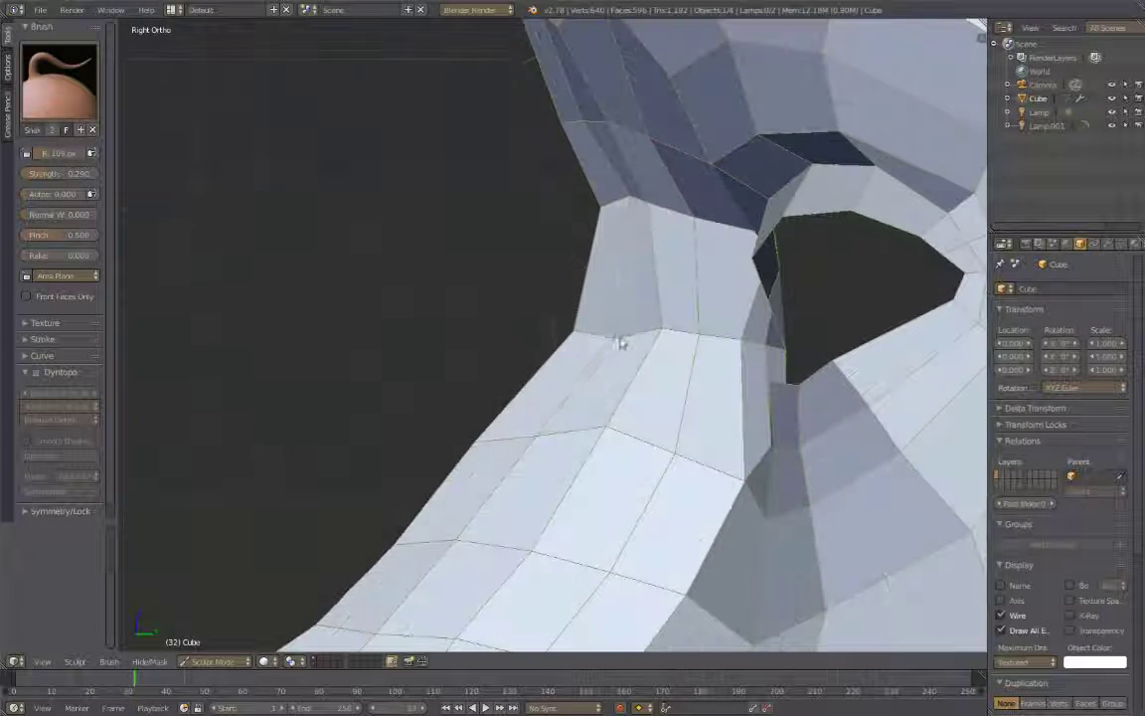
scroll(567, 318, down, 4)
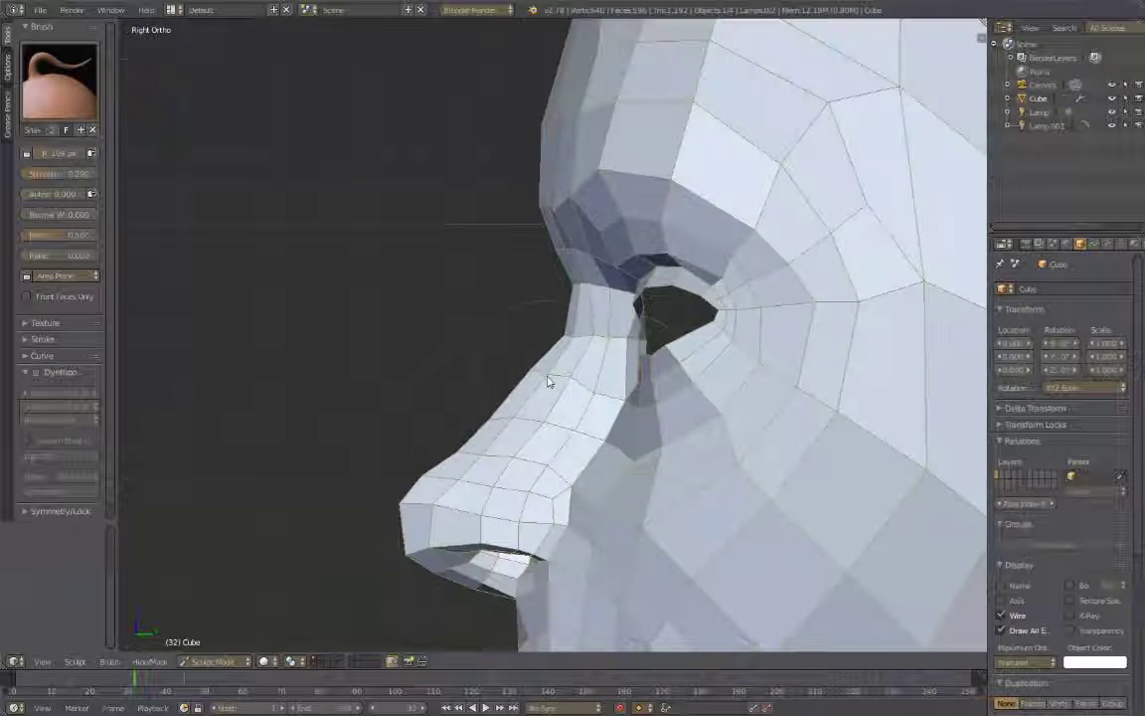
scroll(548, 381, up, 2)
scroll(524, 401, down, 3)
scroll(524, 401, down, 2)
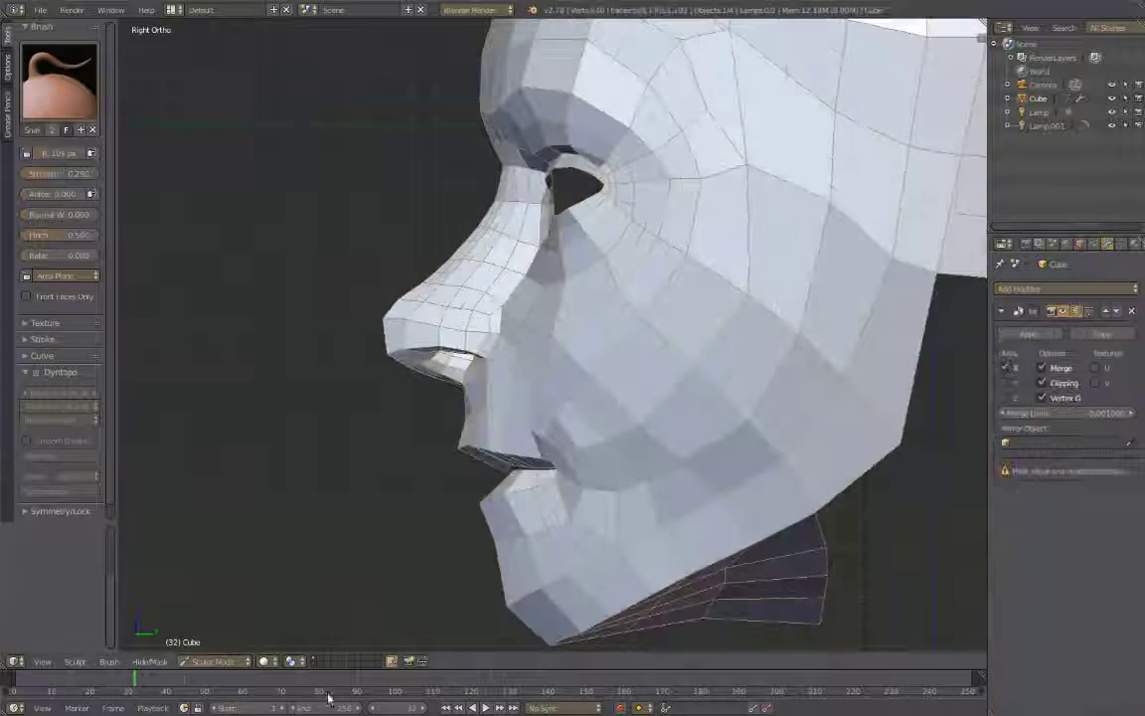
Add a Catmull-Clark Subdivision Surface modifier below the mirror and inspect the head from underneath
key(ctrl+z)
key(ctrl+z)
scroll(205, 622, up, 2)
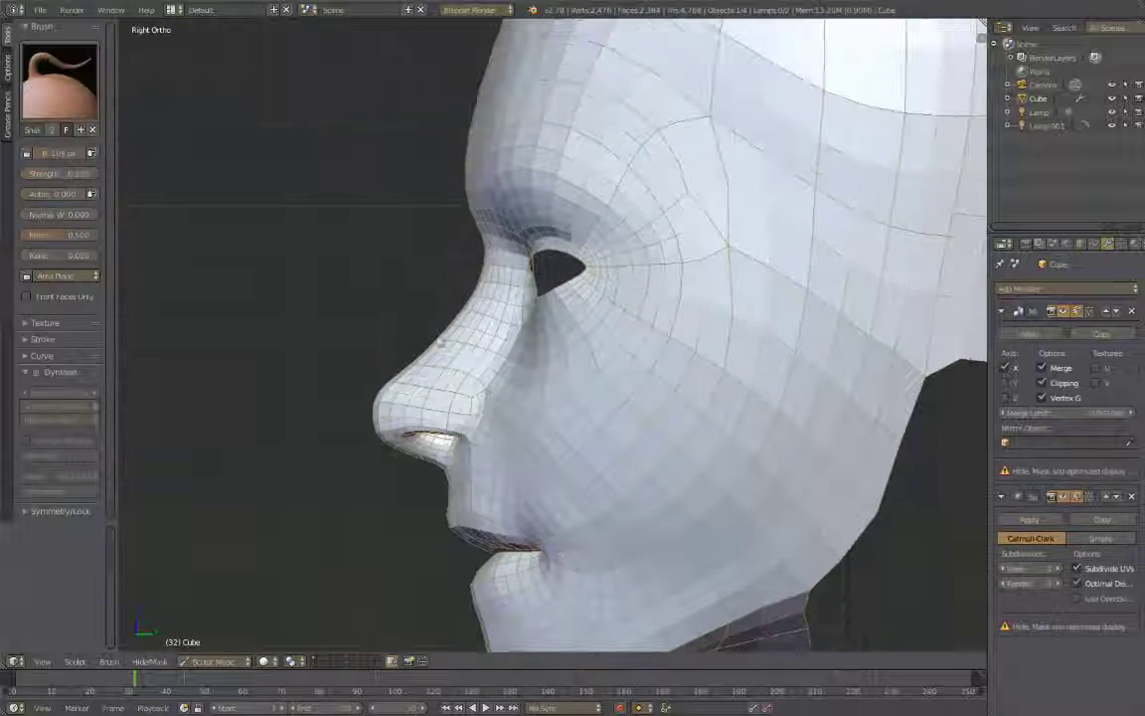
scroll(386, 398, up, 2)
middle_drag(292, 541, 676, 329)
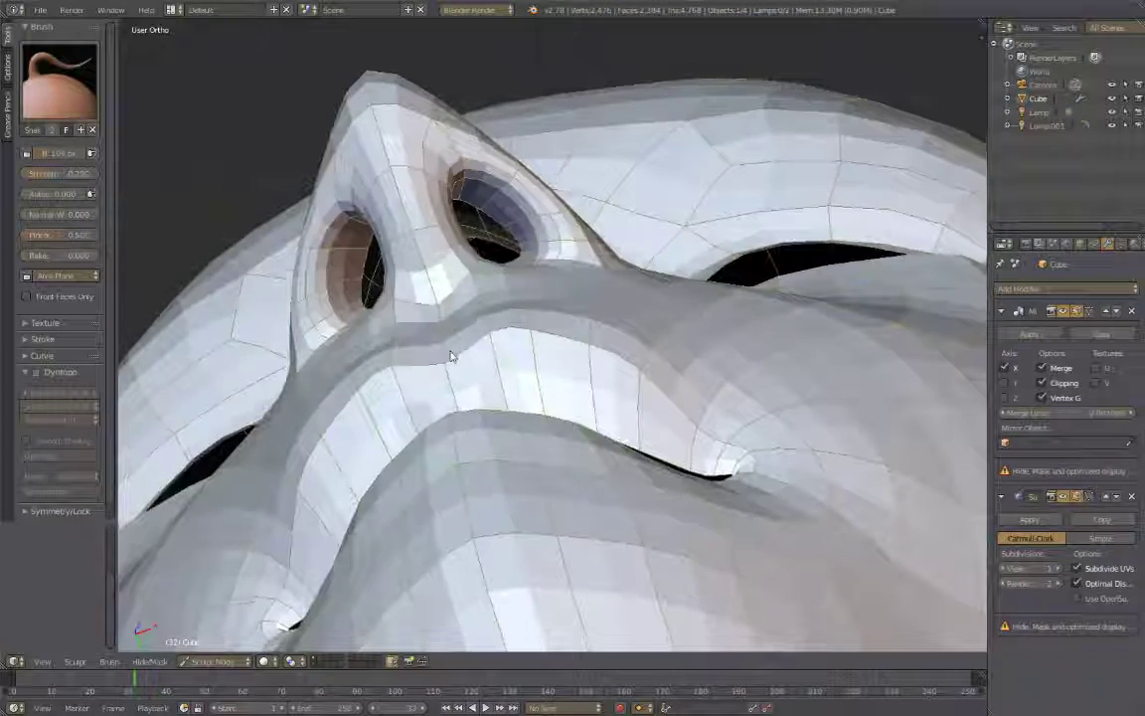
scroll(507, 333, down, 2)
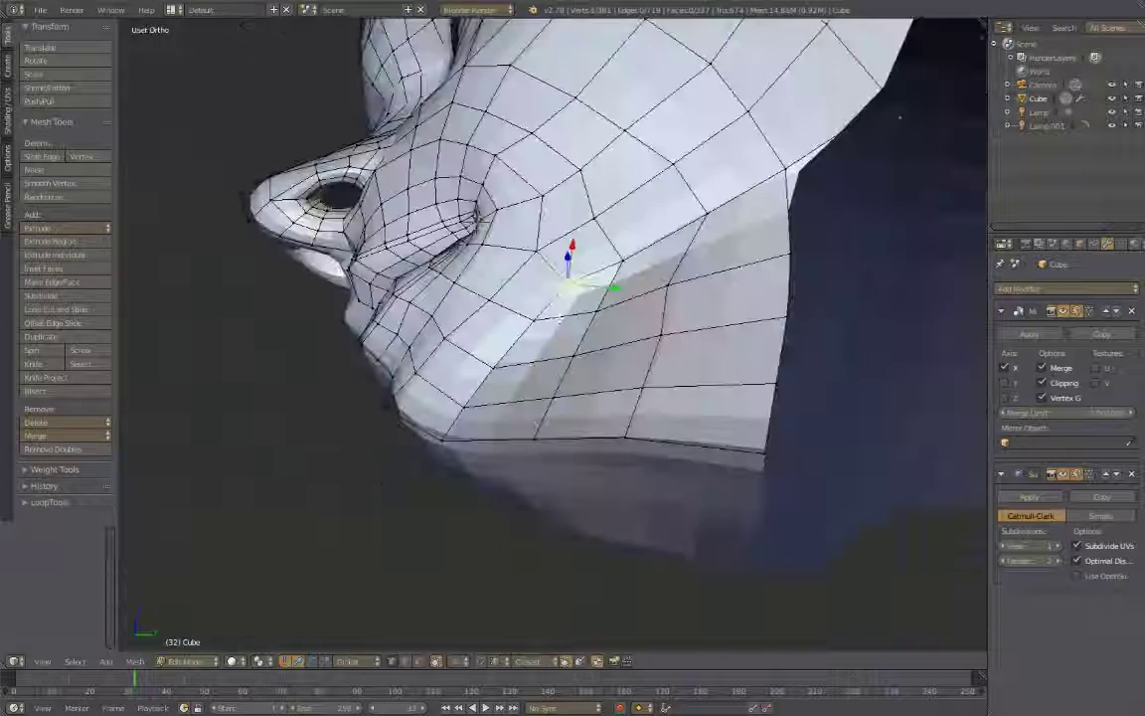
In Face select mode, extrude the selected jaw faces under the chin
key(ctrl+Tab)
click(561, 359)
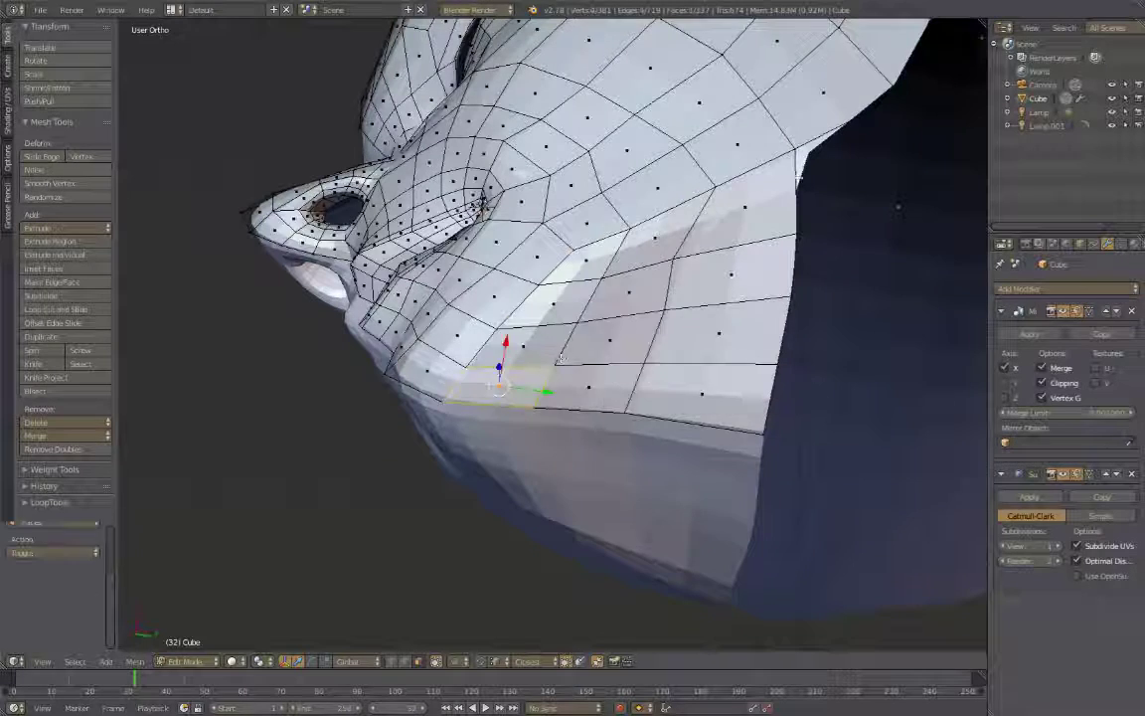
key(i)
click(760, 410)
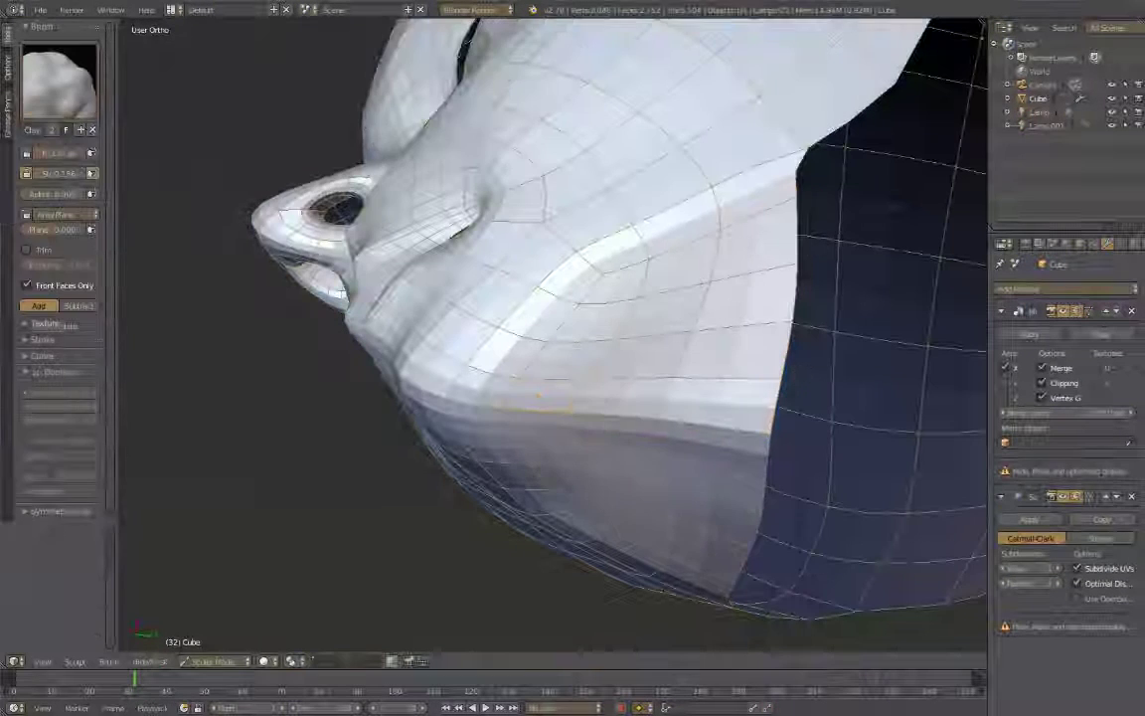
Smooth the sharp ridge along the jaw, checking it from the right side profile
shift+drag(537, 396, 630, 385)
scroll(587, 326, down, 3)
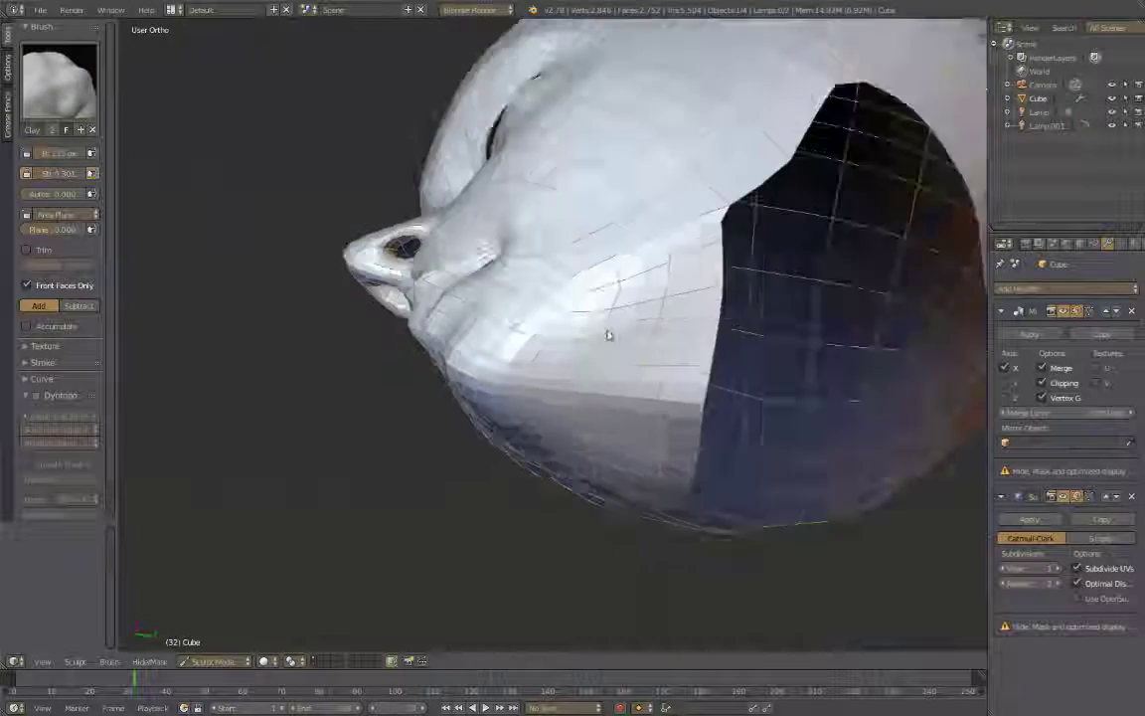
key(KP_3)
Reshape the neck opening's edge with the Snake Hook brush, then orbit to a three-quarter left view
key(k)
scroll(557, 398, up, 2)
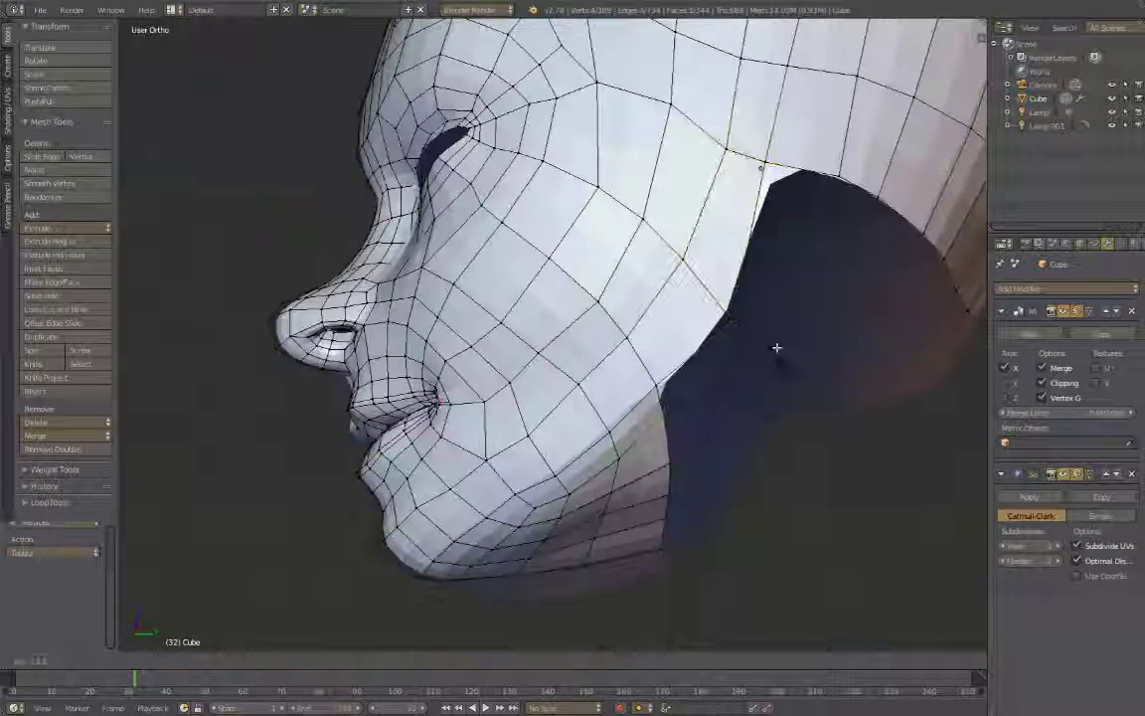
drag(830, 180, 801, 129)
middle_drag(801, 128, 817, 195)
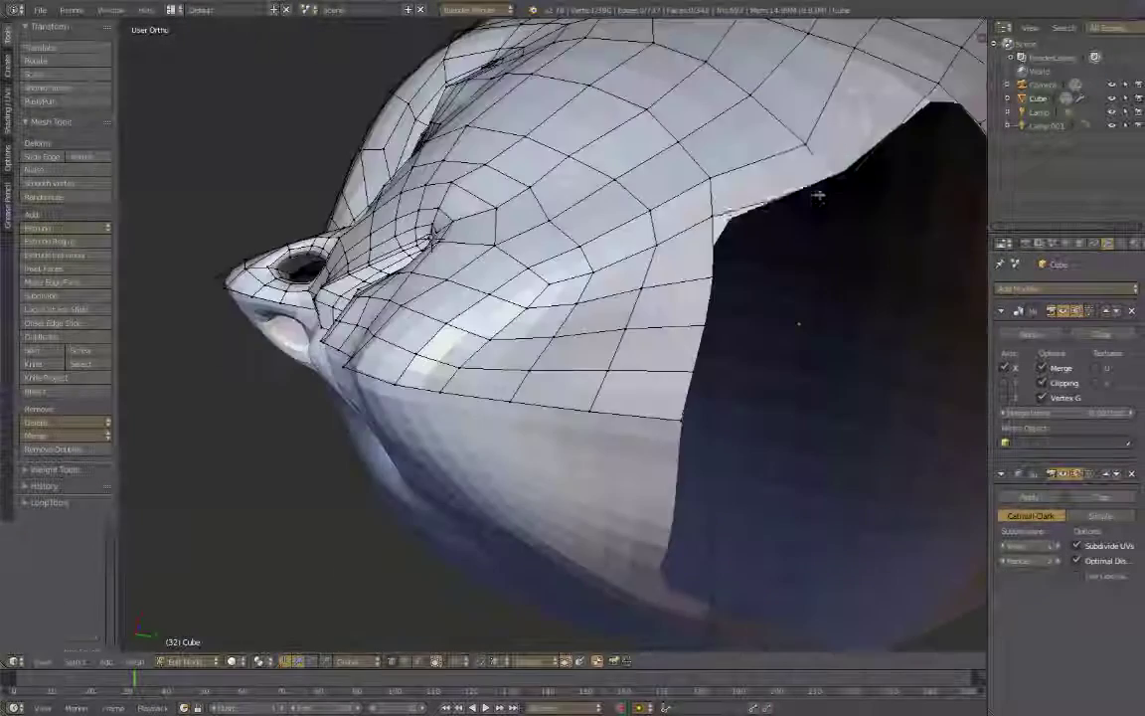
mouse_move(798, 323)
middle_down()
mouse_move(872, 251)
mouse_move(765, 139)
middle_up()
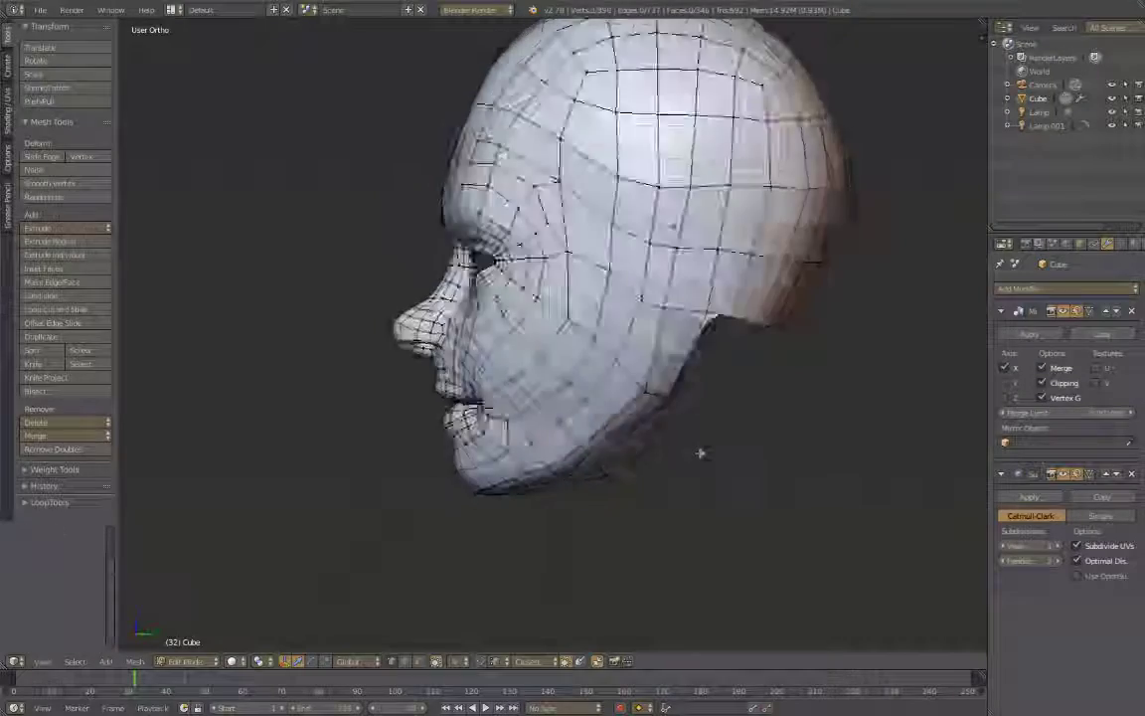